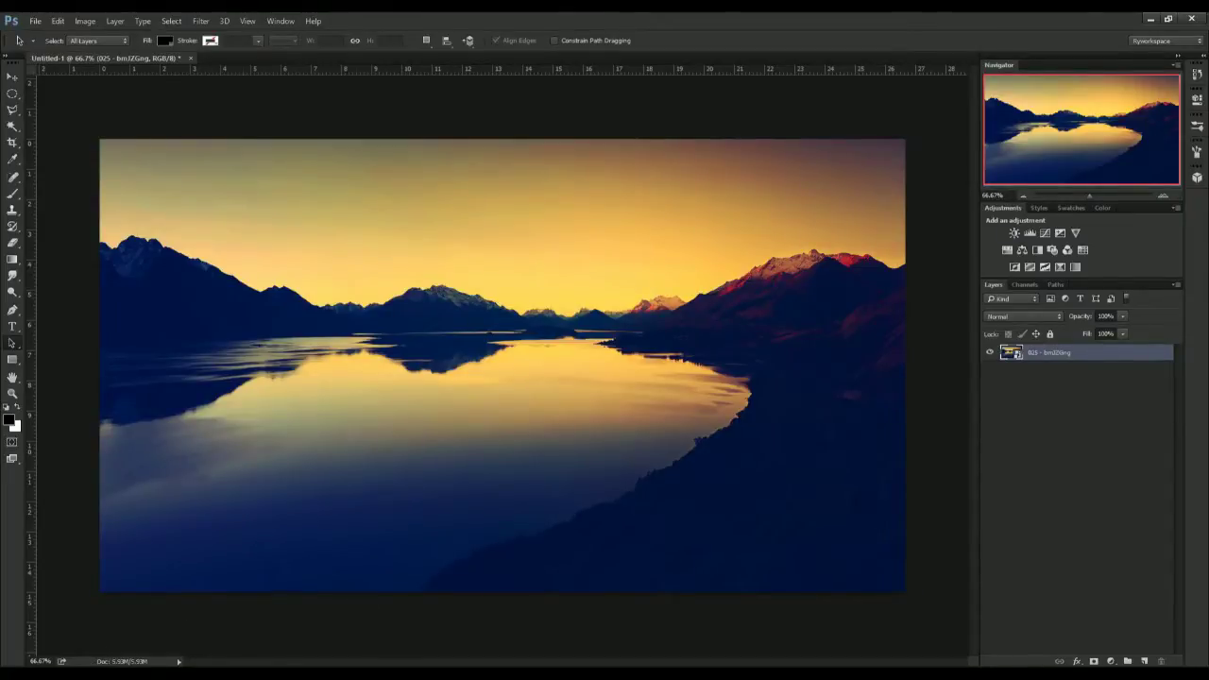
In Chrome, view the snowy mountain polyscape example and zoom it to full size and back.
key(alt+Tab)
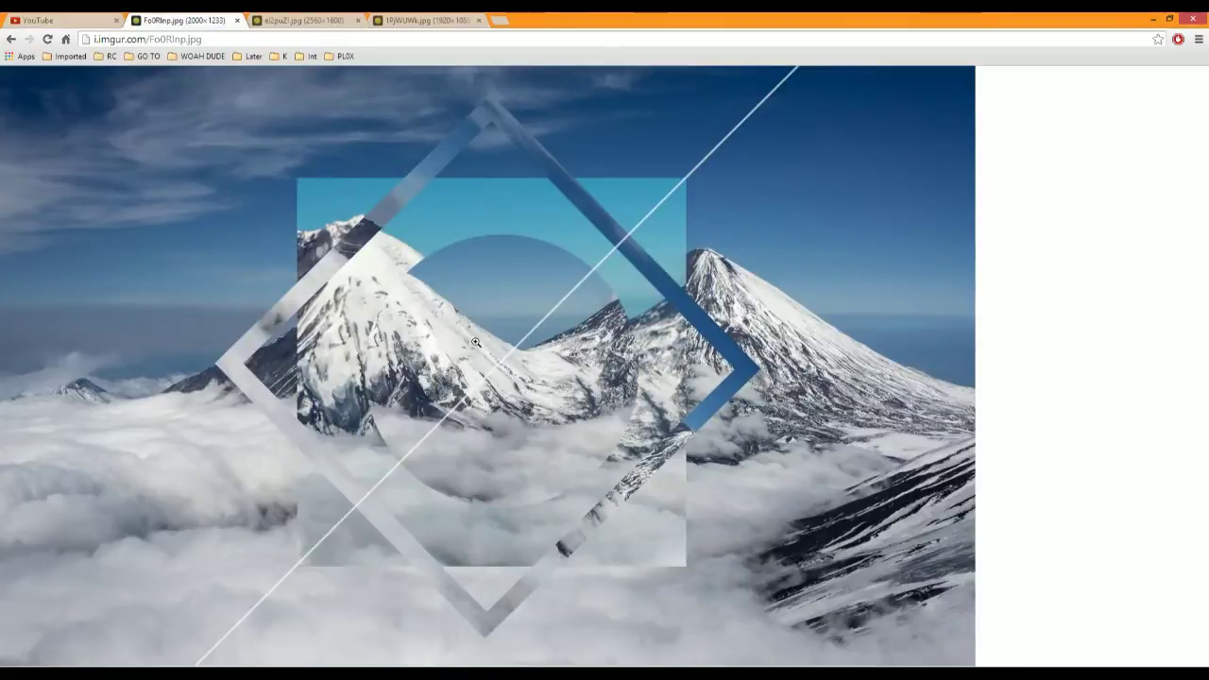
click(303, 17)
click(425, 20)
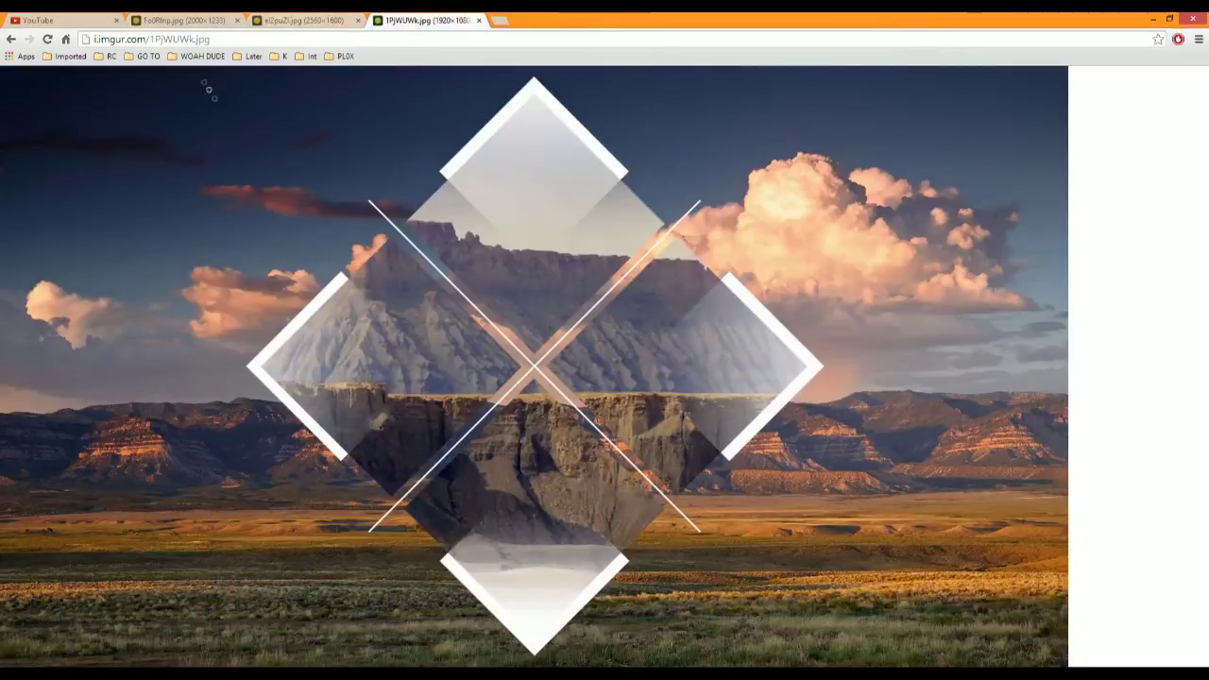
key(ctrl+2)
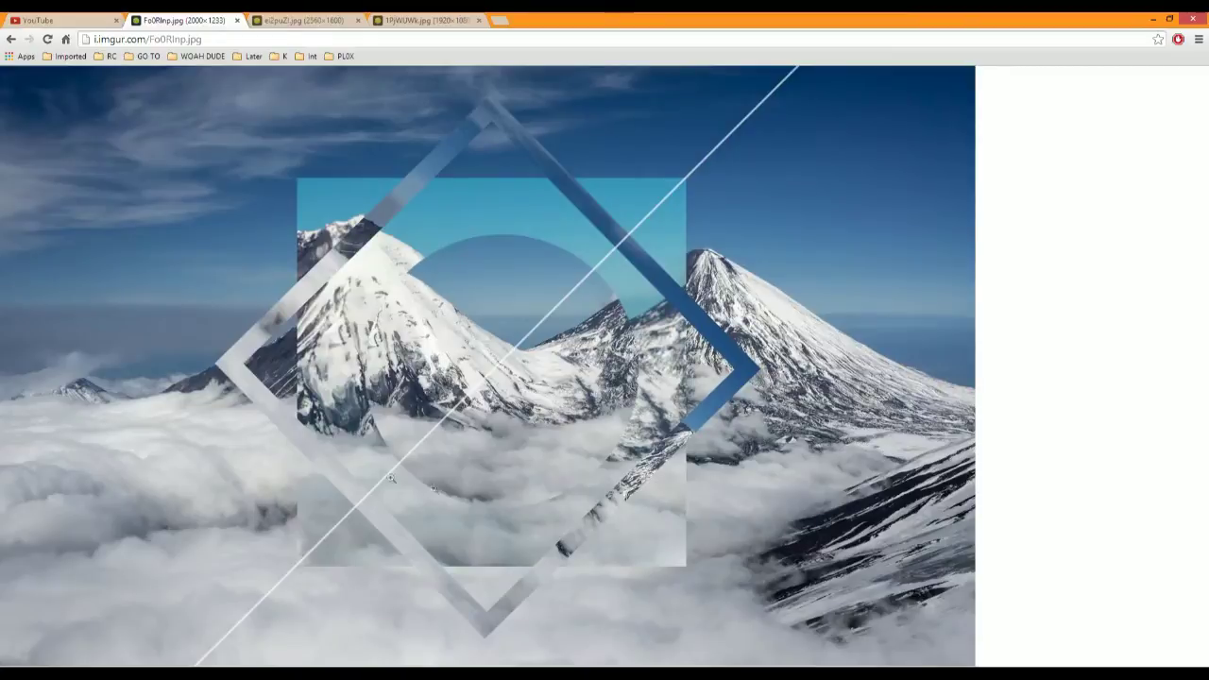
click(466, 276)
click(468, 280)
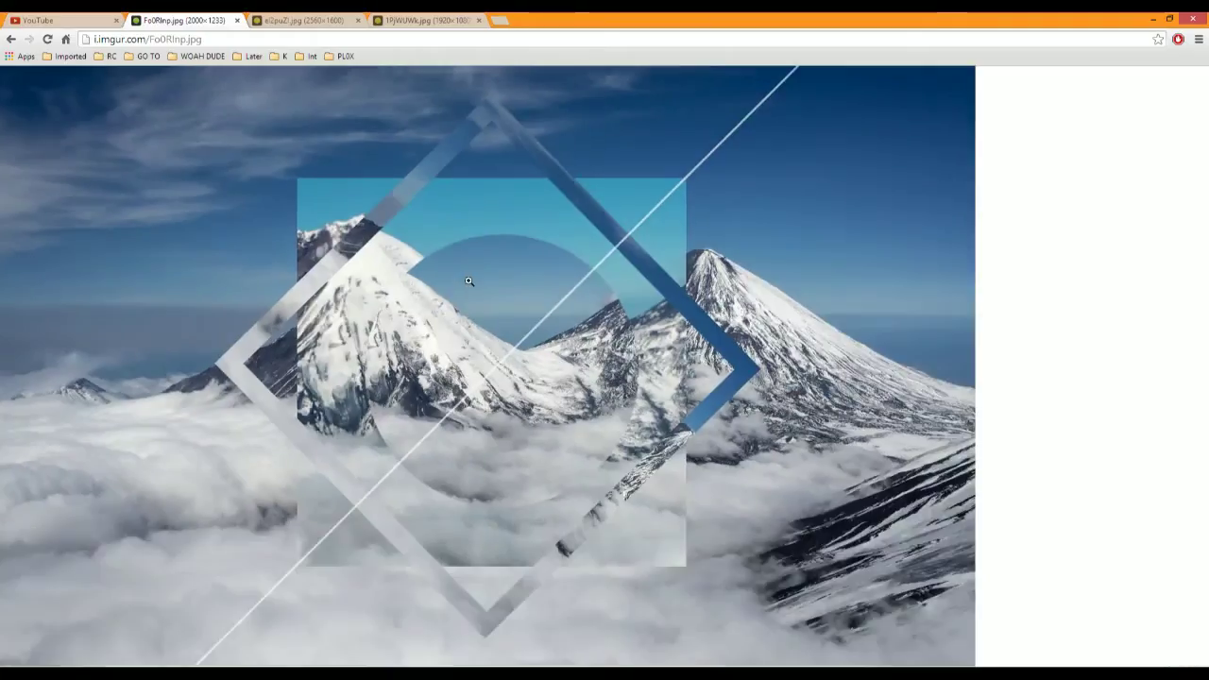
Compare the road-and-triangle example with the desert diamond example, zooming the desert image in and out.
click(270, 21)
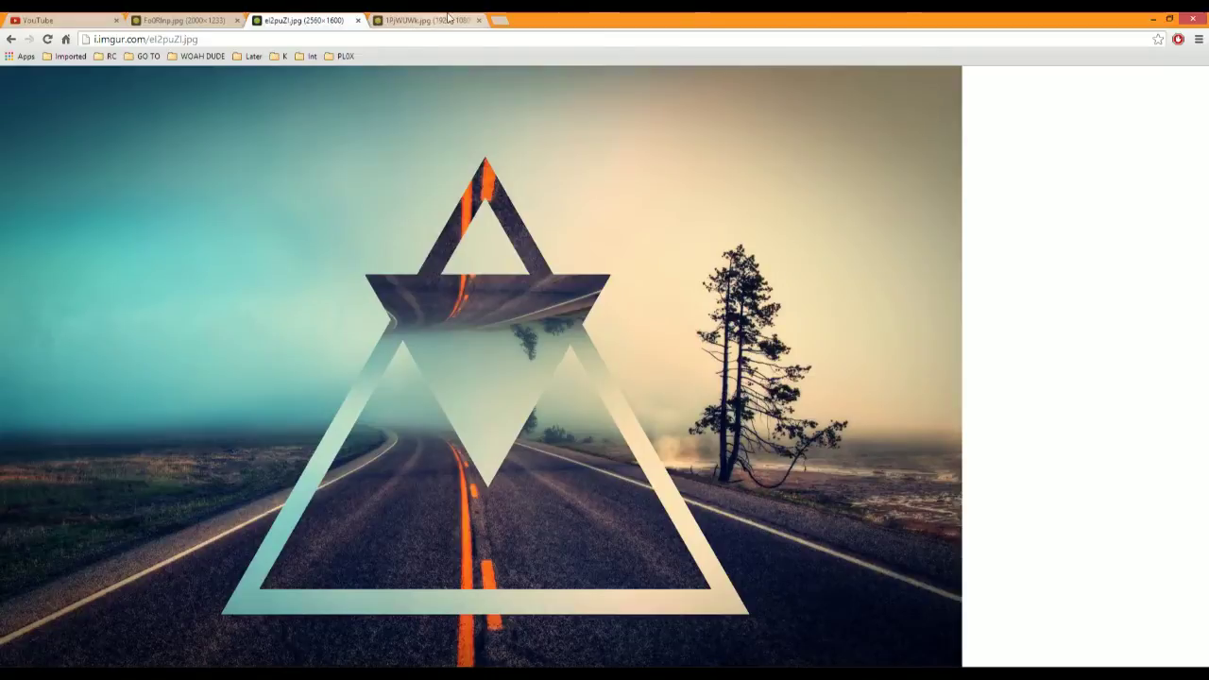
click(448, 19)
click(345, 20)
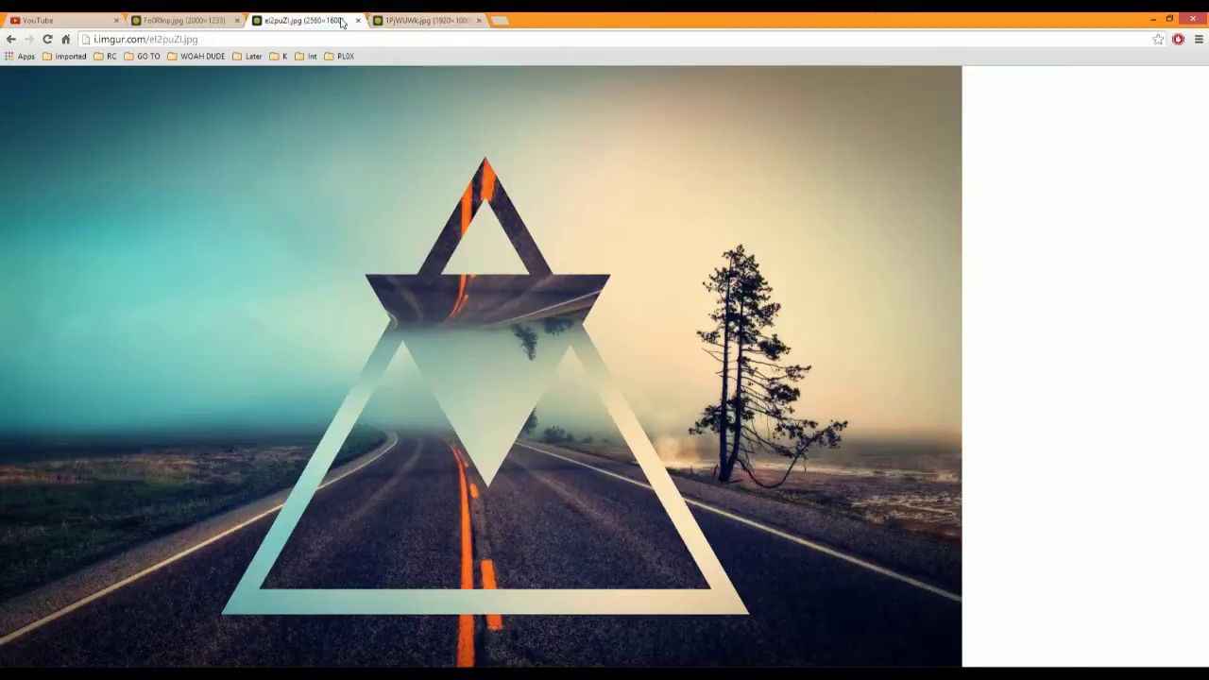
click(417, 27)
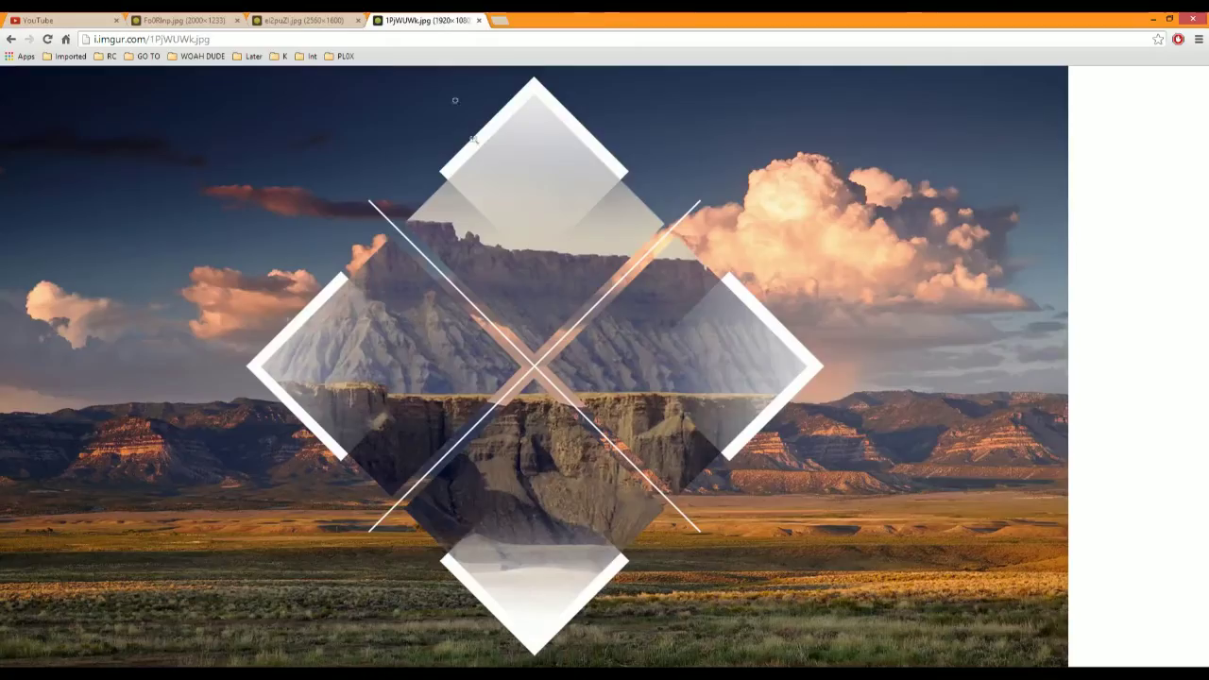
click(485, 418)
click(484, 418)
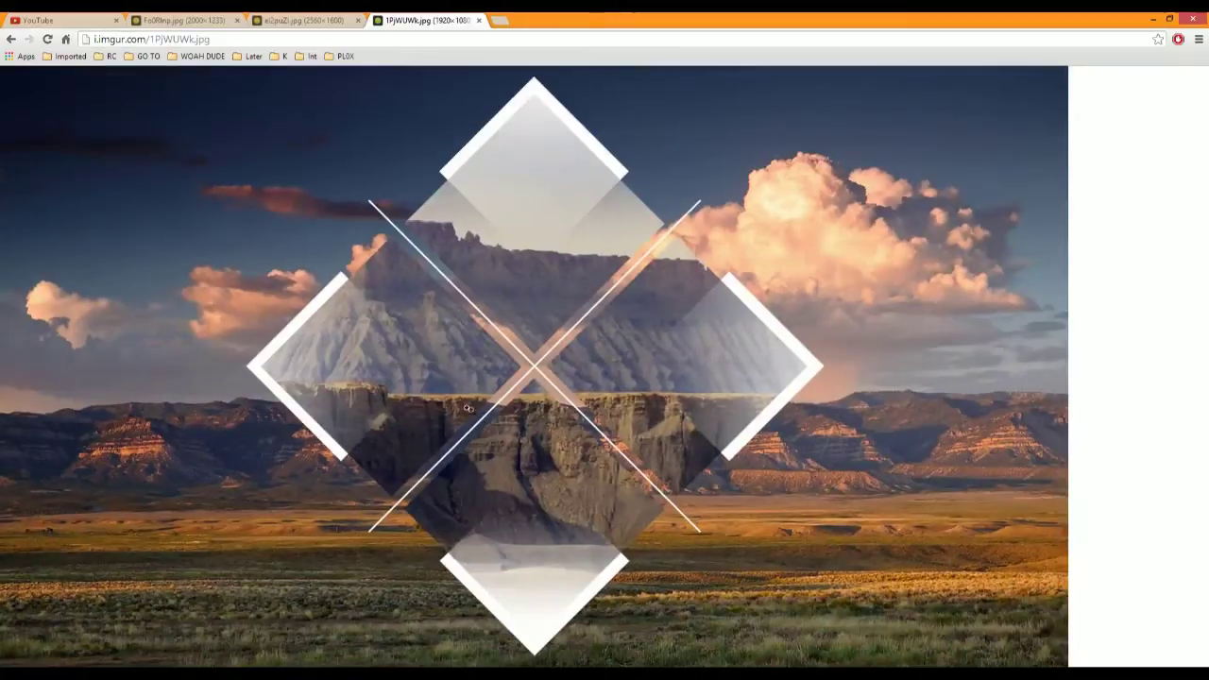
click(416, 270)
click(419, 271)
Cycle through the mountain, road and desert tabs, ending on the desert diamond image.
click(178, 19)
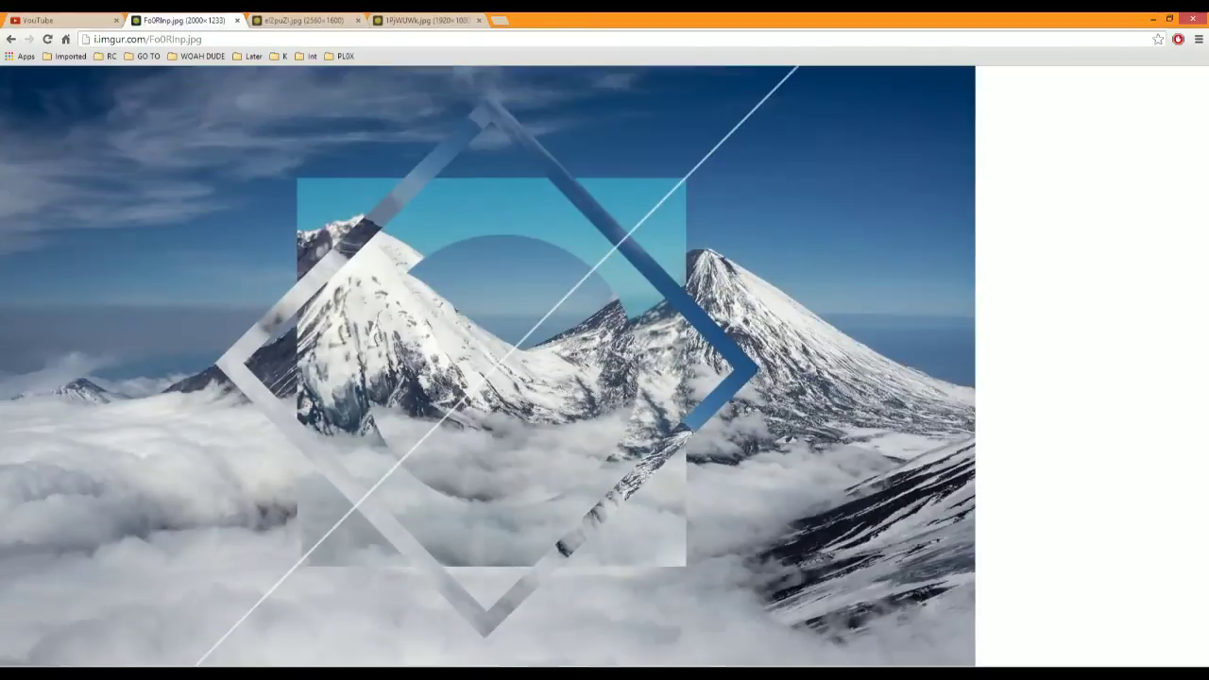
click(301, 18)
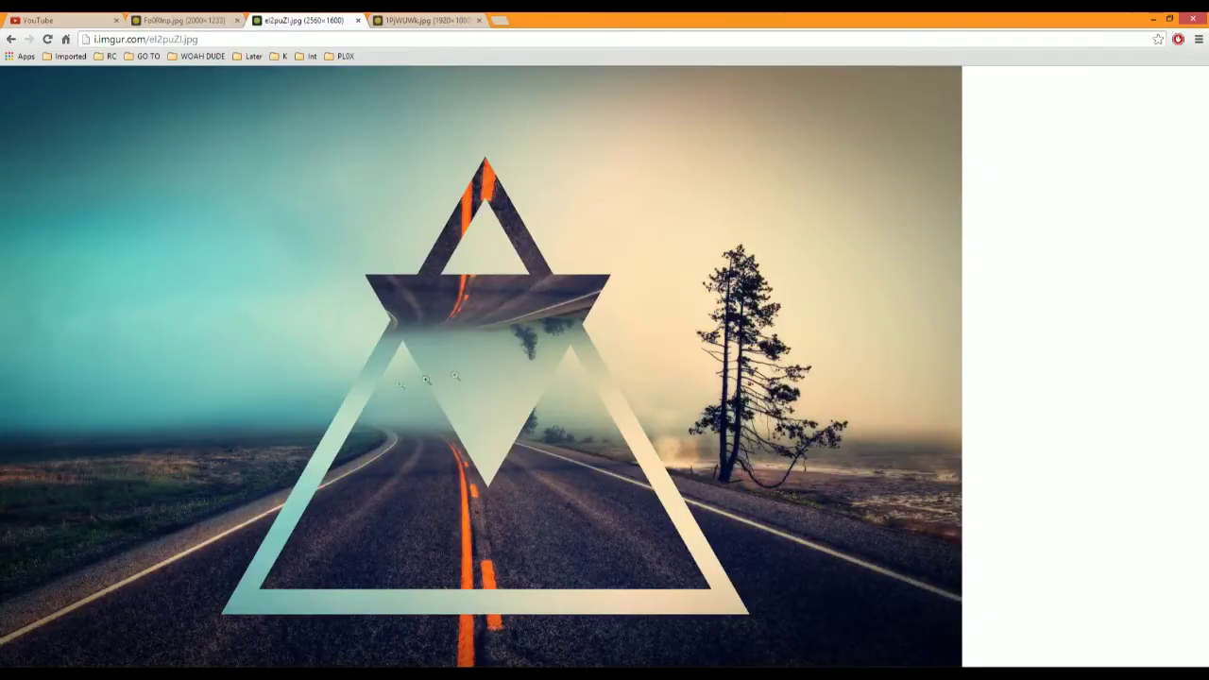
click(430, 19)
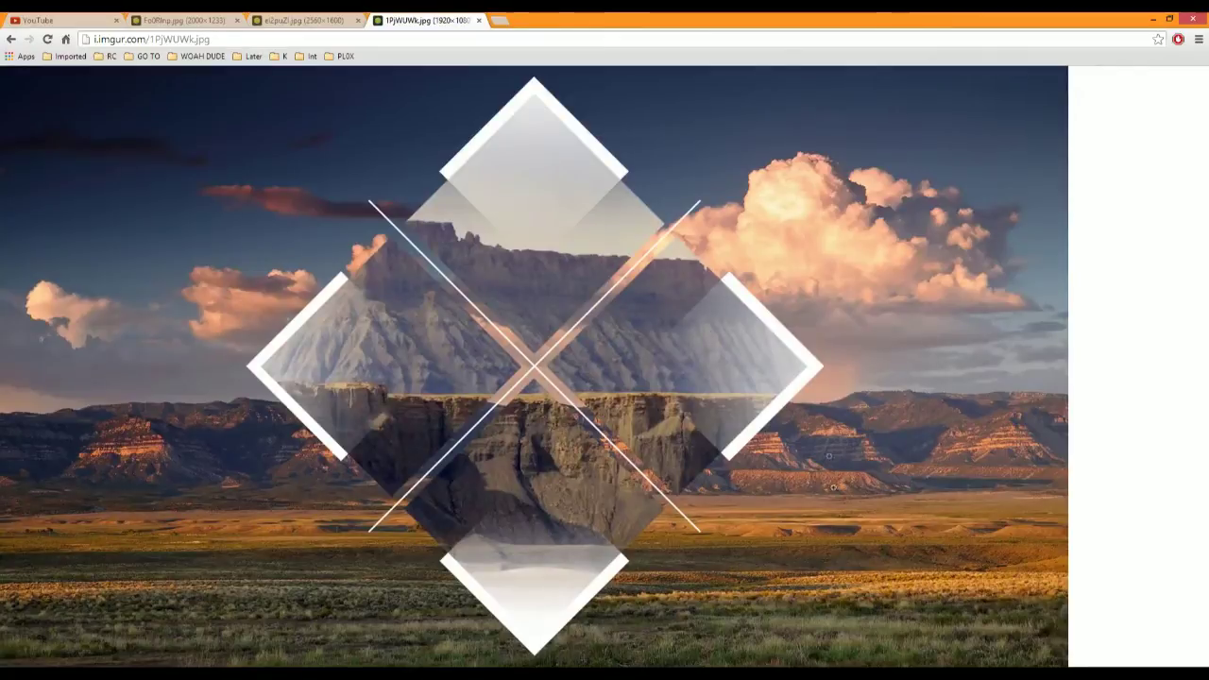
click(224, 18)
click(295, 17)
click(425, 19)
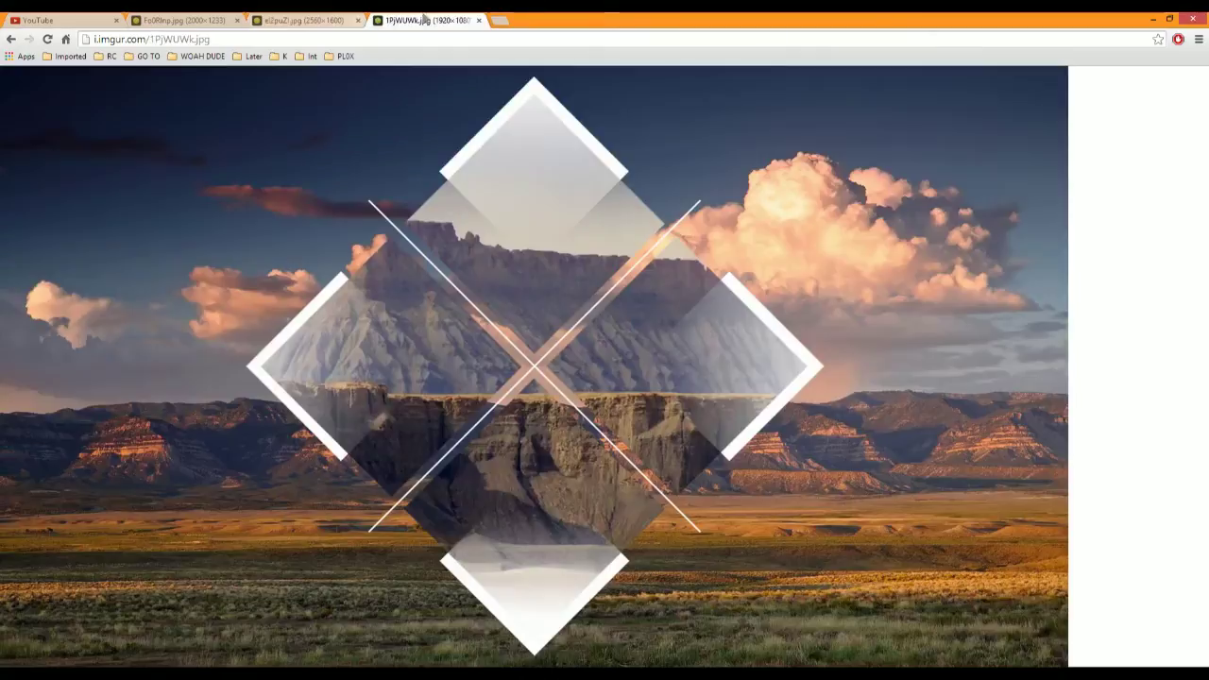
click(184, 19)
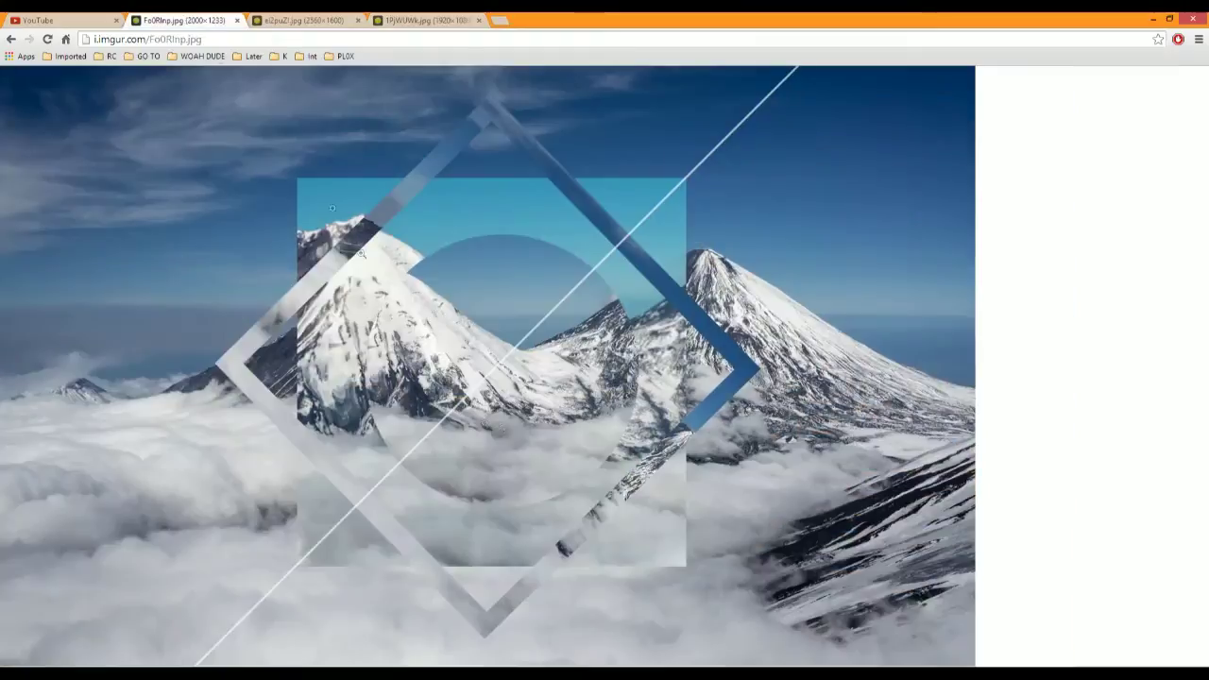
click(383, 19)
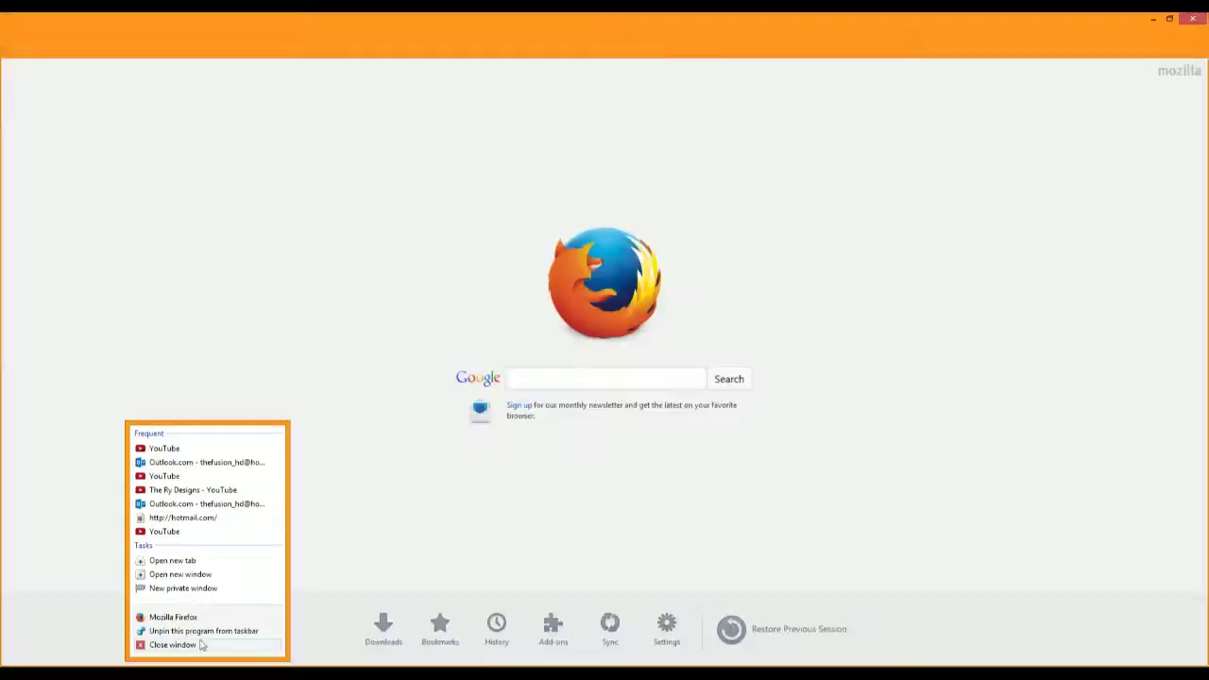
Make a rasterized copy of the lake photo layer above the hidden original, then return to Chrome.
click(203, 645)
click(291, 454)
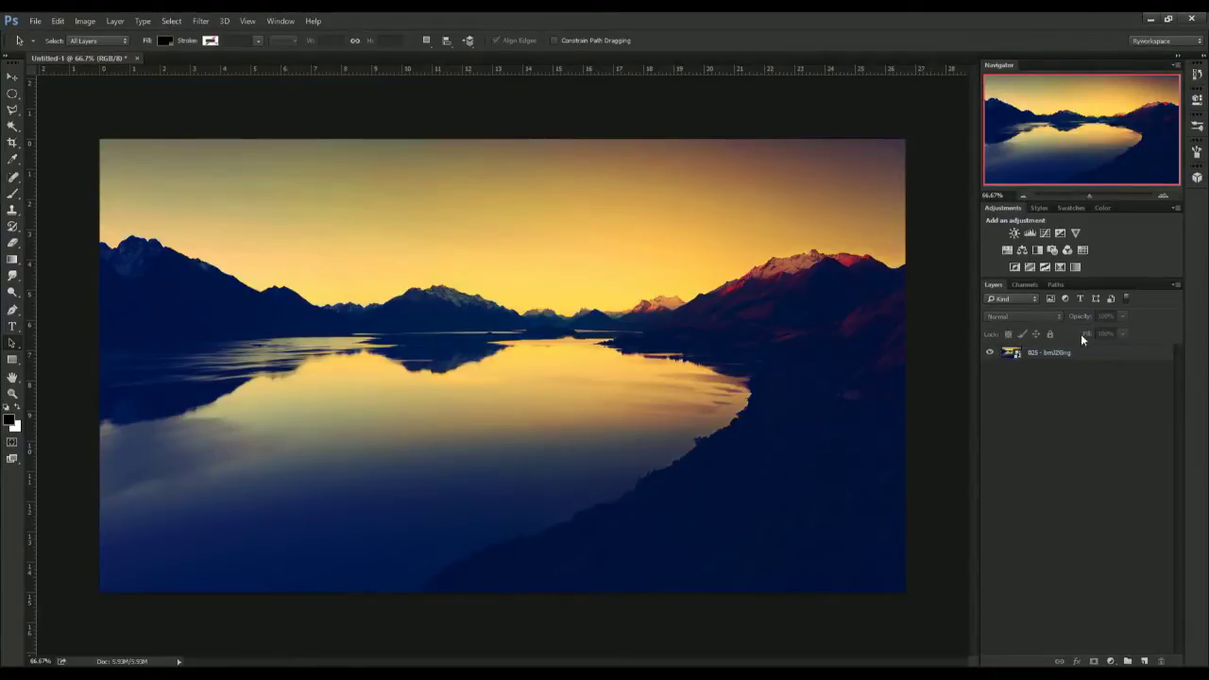
click(1043, 355)
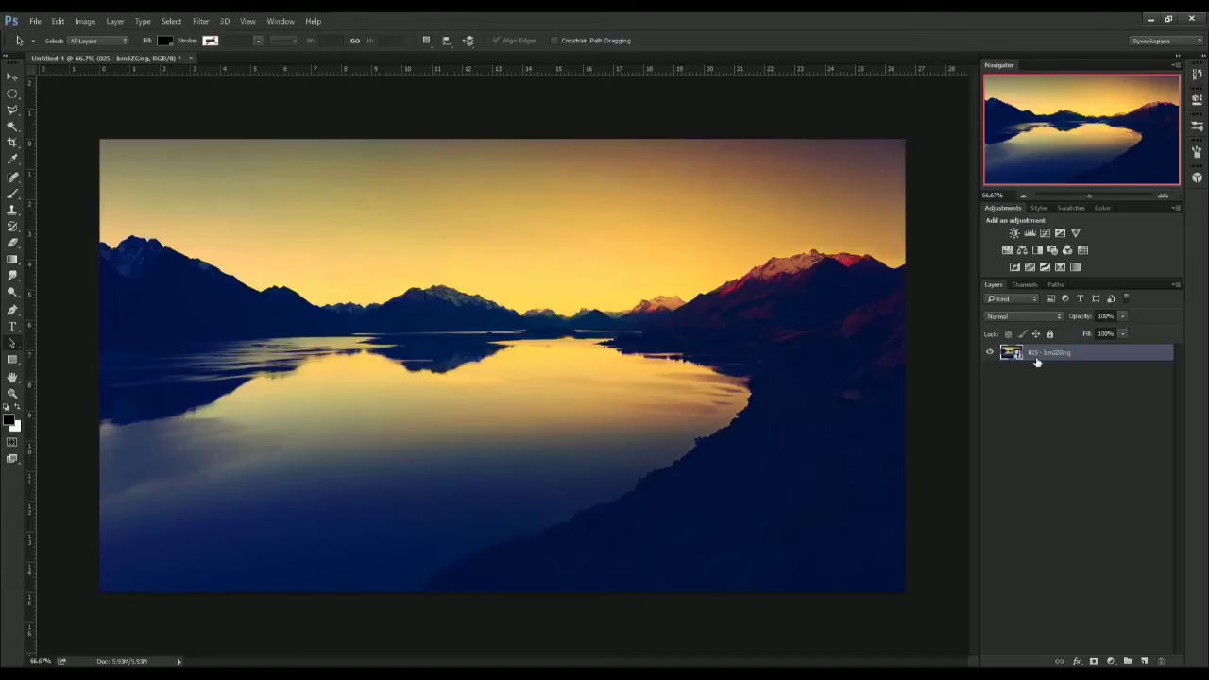
key(ctrl+j)
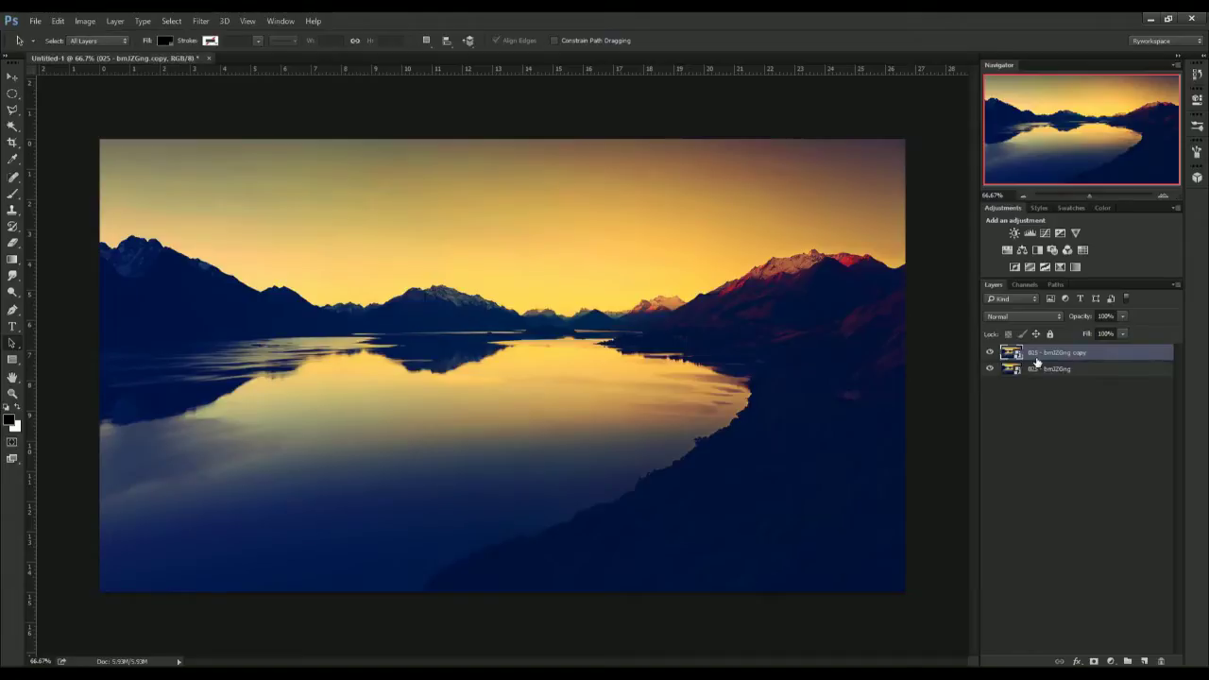
click(990, 368)
right_click(1036, 351)
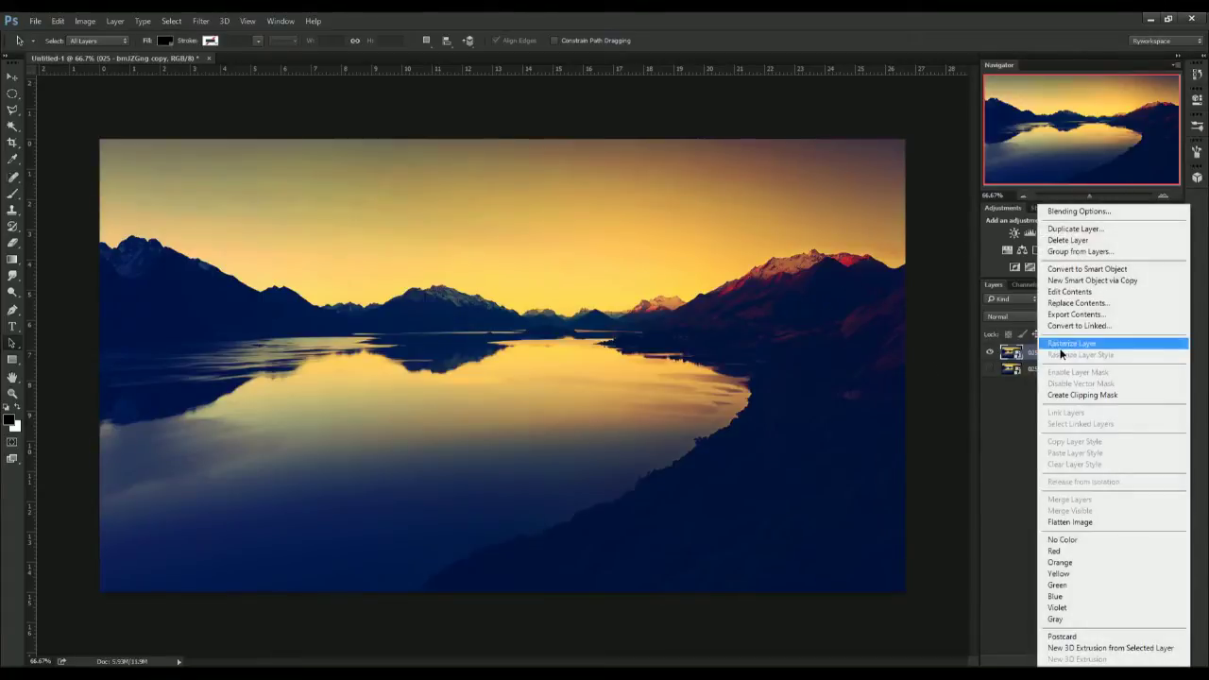
click(1061, 345)
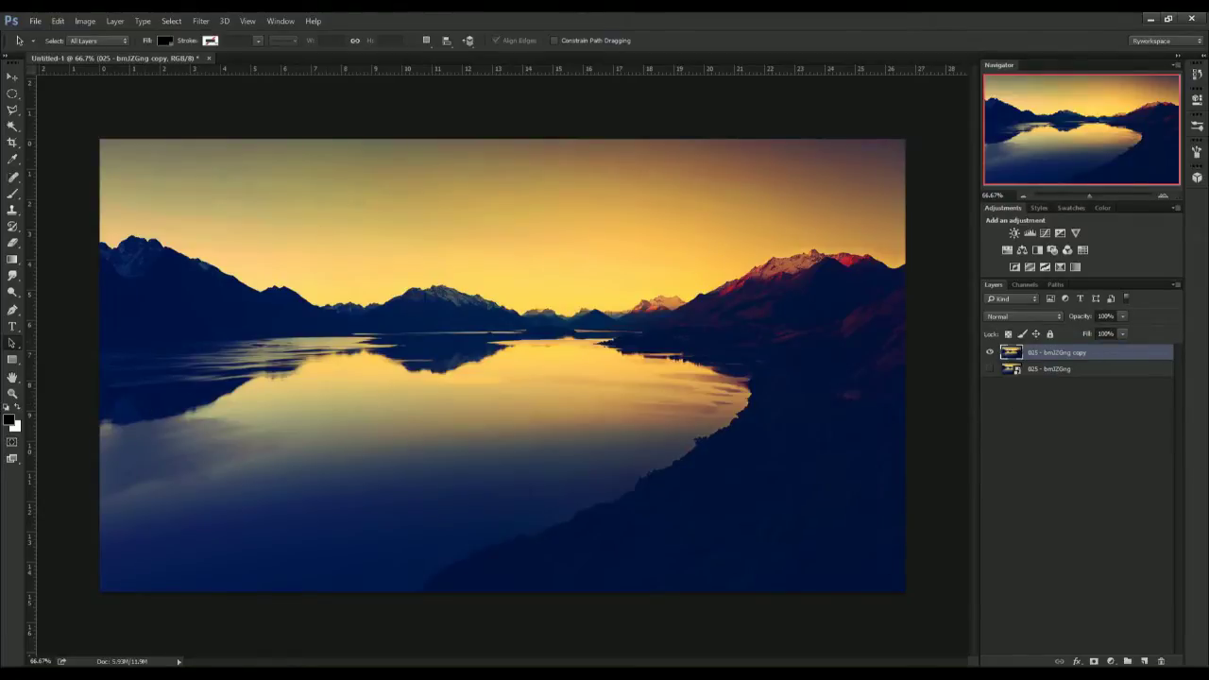
key(alt+Tab)
click(185, 17)
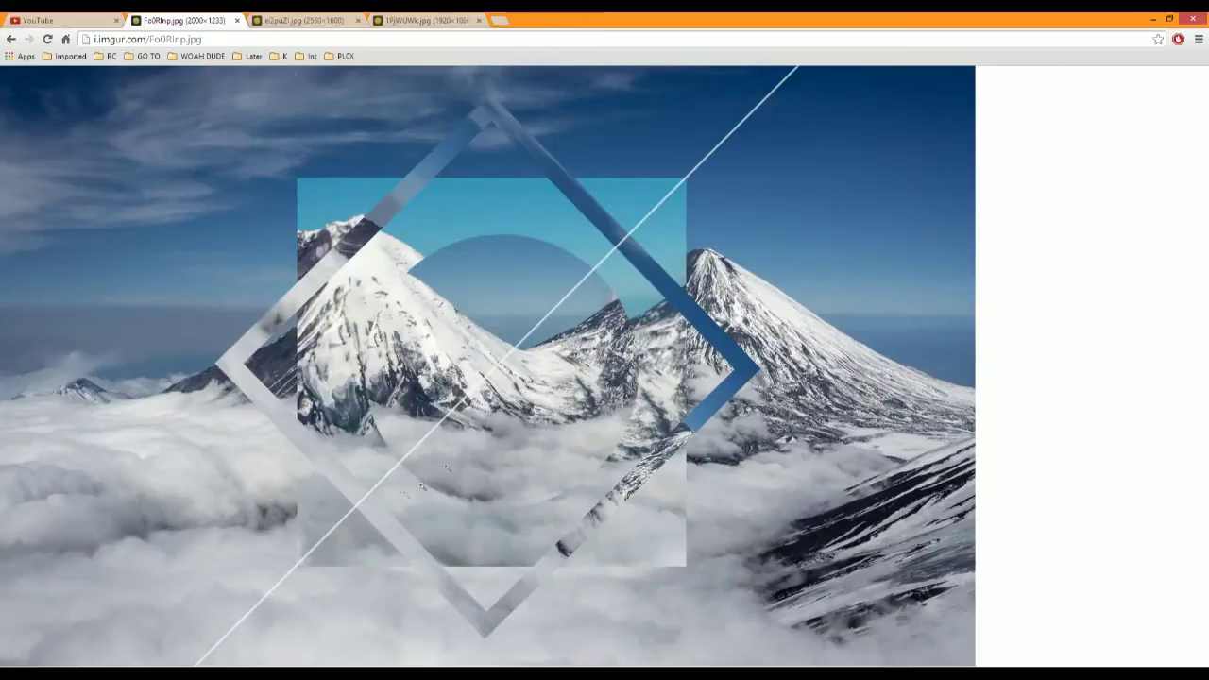
click(460, 418)
click(452, 407)
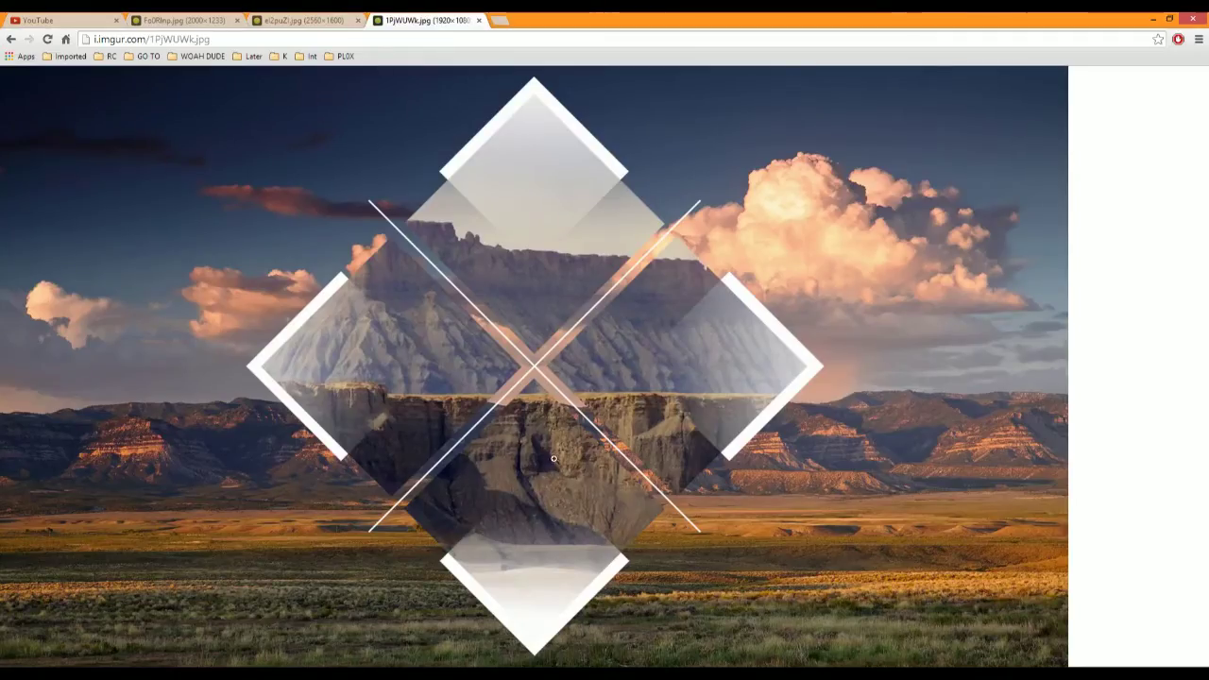
key(ctrl+Page_Up)
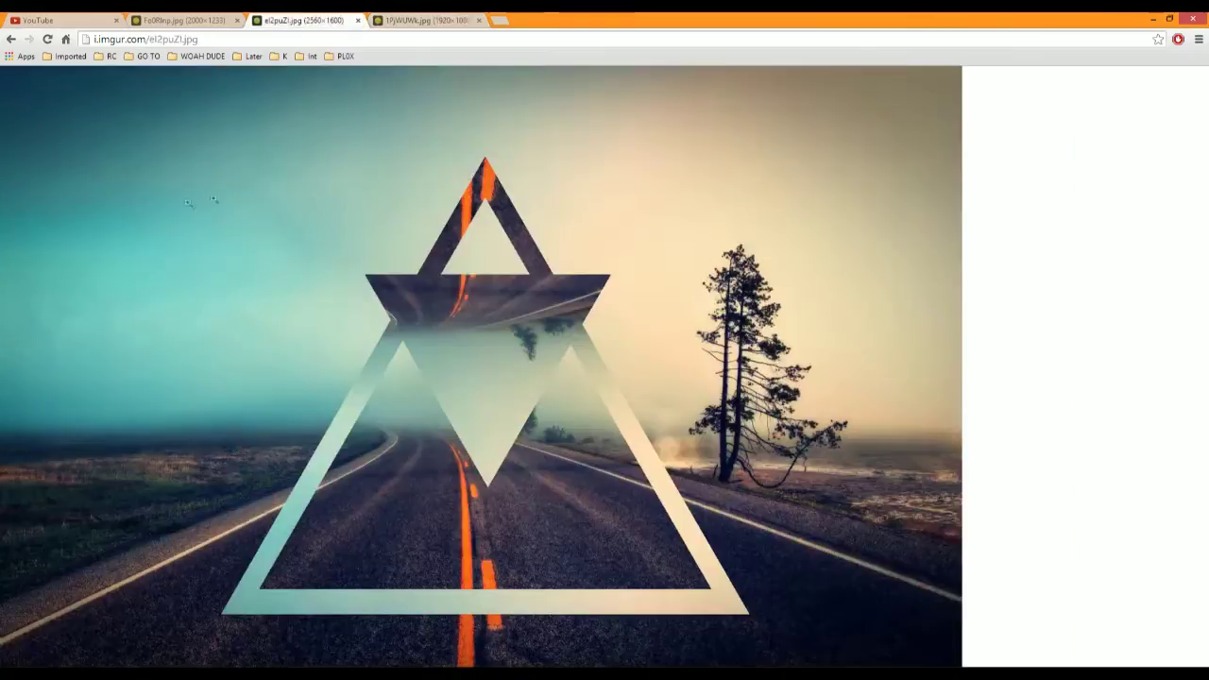
key(ctrl+Page_Up)
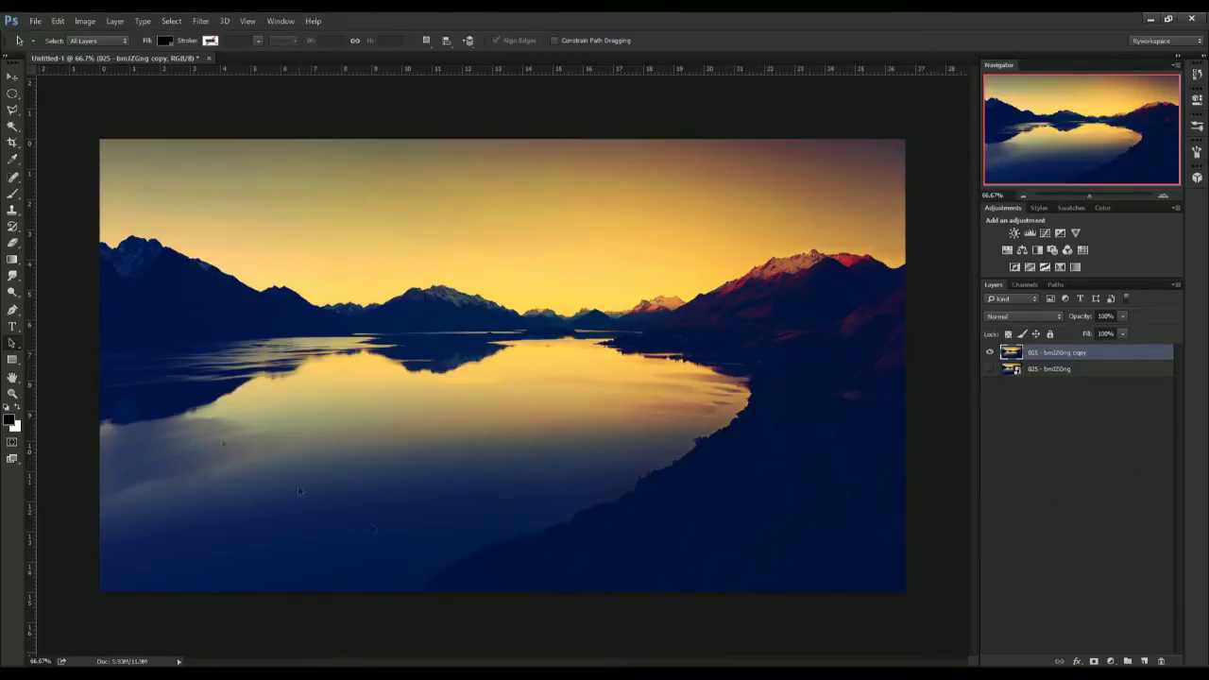
Duplicate the photo copy layer again, hide copy 2, and select the first copy.
click(12, 360)
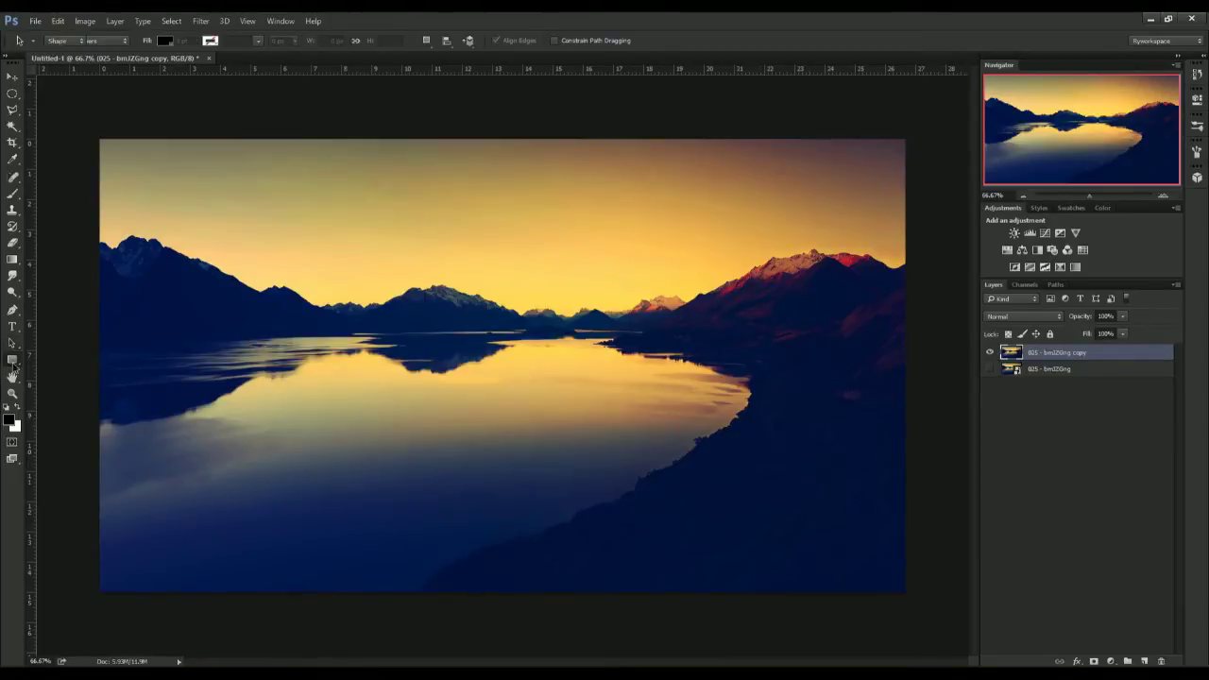
right_click(12, 362)
click(70, 360)
key(Escape)
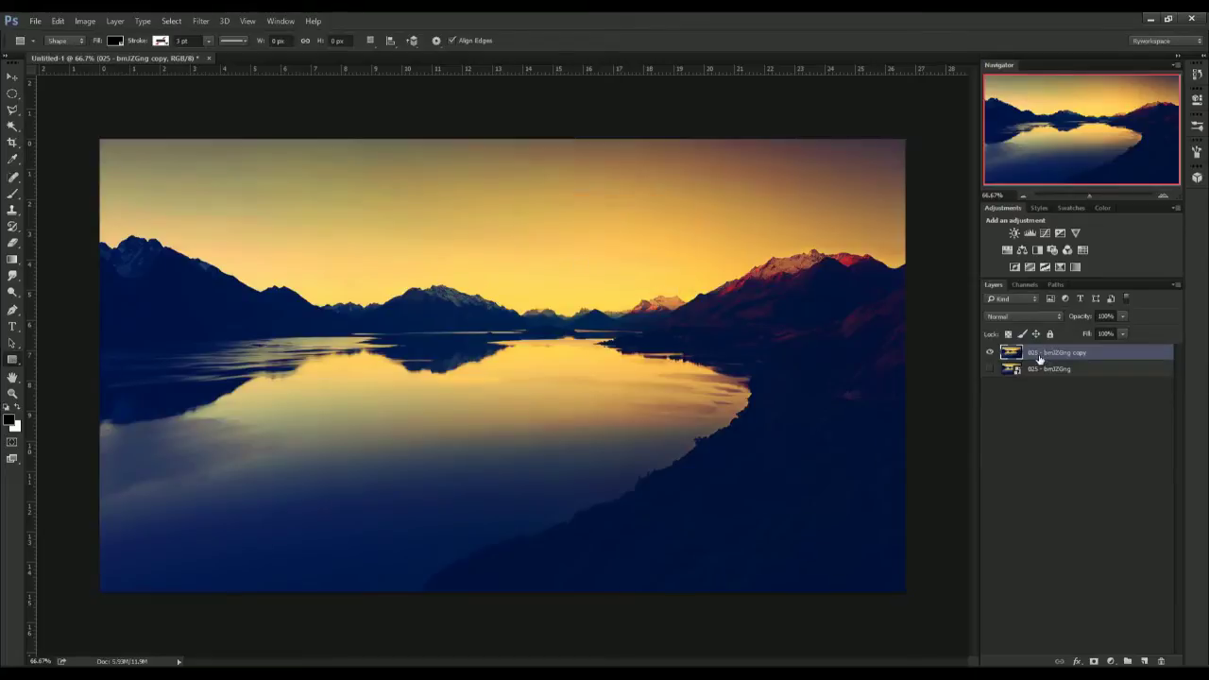
key(ctrl+j)
click(990, 352)
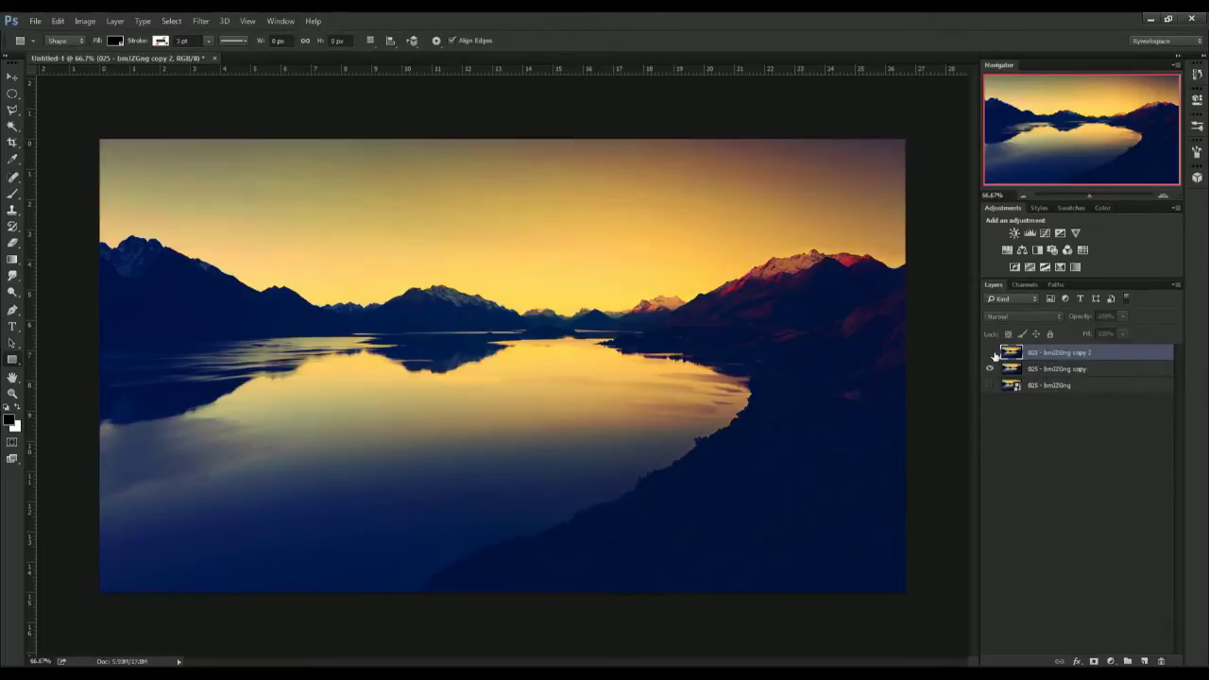
click(1076, 369)
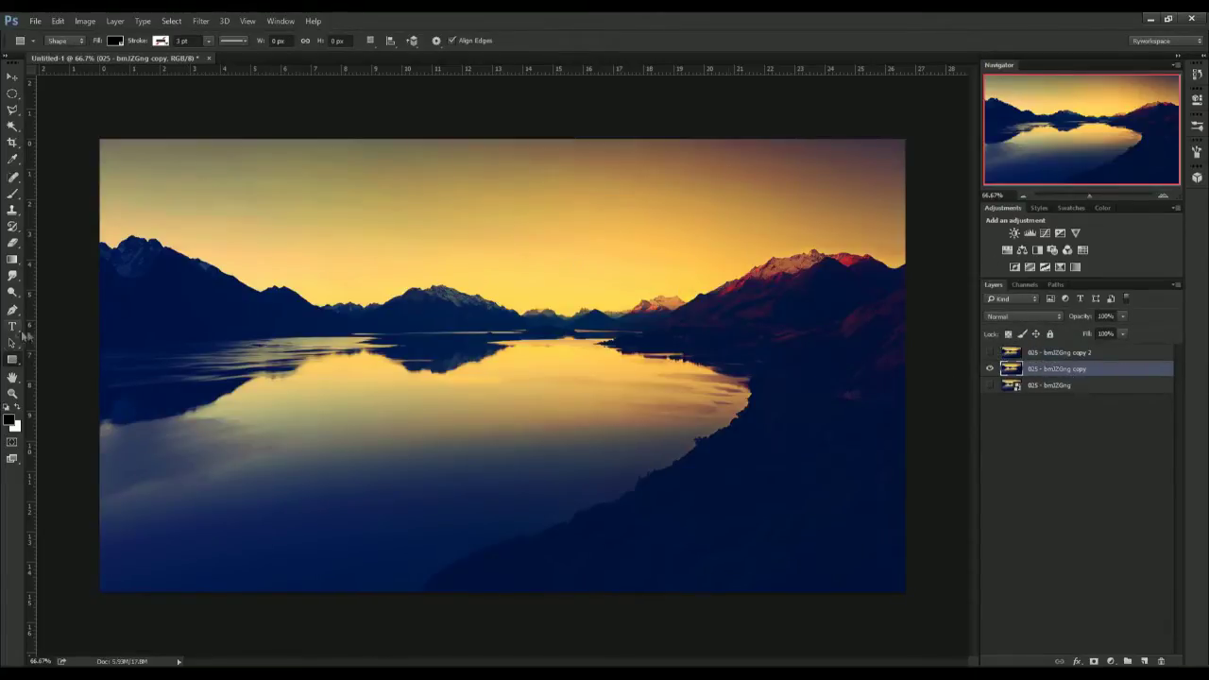
Draw a large black 986 px circle (Ellipse 1) and nudge it to the photo's centre.
right_click(16, 360)
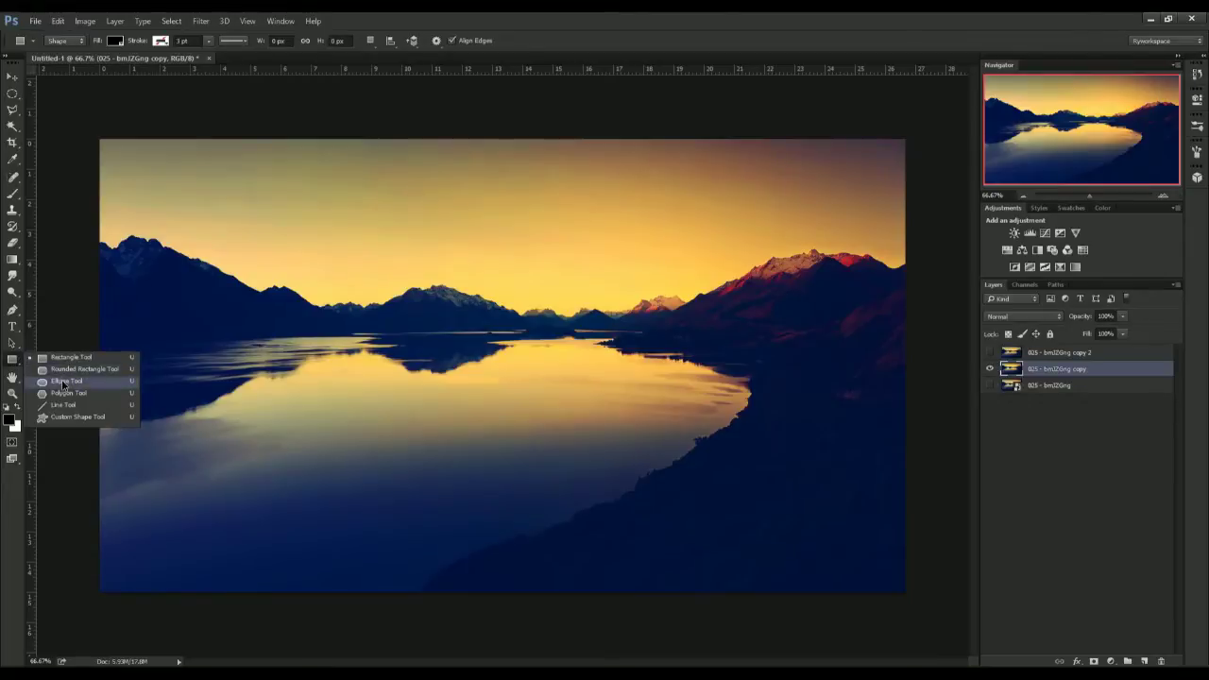
click(63, 382)
drag(312, 176, 813, 565)
key(ctrl+z)
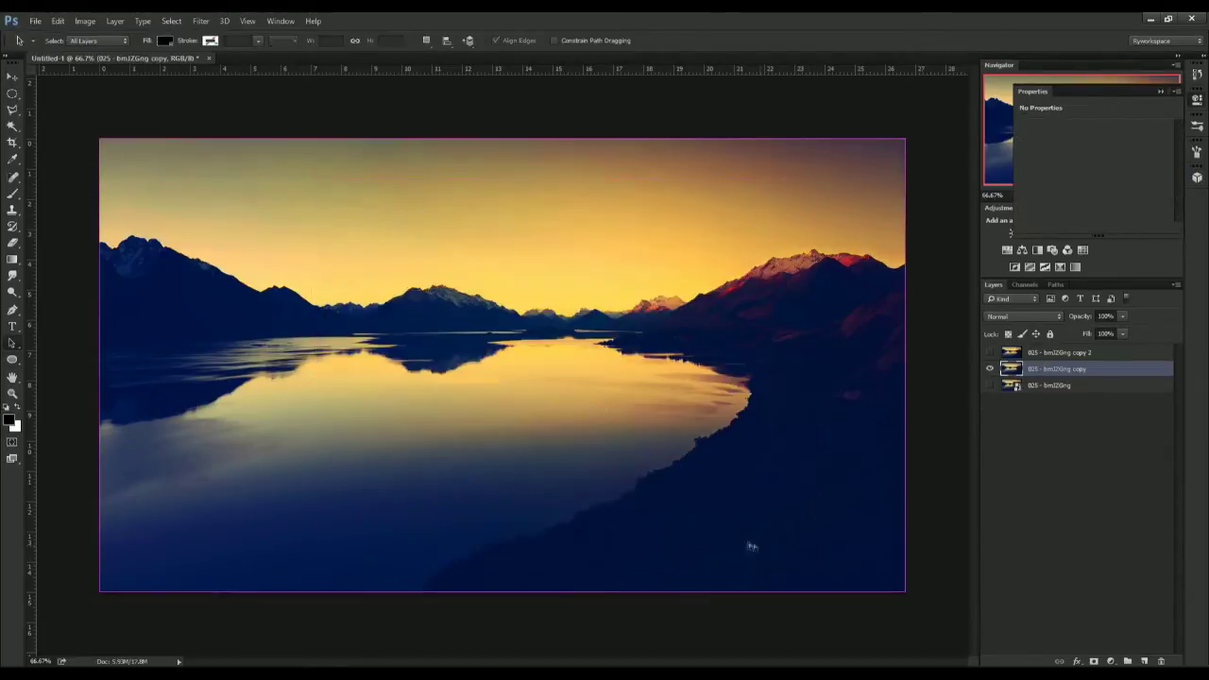
key(v)
click(11, 361)
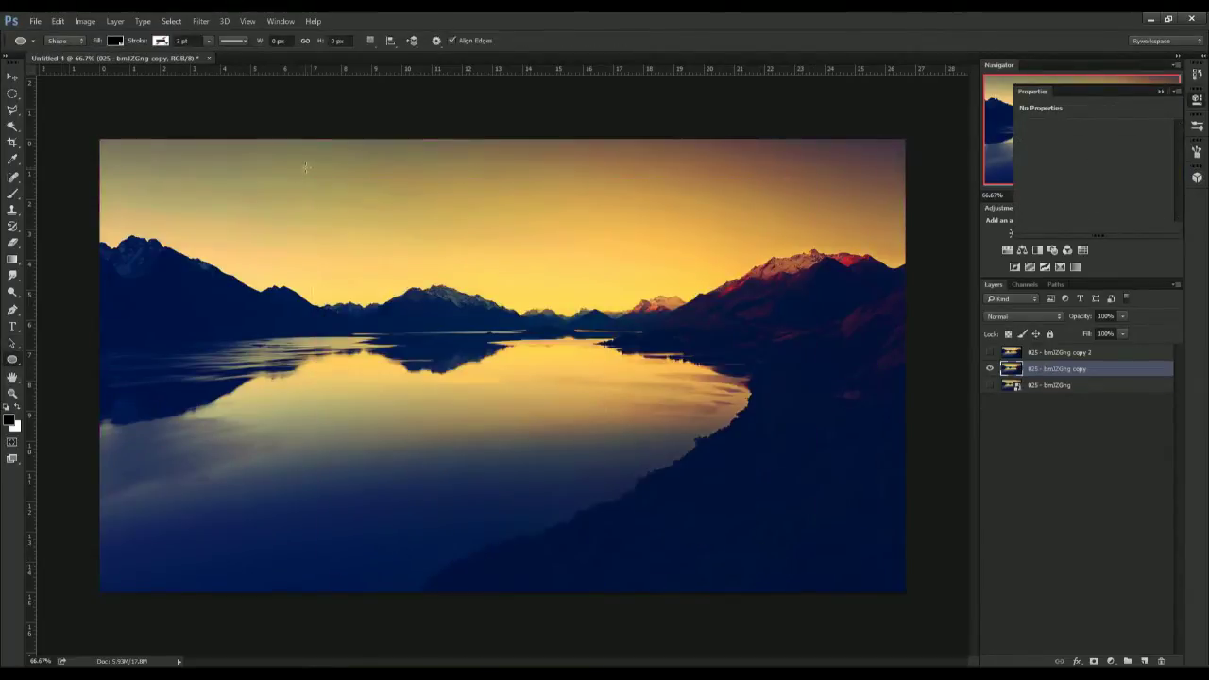
drag(305, 167, 831, 575)
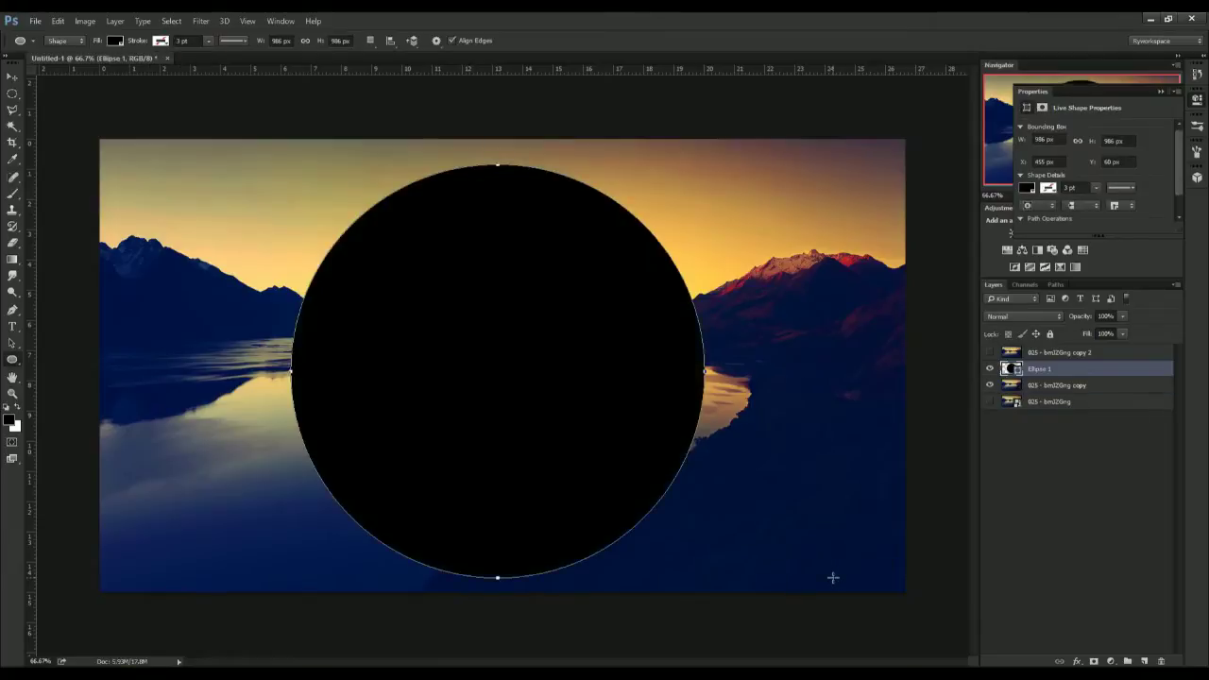
key(ctrl+t)
drag(594, 422, 604, 418)
key(Return)
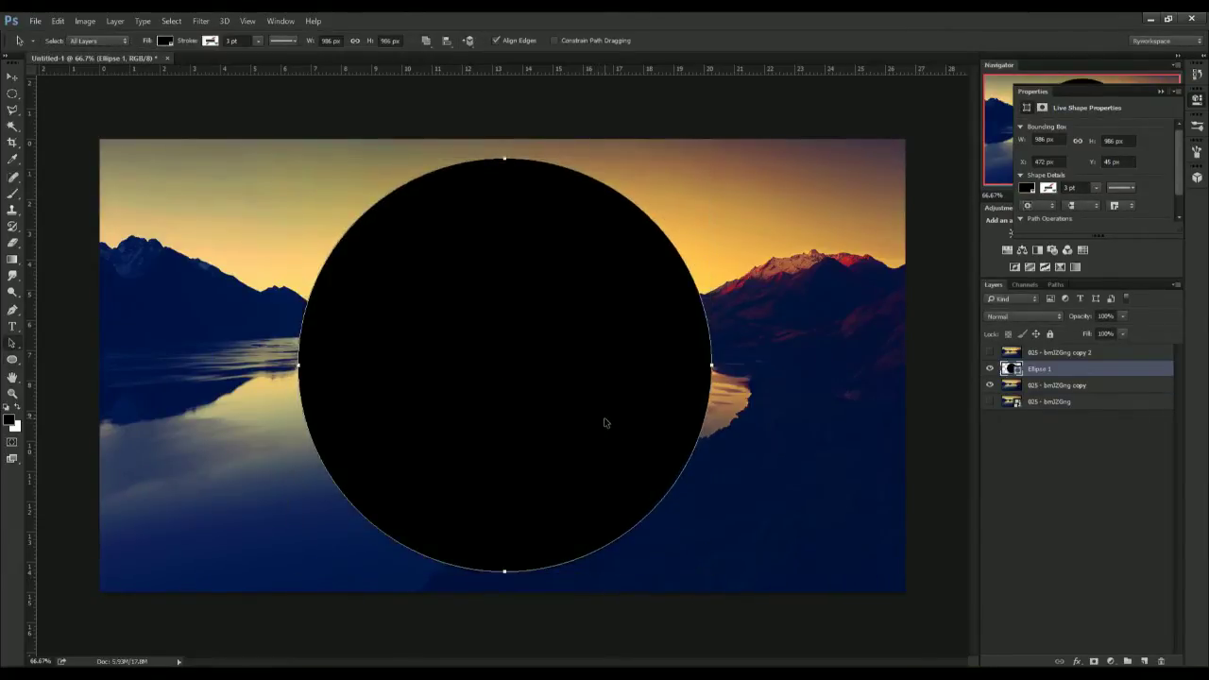
click(784, 372)
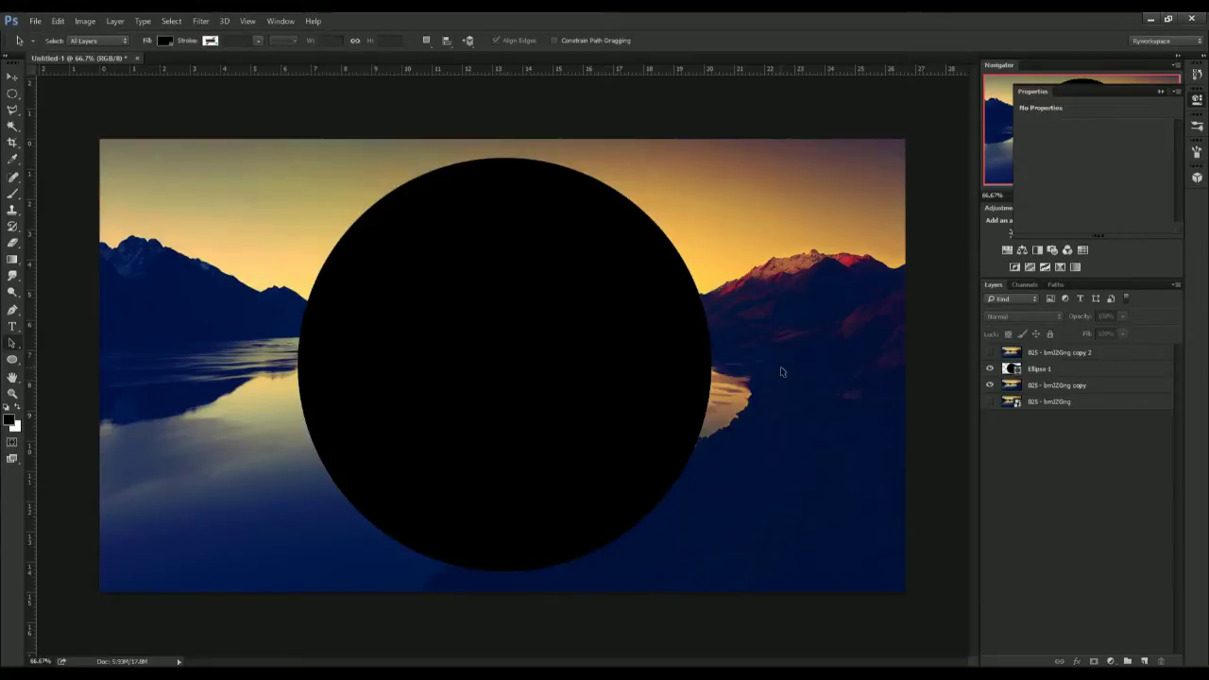
click(1159, 92)
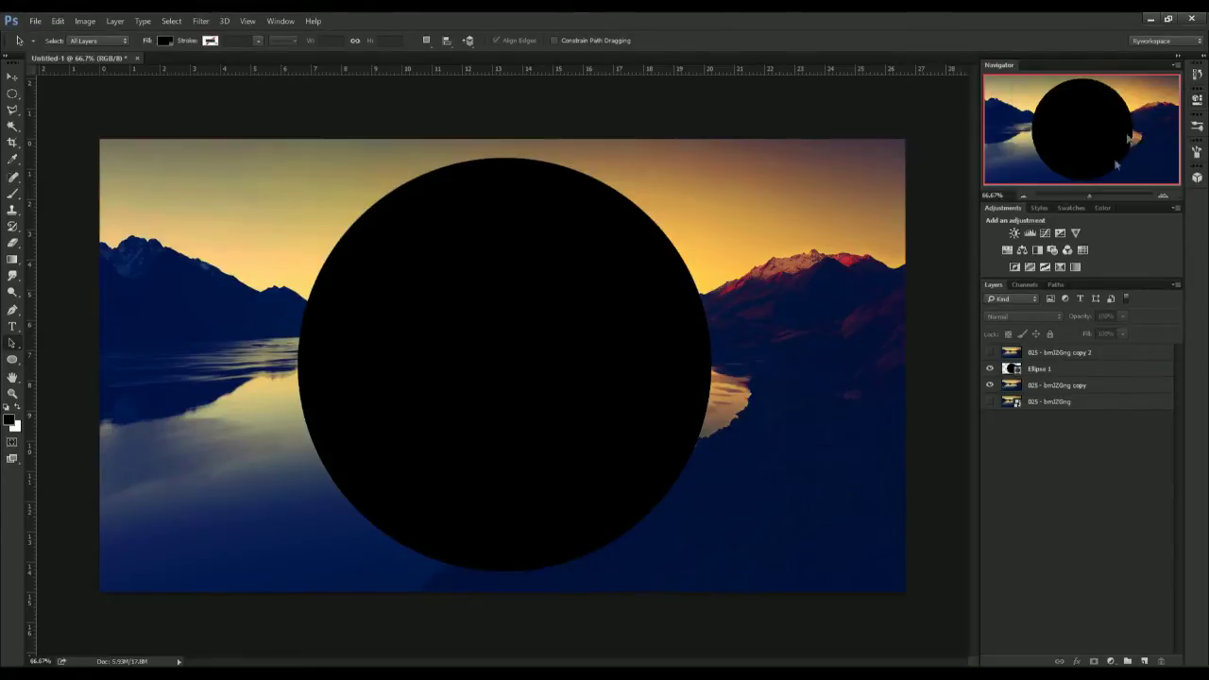
click(1076, 368)
Duplicate Ellipse 1, hide the original, and rasterize the Ellipse 1 copy.
right_click(1057, 368)
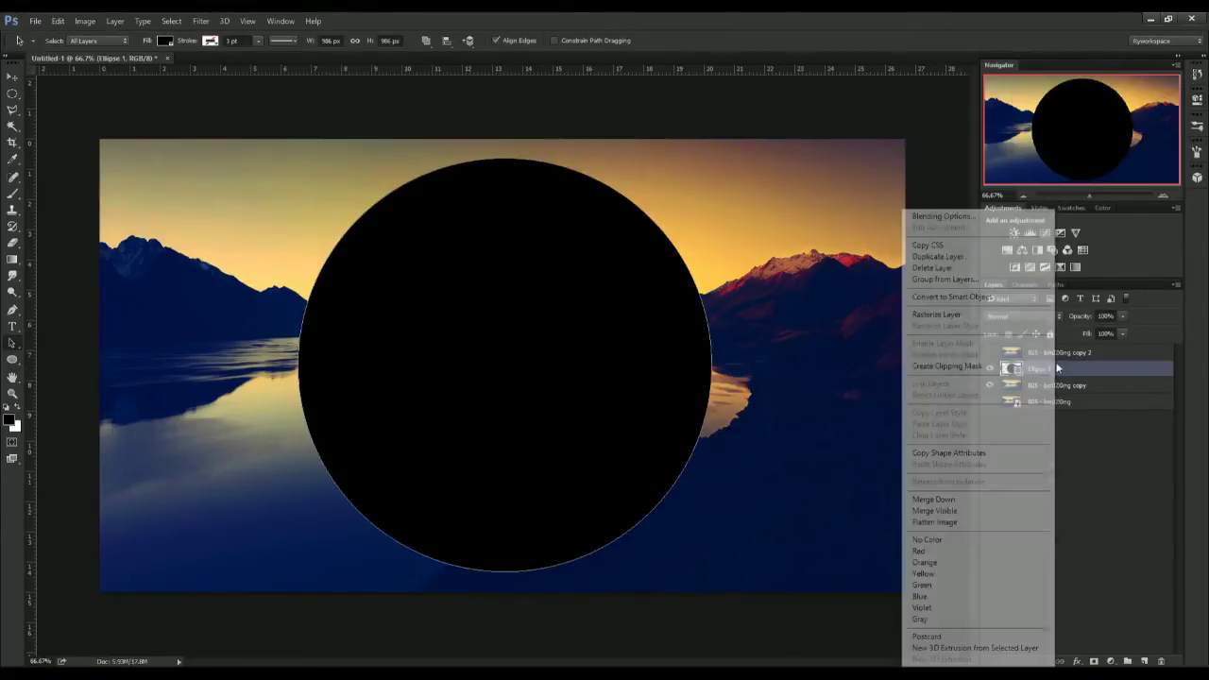
click(1064, 371)
key(ctrl+j)
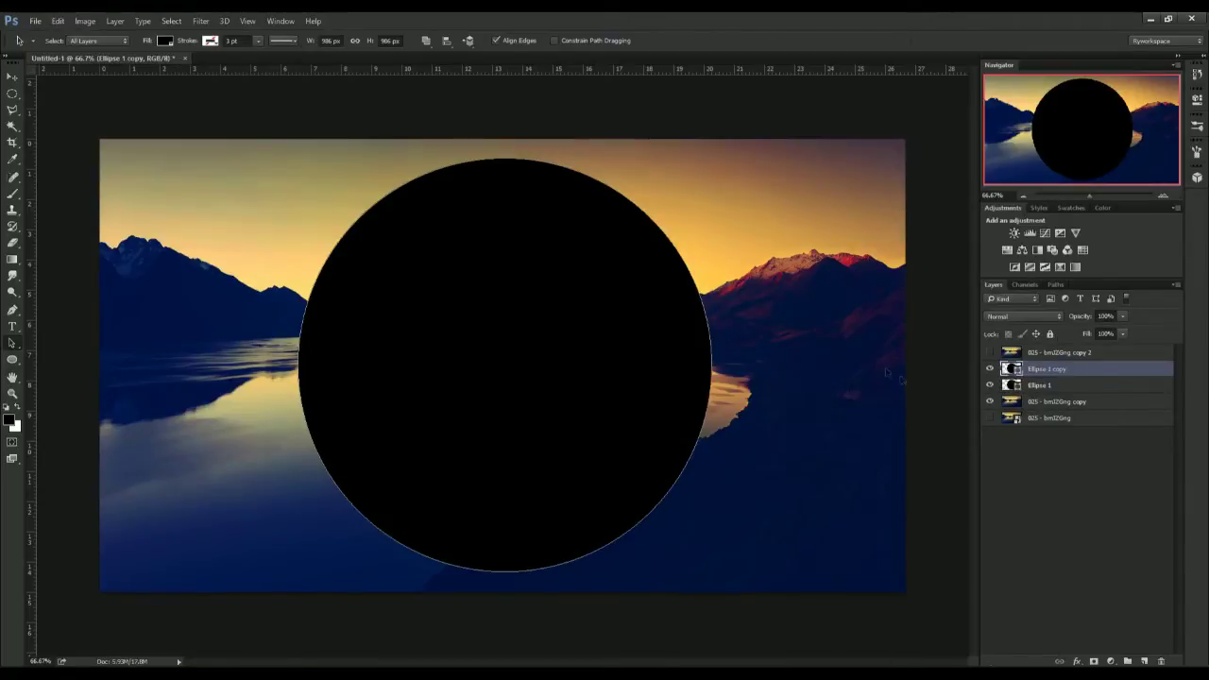
click(990, 385)
right_click(1065, 372)
click(1093, 373)
right_click(1095, 373)
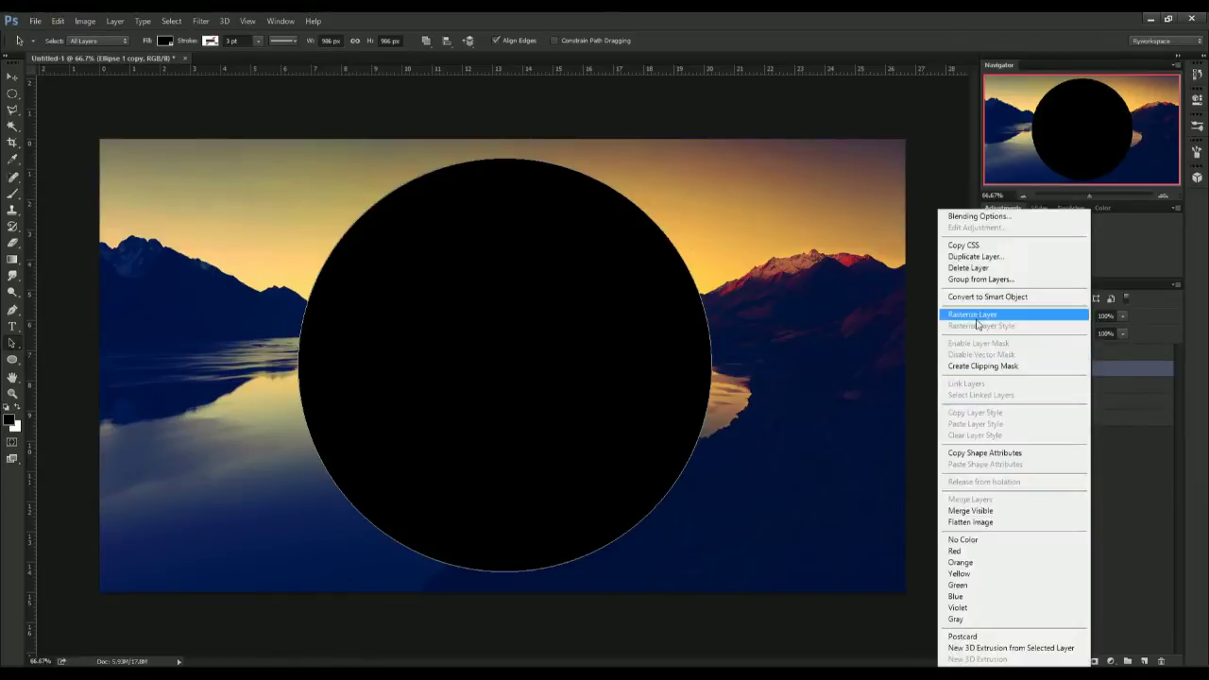
click(976, 316)
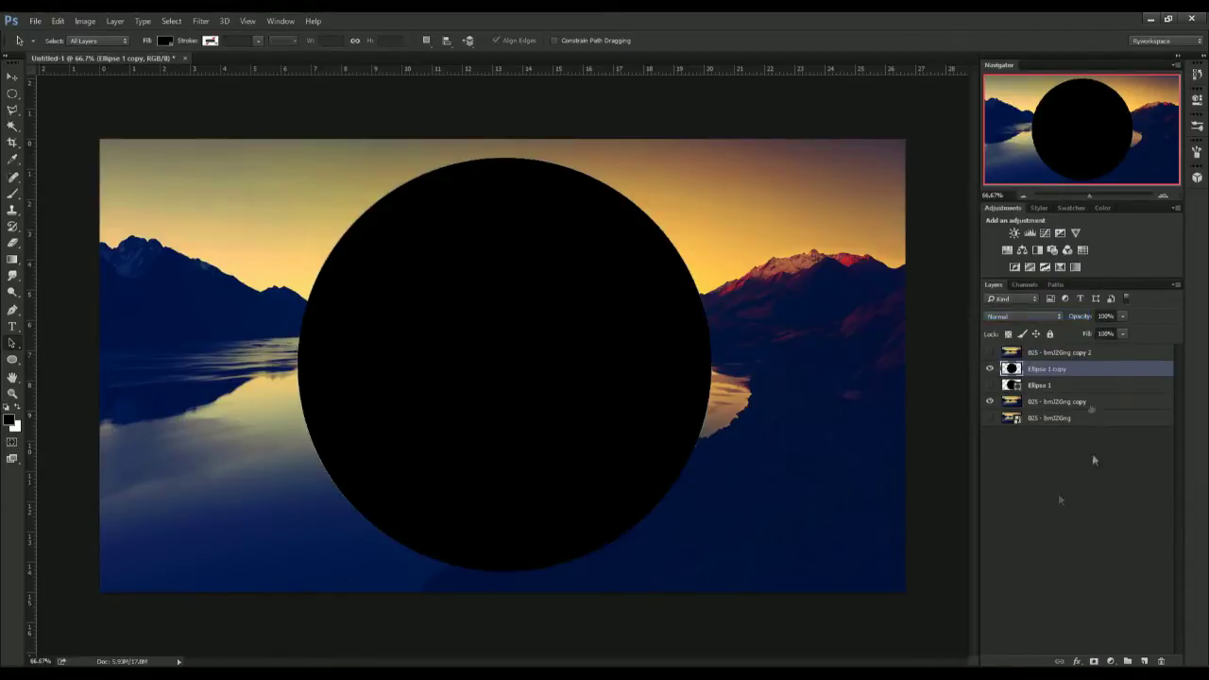
click(729, 357)
Show the top landscape copy layer and flip it vertically.
click(1050, 354)
click(990, 352)
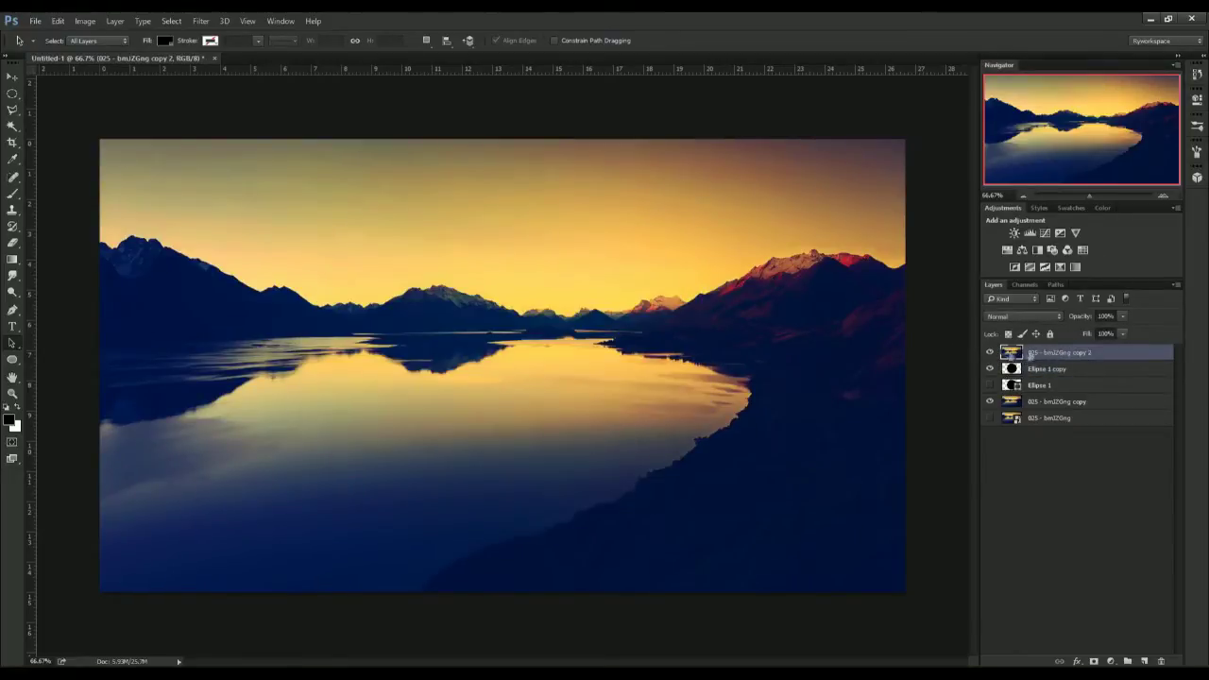
key(ctrl+t)
right_click(662, 289)
click(696, 465)
key(Return)
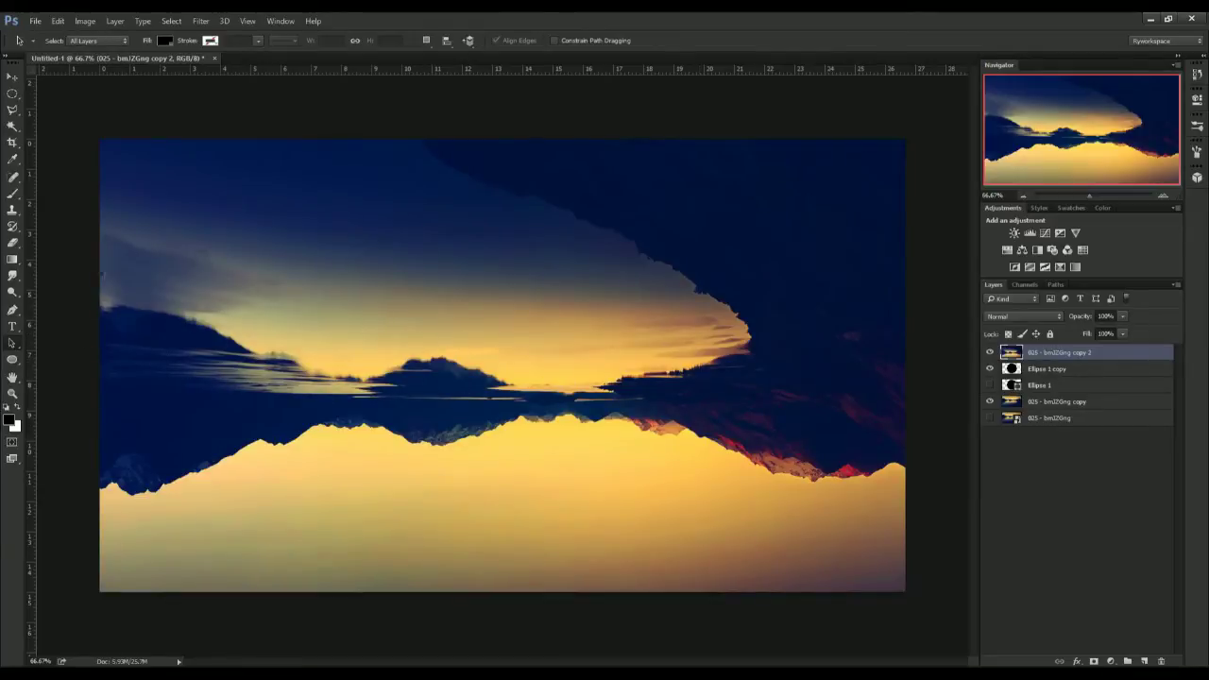
Clip the flipped landscape copy into the circle with a clipping mask.
right_click(1053, 354)
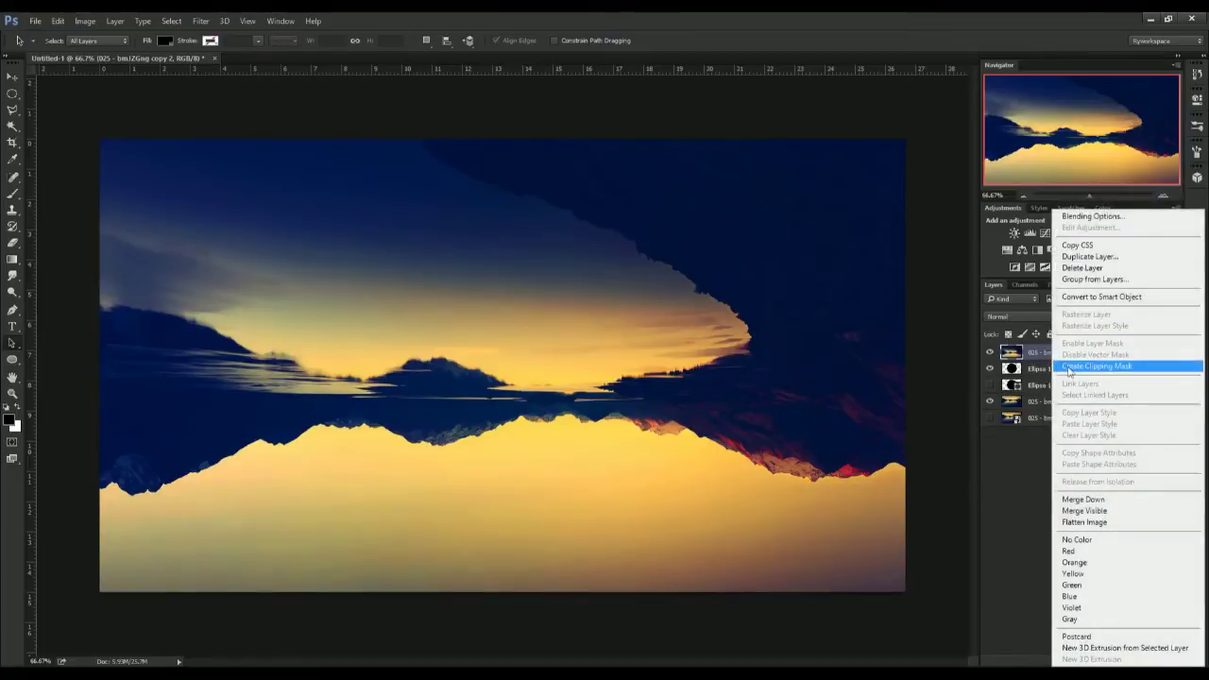
right_click(1045, 359)
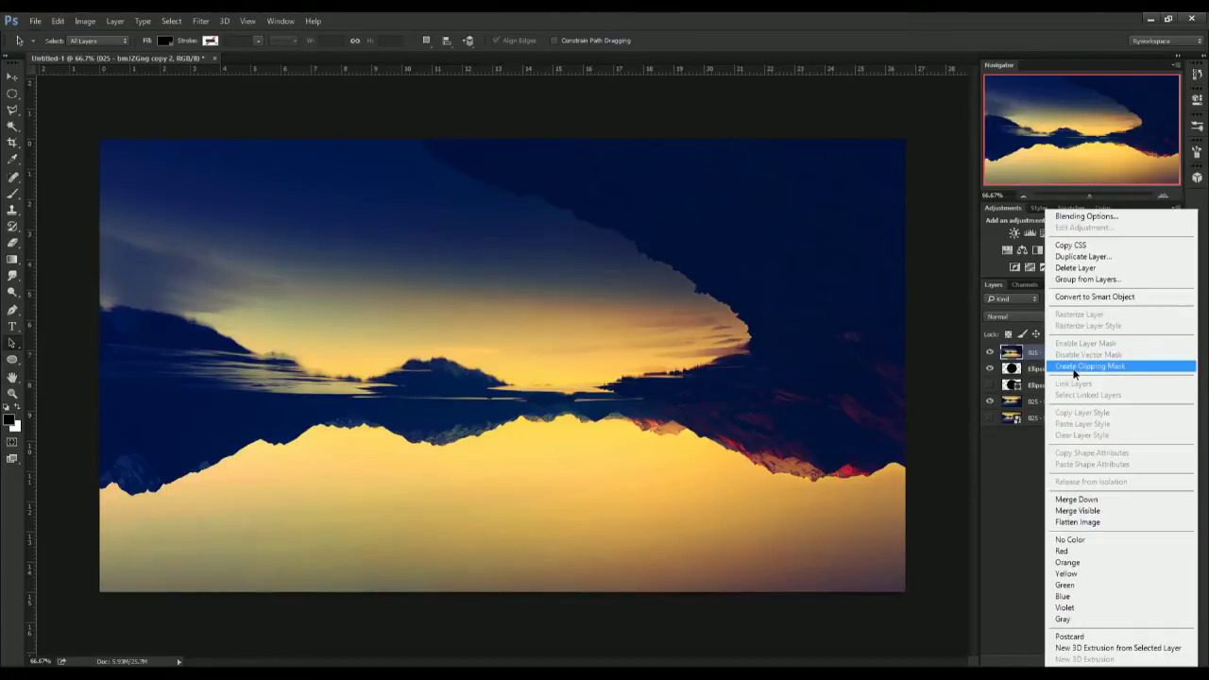
click(1072, 367)
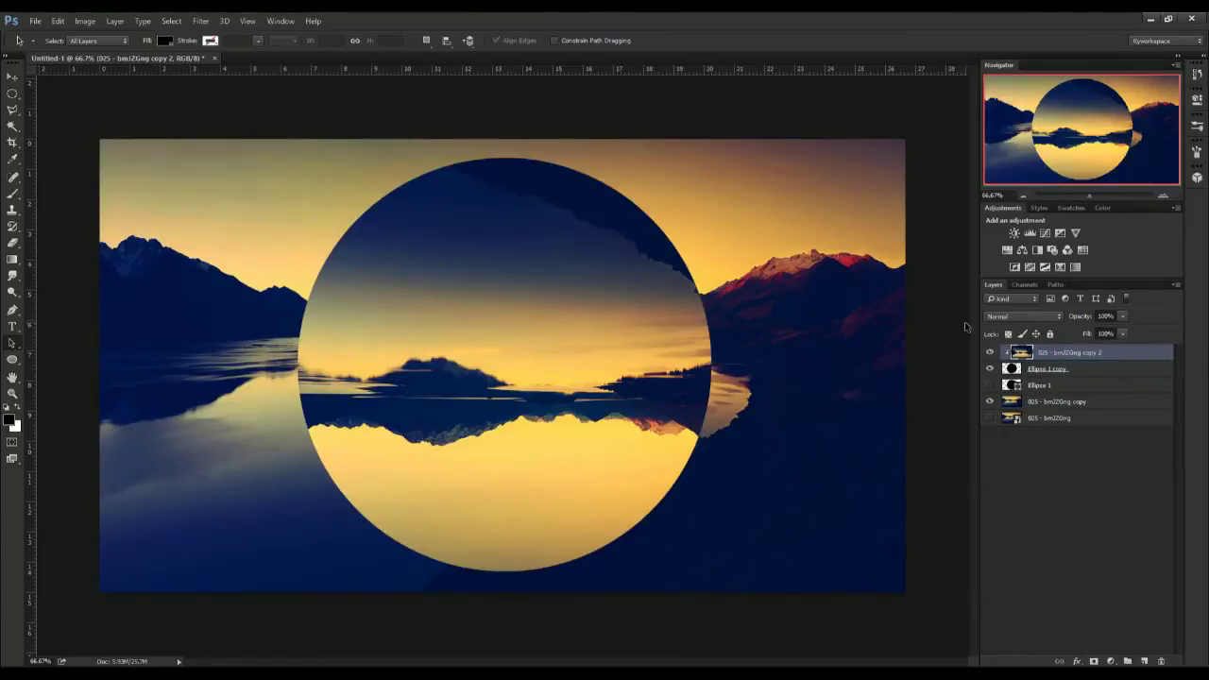
Scale the circle and its clipped image down to about 80% and recentre them.
shift+click(1106, 370)
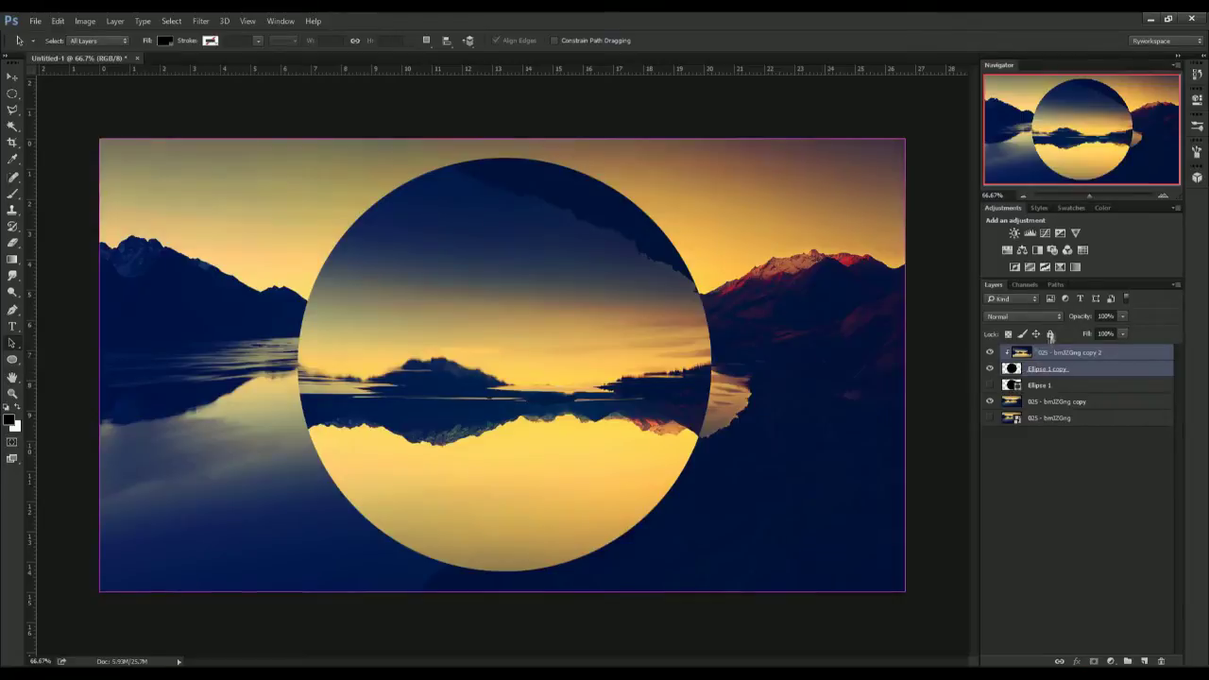
key(ctrl+t)
drag(916, 135, 732, 236)
drag(855, 168, 782, 235)
drag(694, 272, 741, 250)
key(Return)
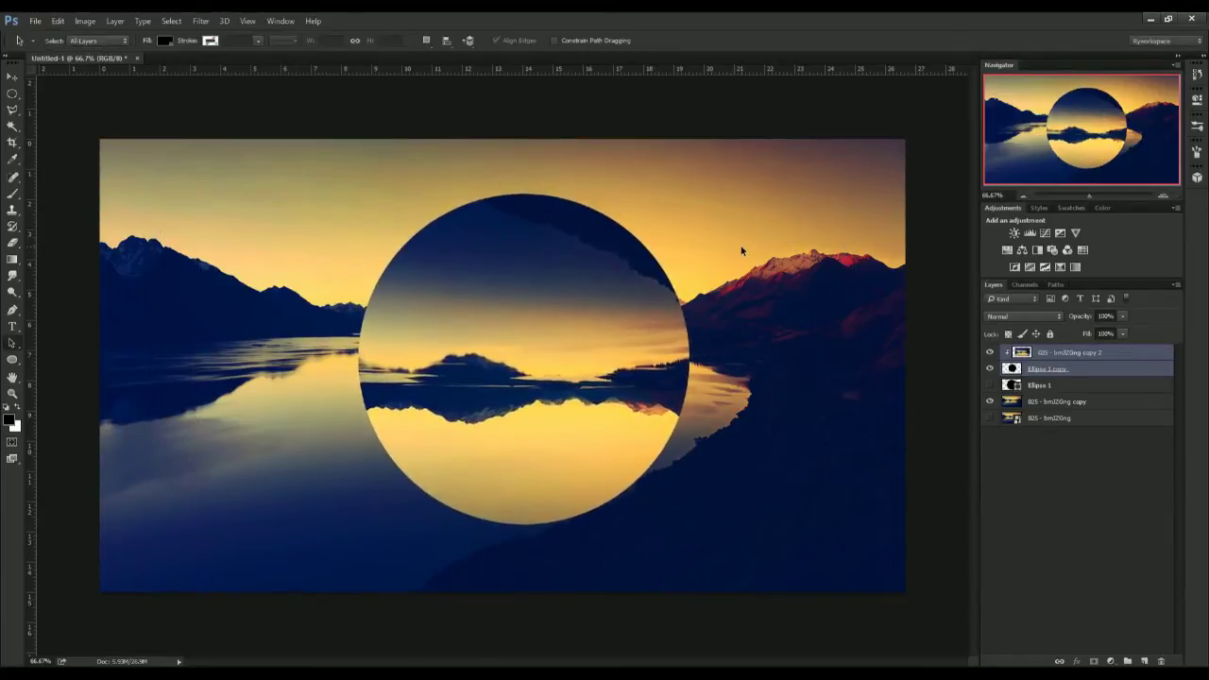
key(ctrl+plus)
key(ctrl+minus)
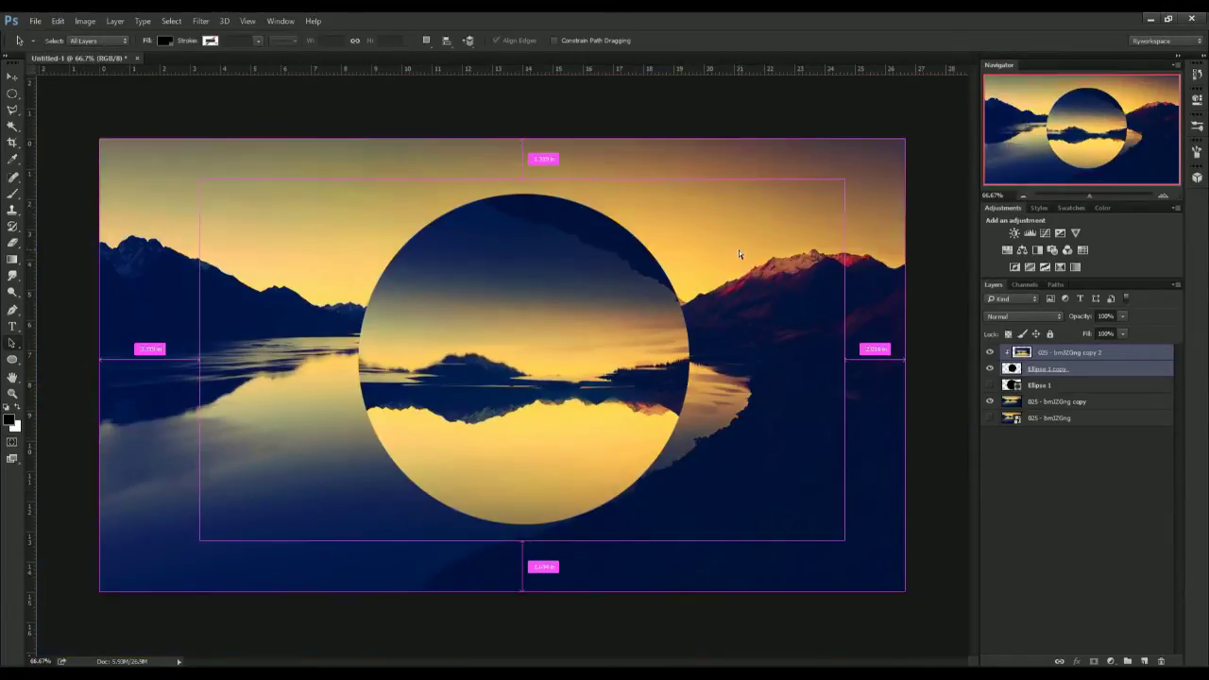
click(1091, 353)
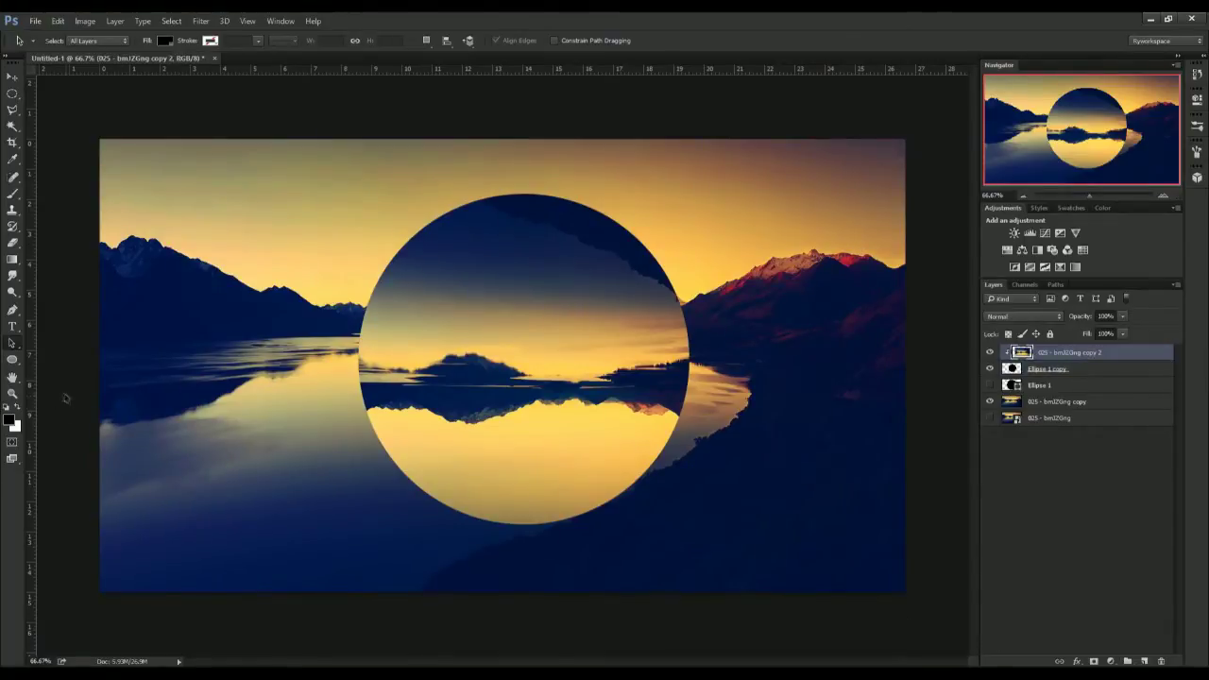
Draw a black 1365 px square below the circle layers and rotate it 45° into a diamond.
click(12, 360)
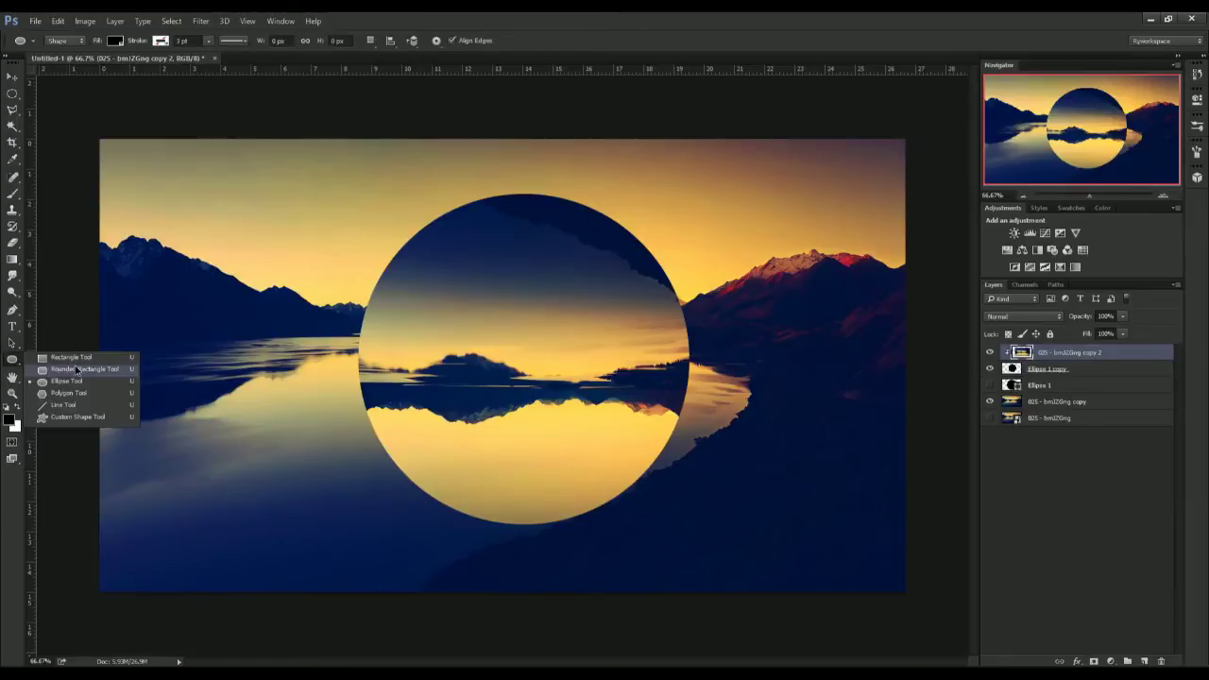
click(71, 357)
drag(318, 170, 778, 573)
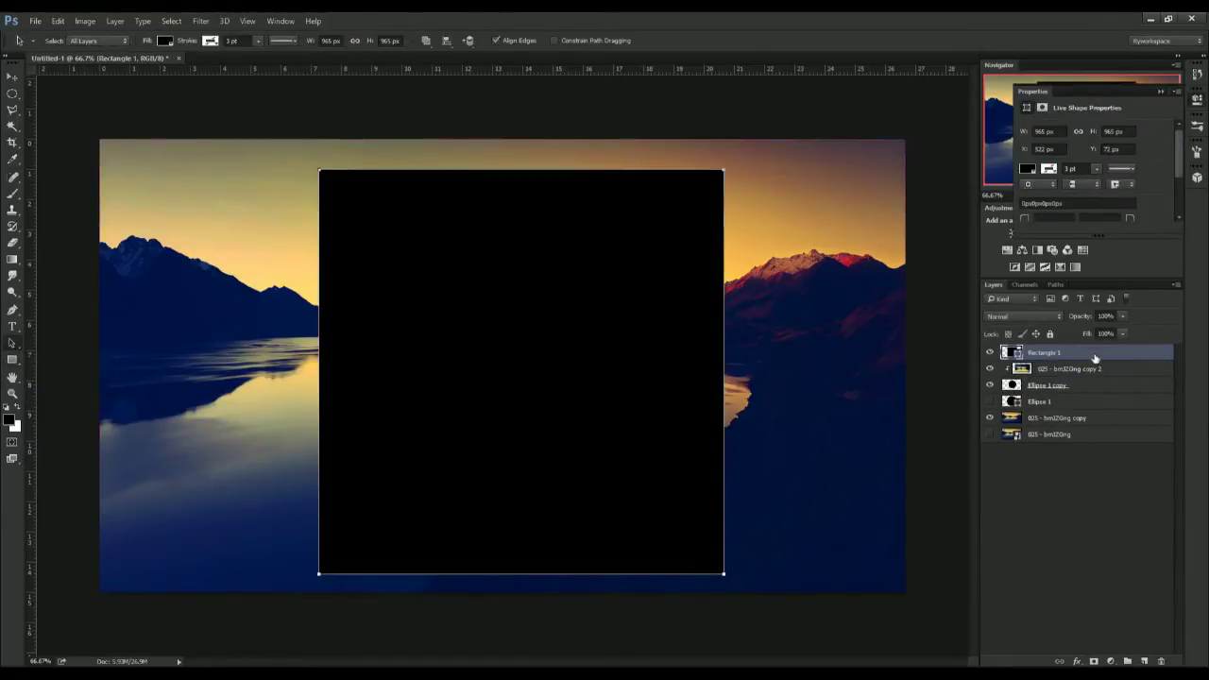
drag(1095, 357, 1096, 393)
key(ctrl+t)
drag(840, 396, 747, 582)
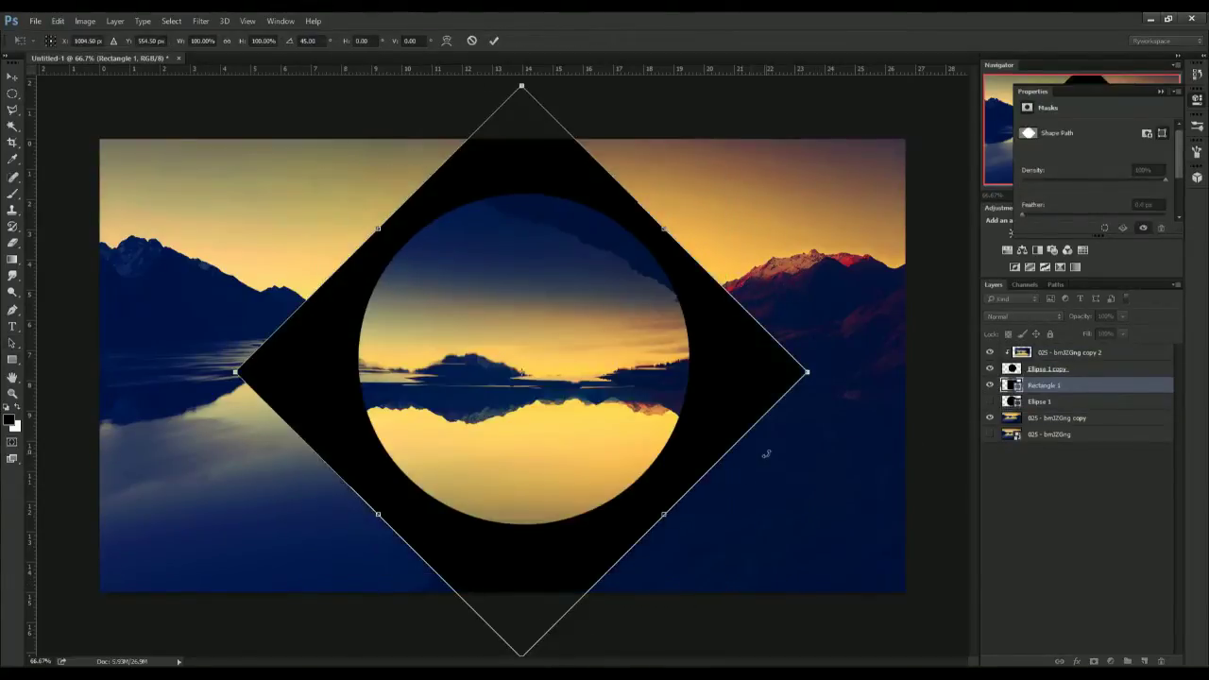
key(Return)
key(Return)
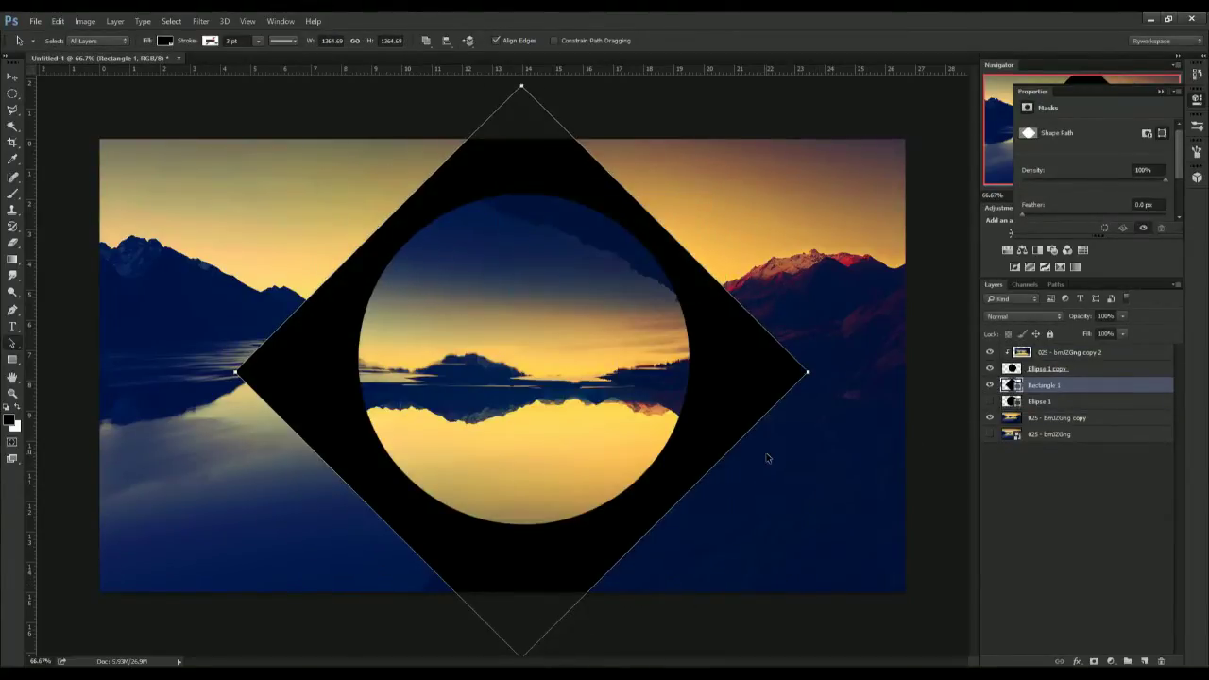
click(766, 459)
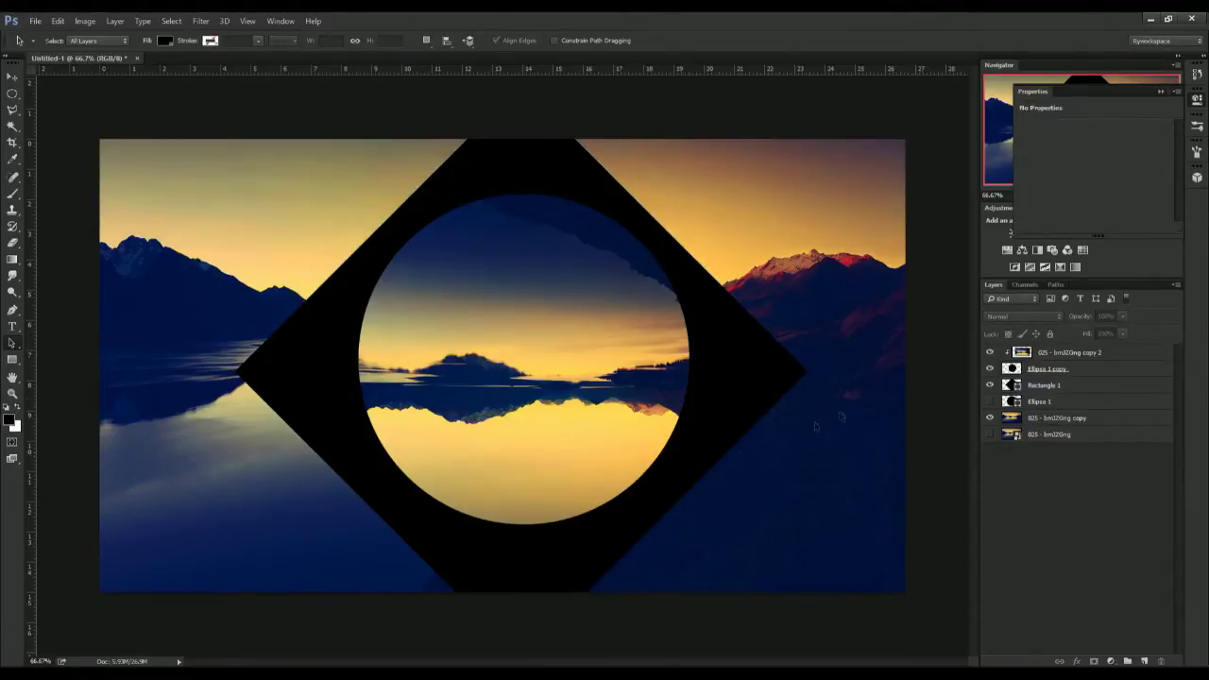
click(1056, 387)
key(ctrl+t)
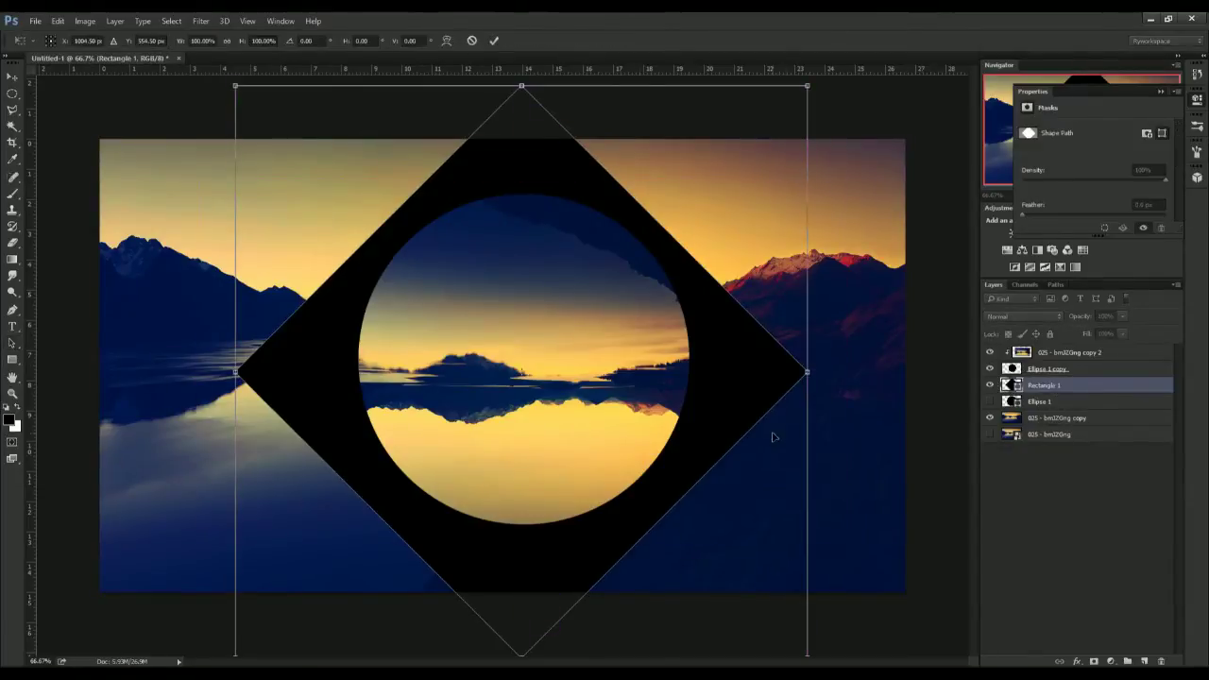
key(Return)
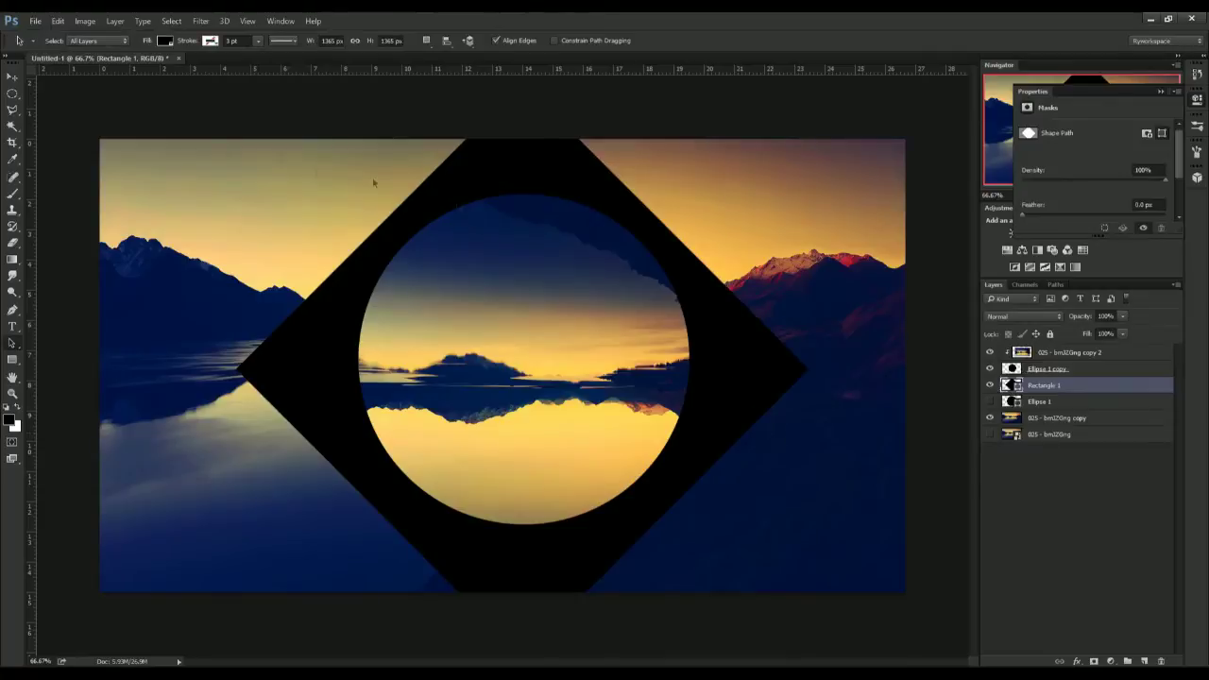
Make a rasterized copy of the diamond and duplicate the landscape copy just below Ellipse 1 copy.
key(ctrl+j)
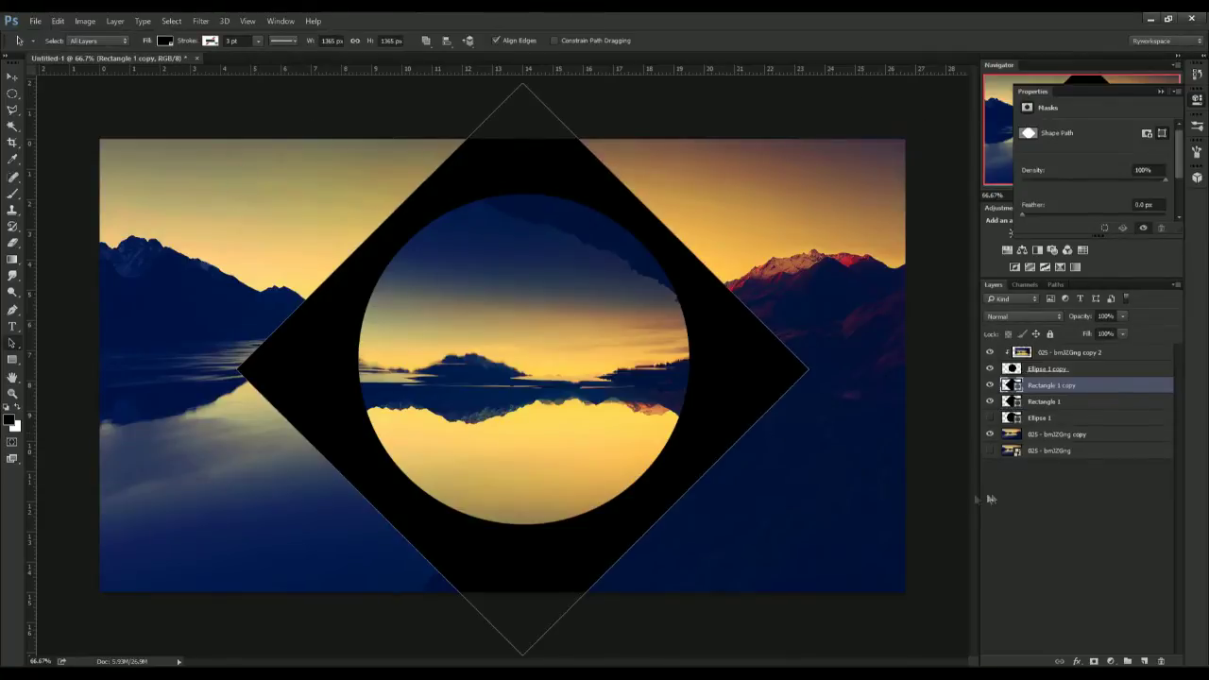
right_click(1050, 387)
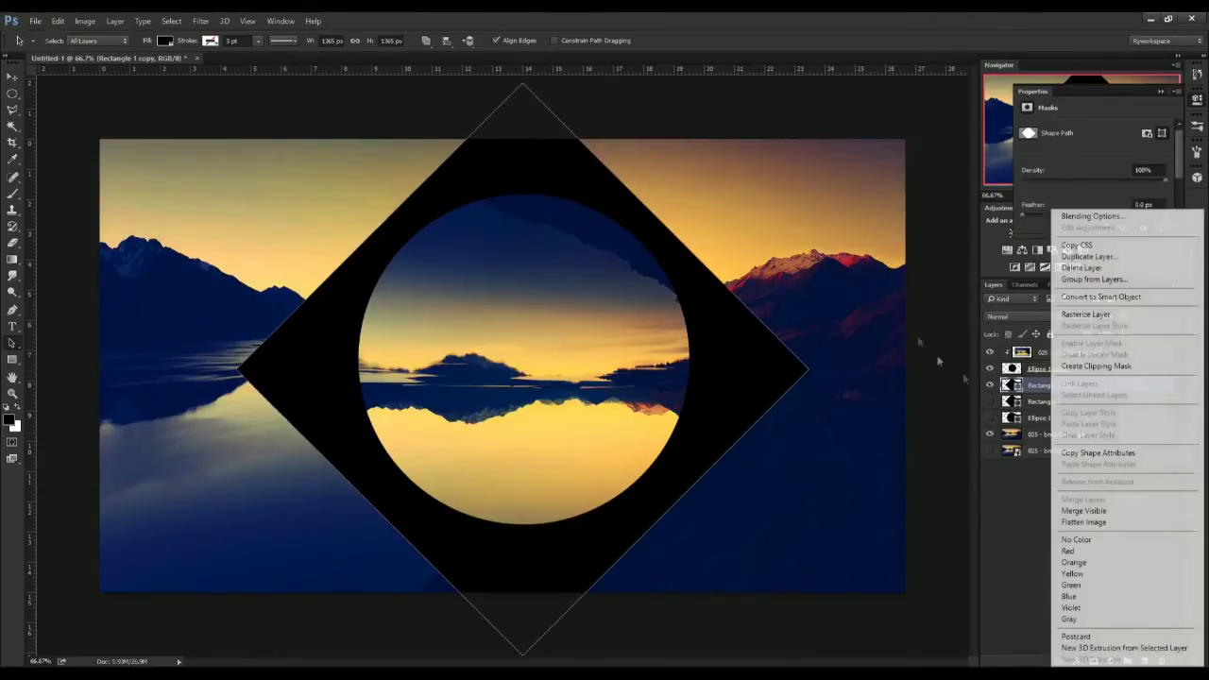
click(1117, 318)
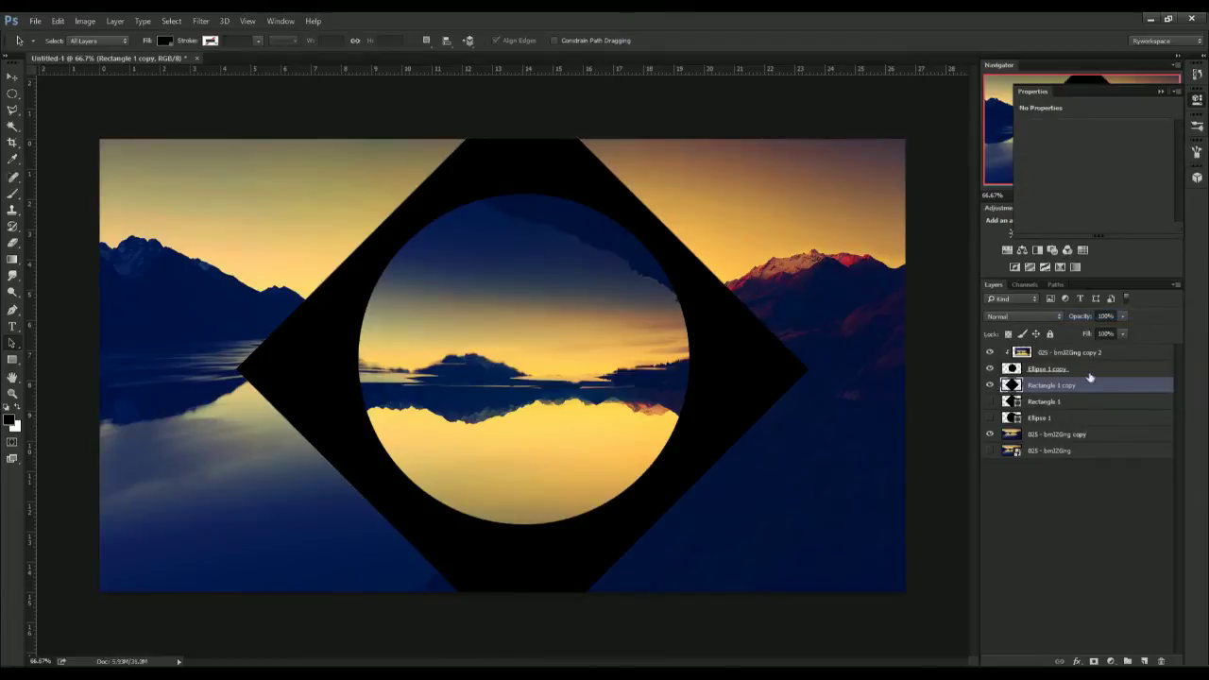
click(1058, 434)
key(ctrl+j)
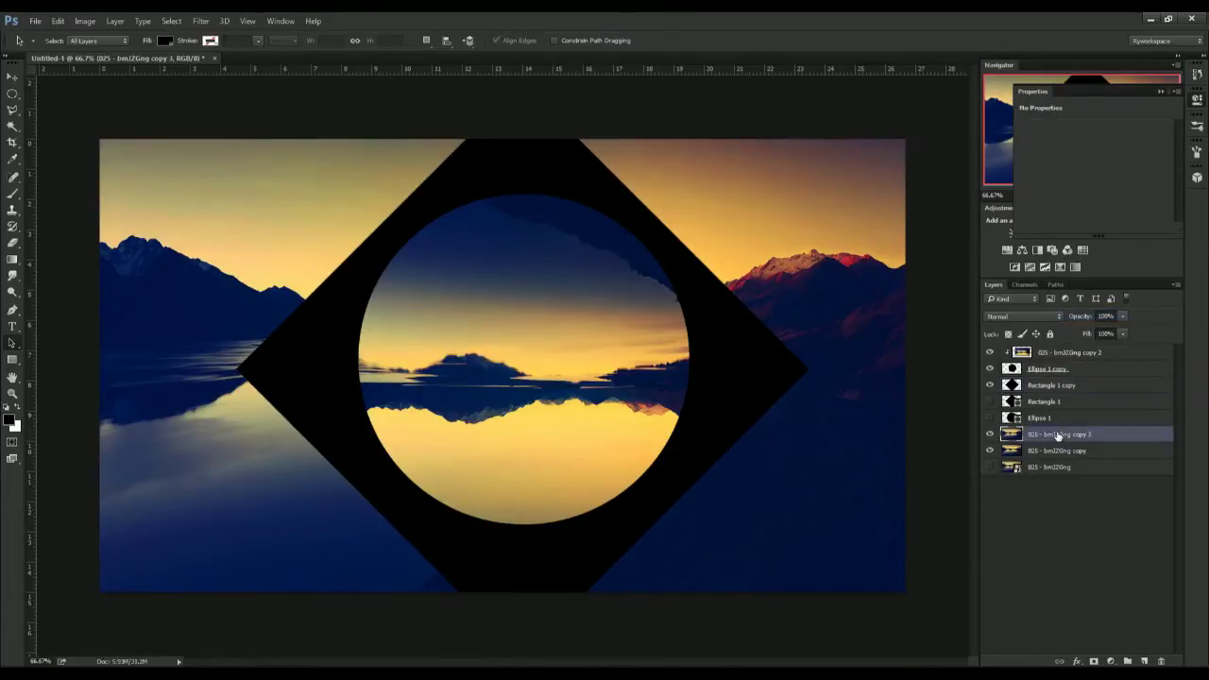
drag(1058, 435, 1111, 376)
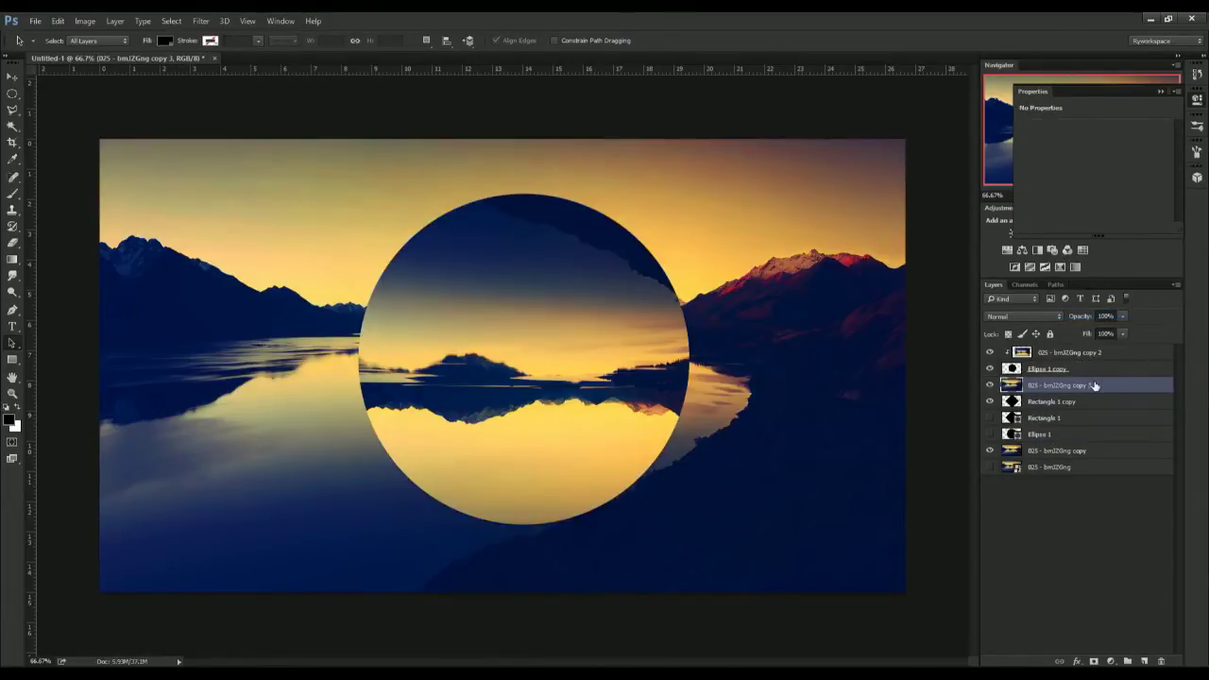
Flip the new landscape copy horizontally and clip it into the diamond.
right_click(1093, 385)
click(1122, 385)
key(ctrl+t)
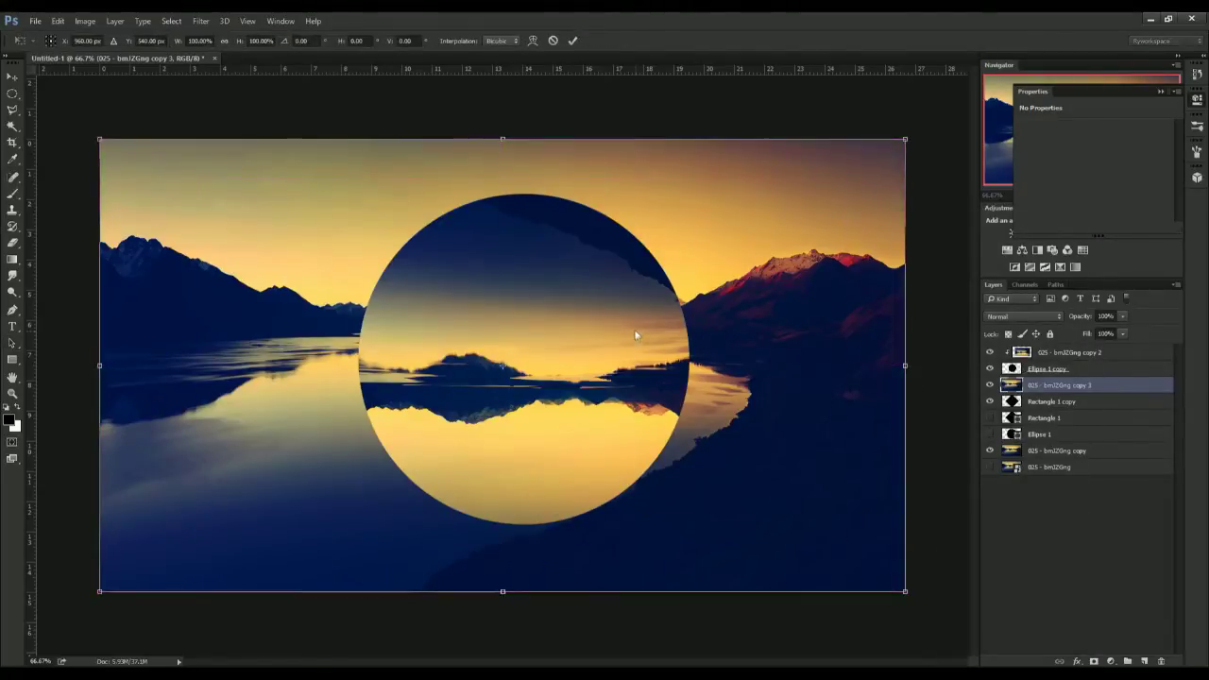
right_click(636, 335)
click(675, 492)
key(Return)
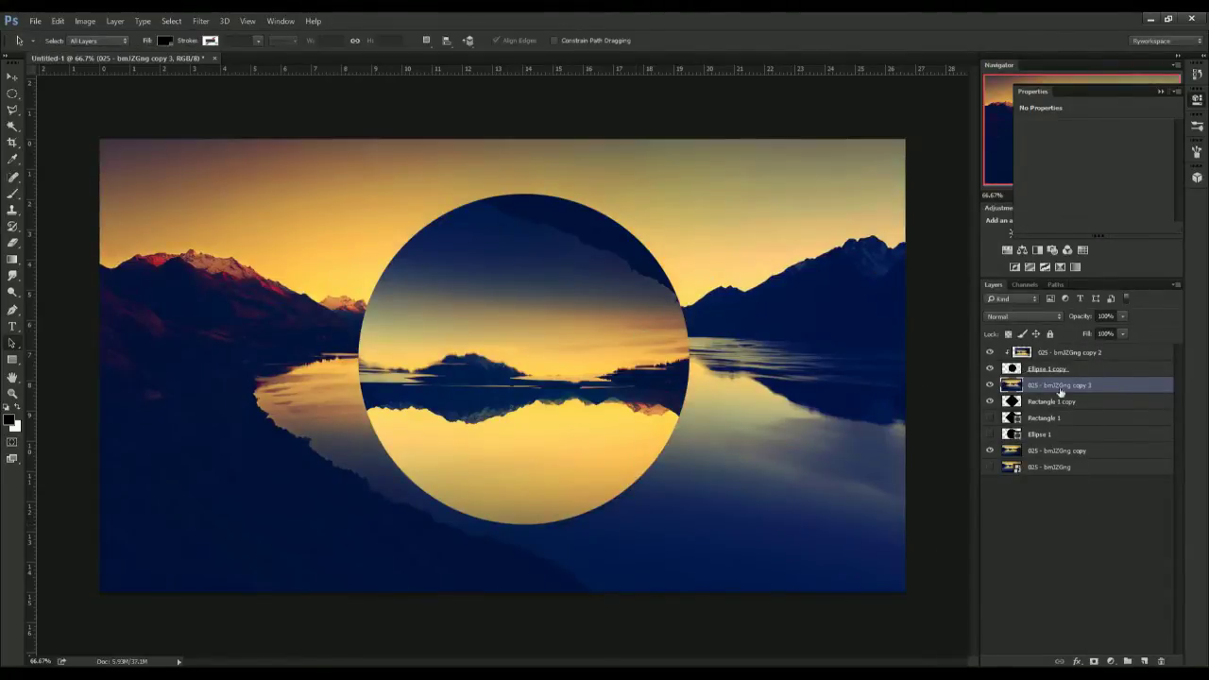
right_click(1059, 391)
click(1003, 380)
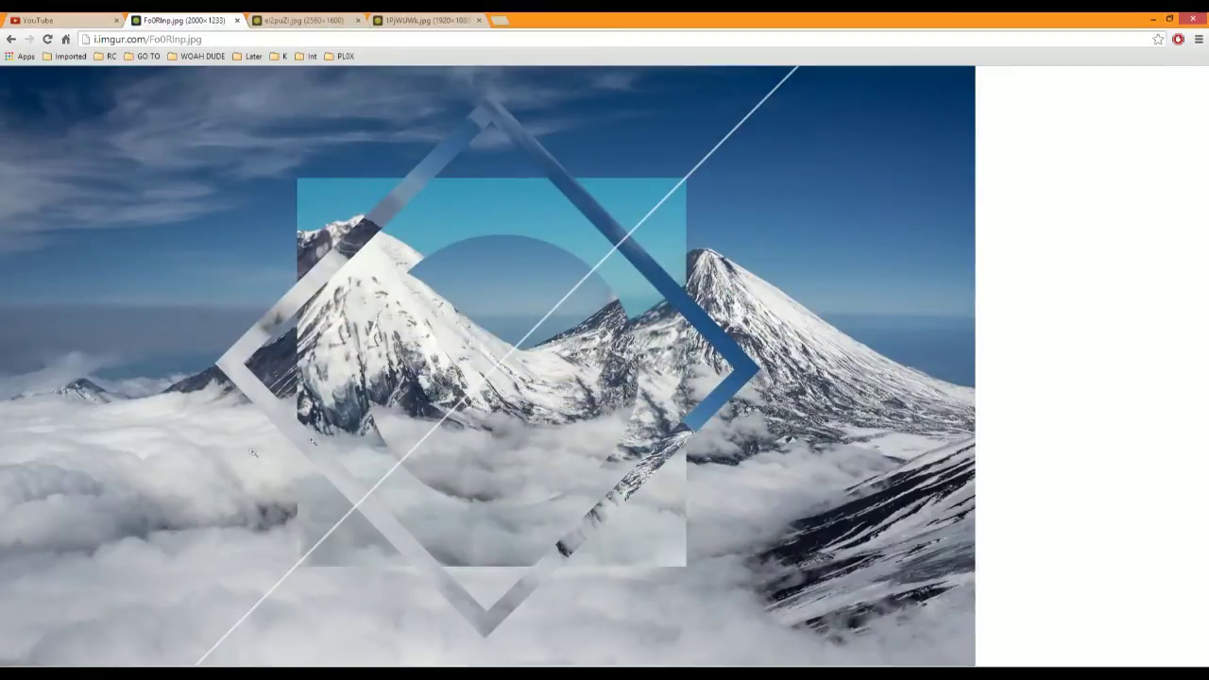
click(425, 19)
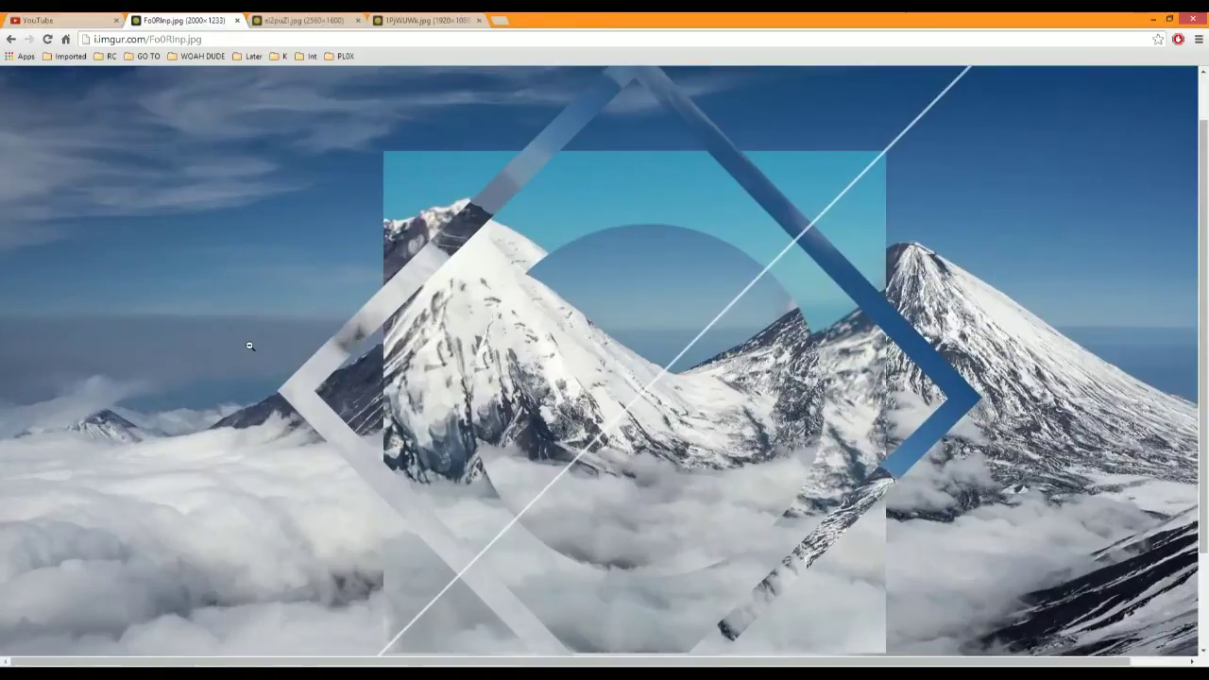
click(283, 18)
click(477, 19)
click(327, 331)
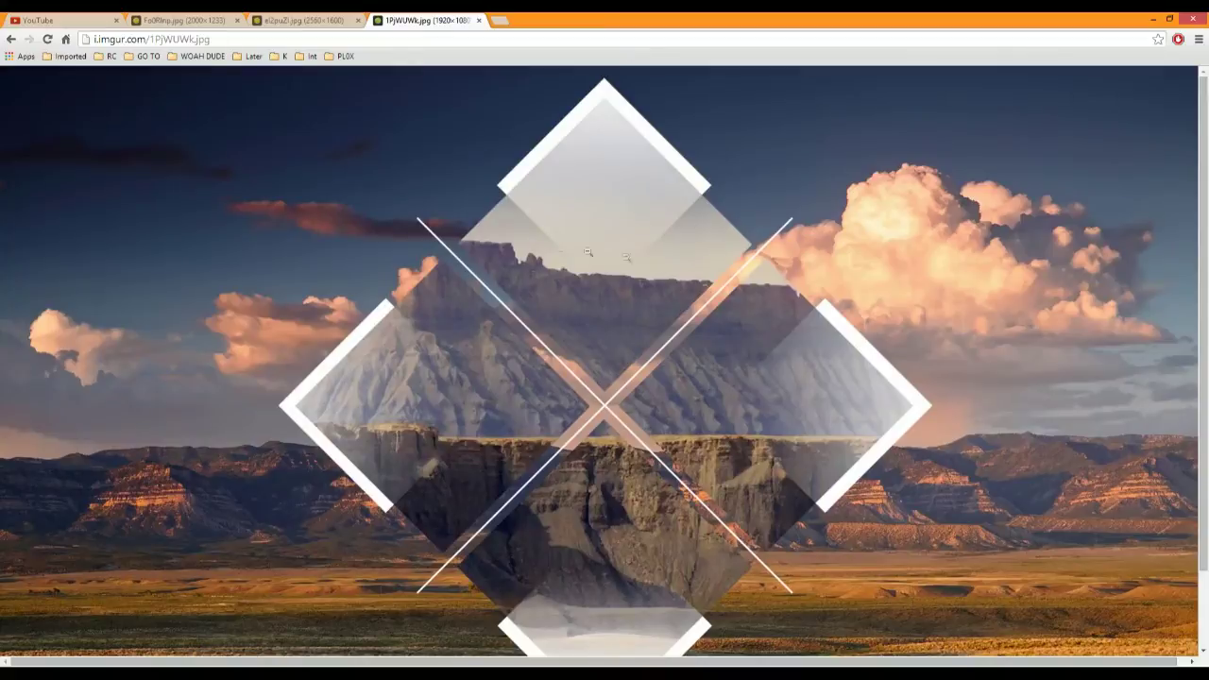
click(891, 435)
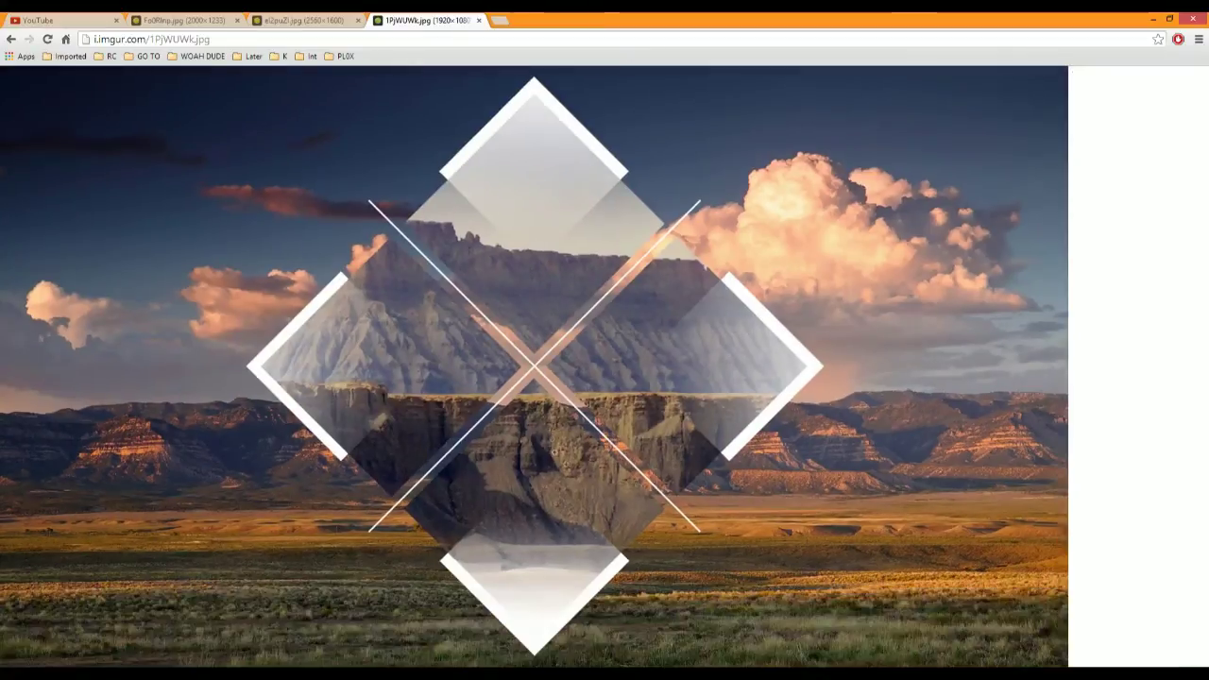
click(208, 18)
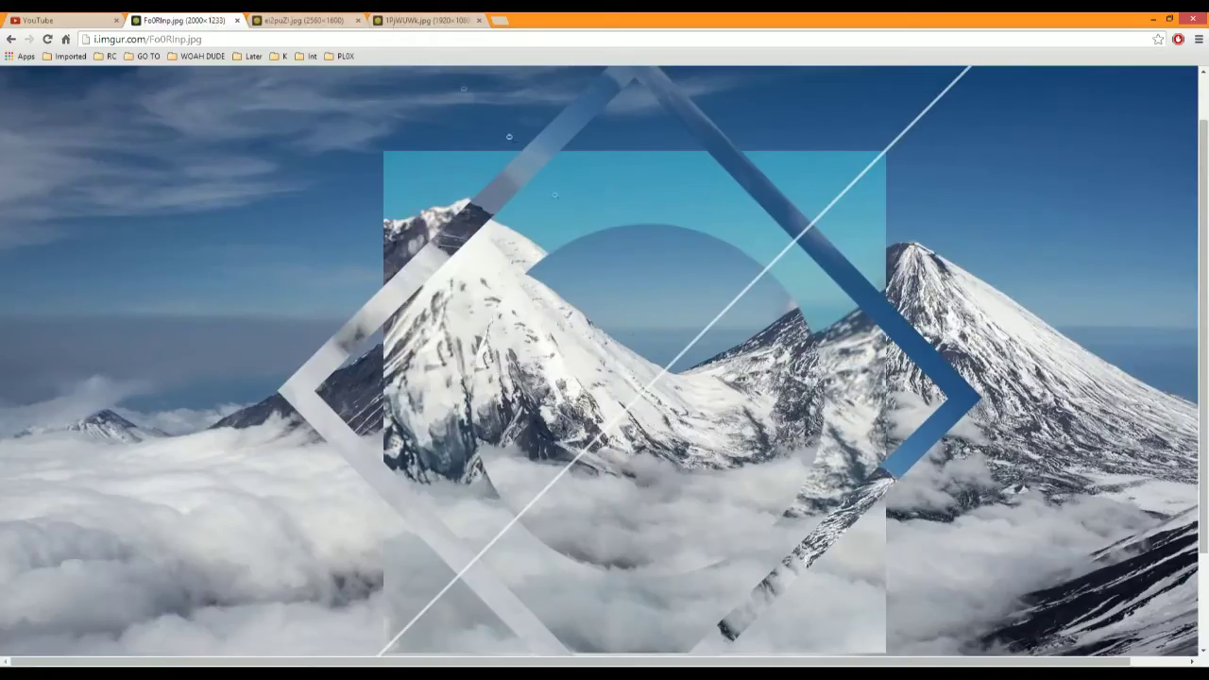
click(649, 403)
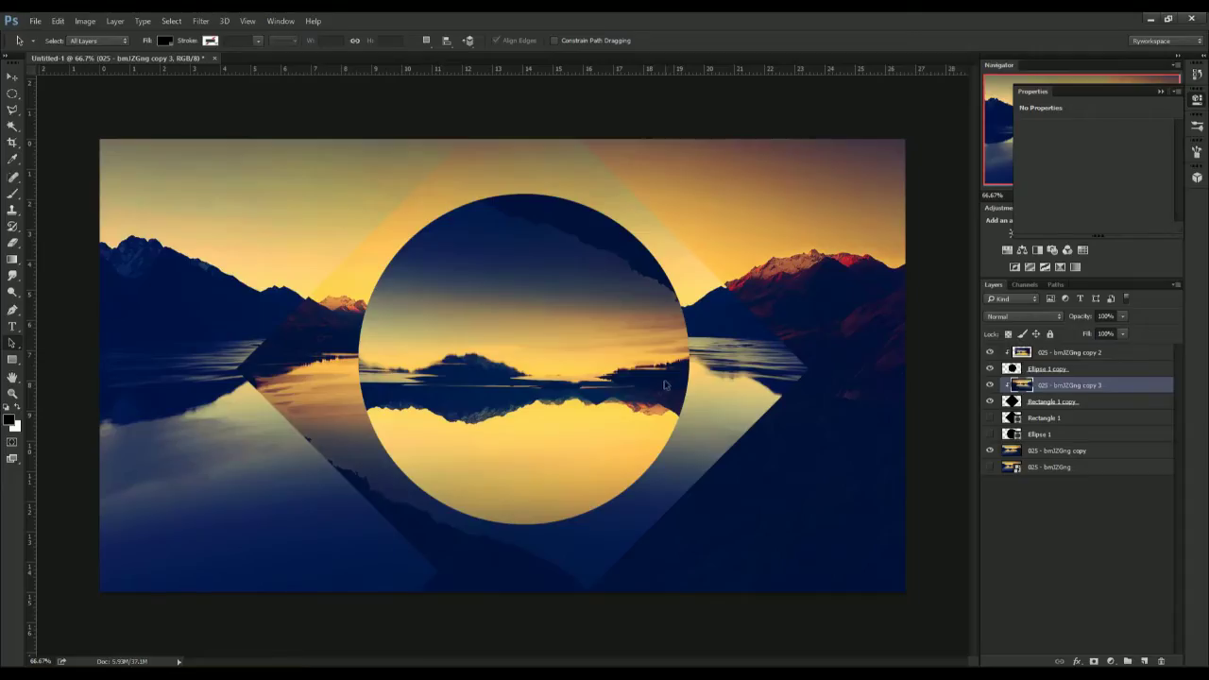
Flip the diamond's lake photo copy vertically, trying a 90° counter-clockwise rotation, and commit.
key(ctrl+t)
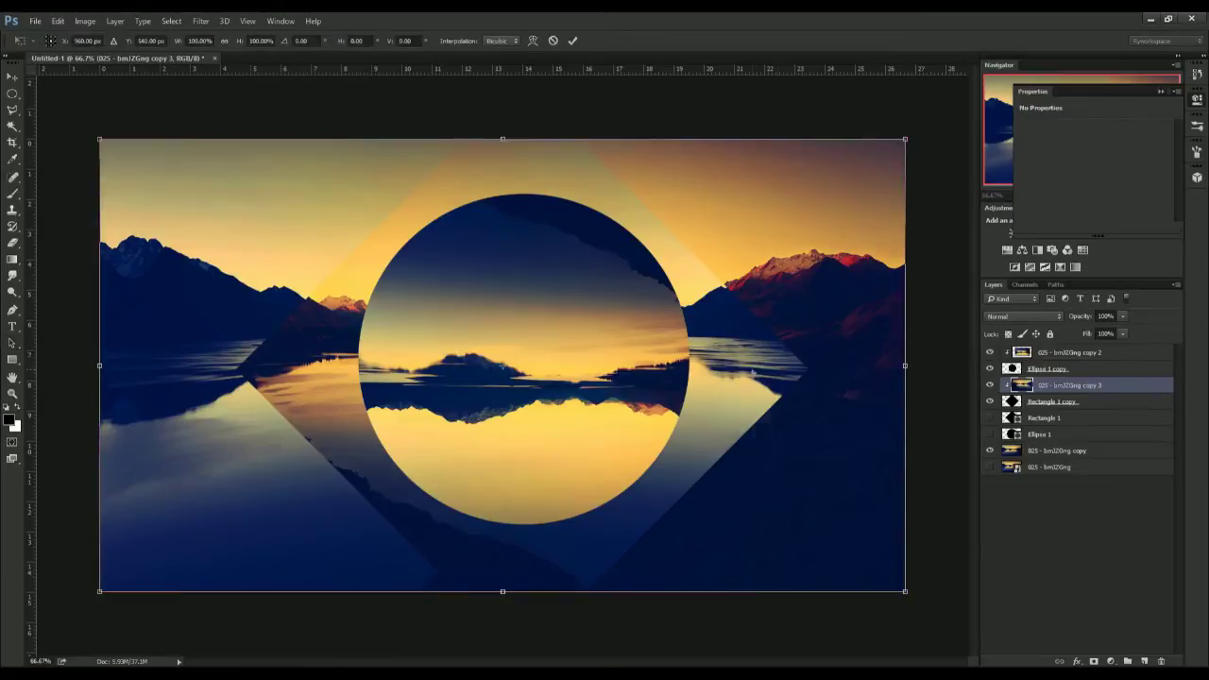
right_click(753, 371)
click(784, 542)
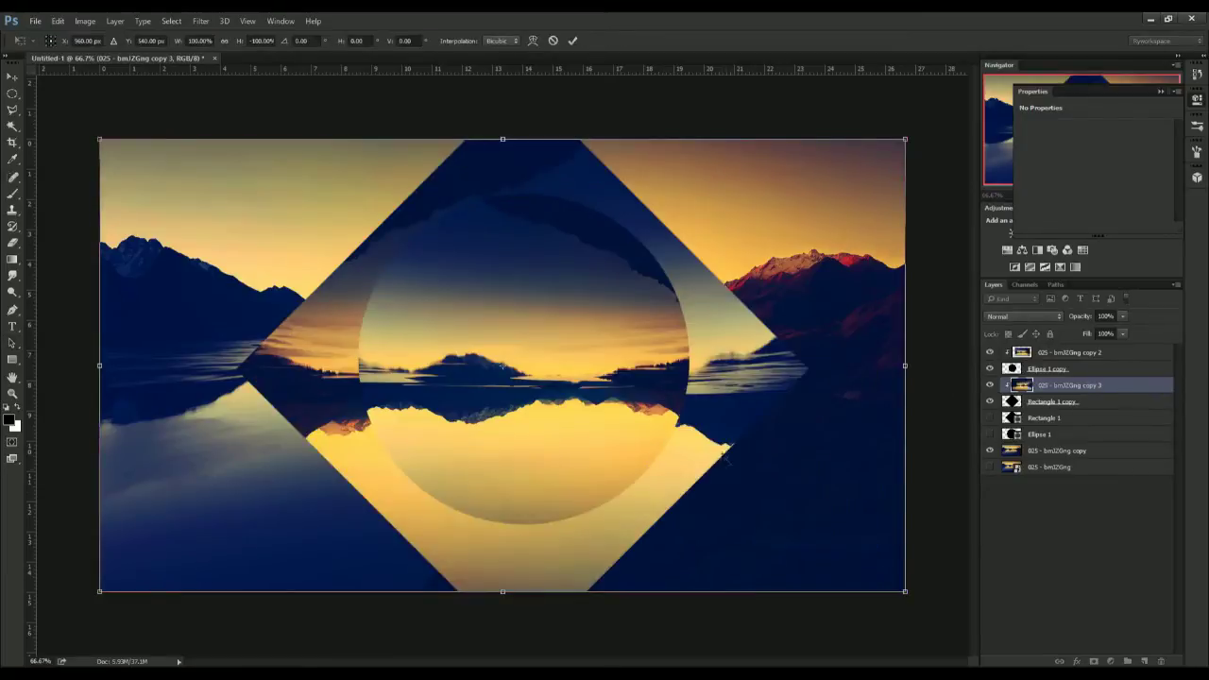
right_click(692, 443)
click(724, 589)
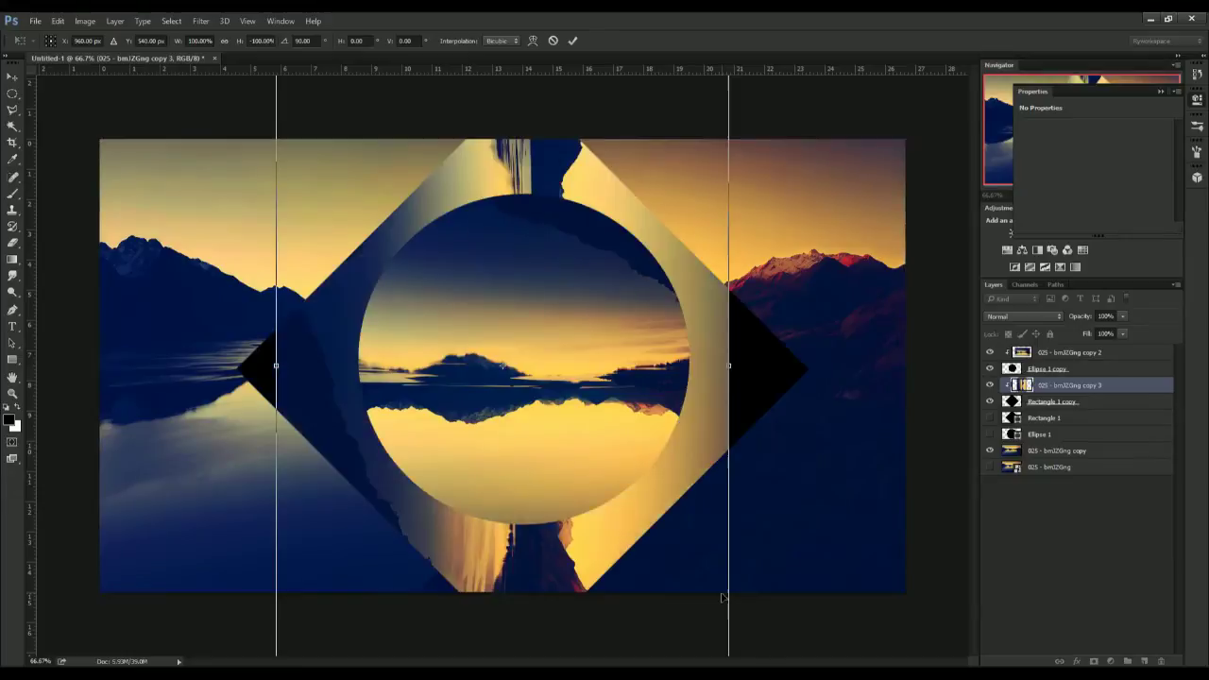
key(Return)
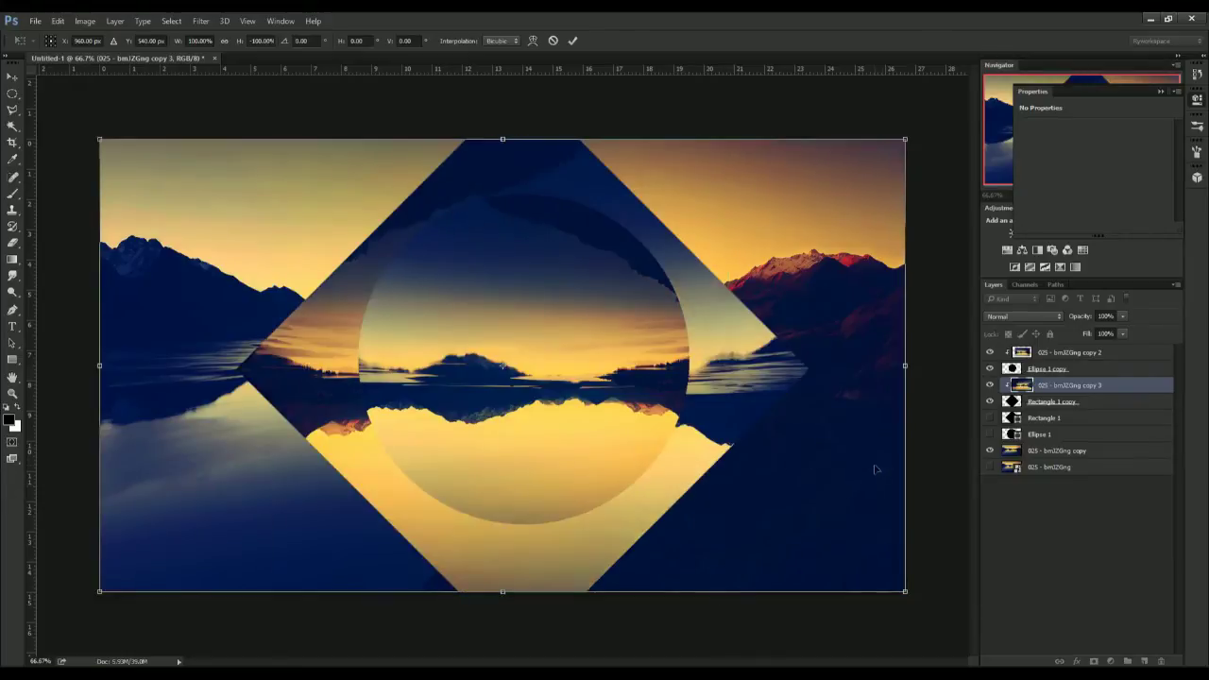
click(595, 235)
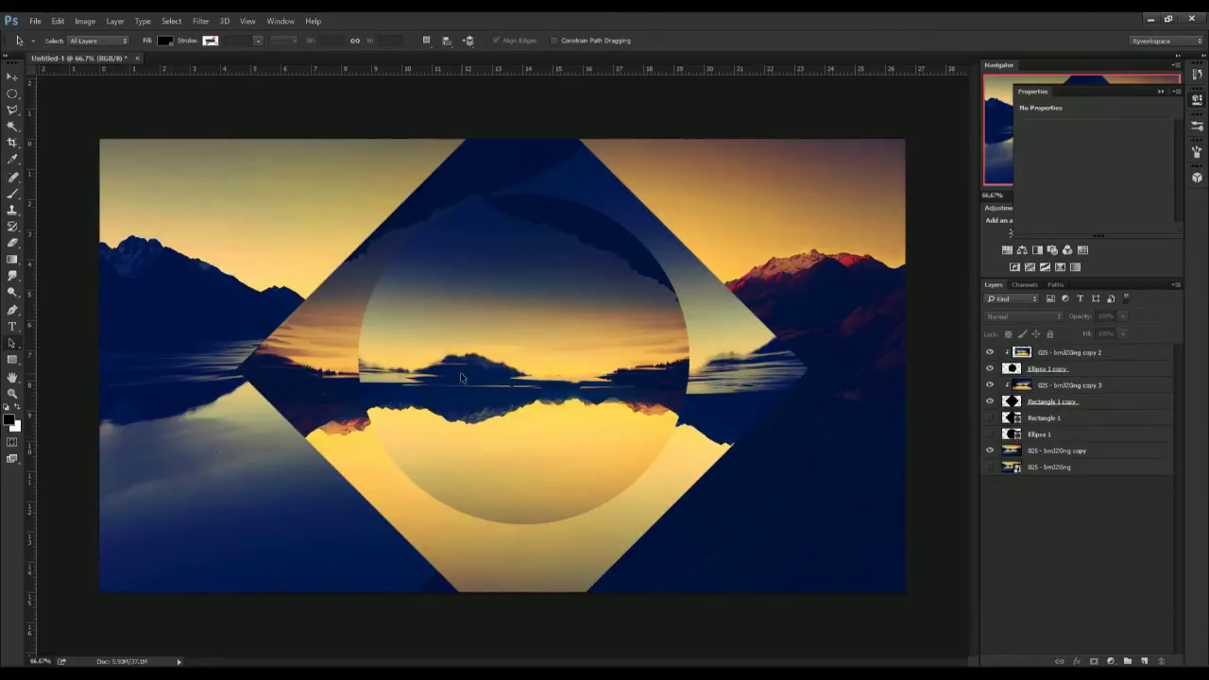
click(12, 359)
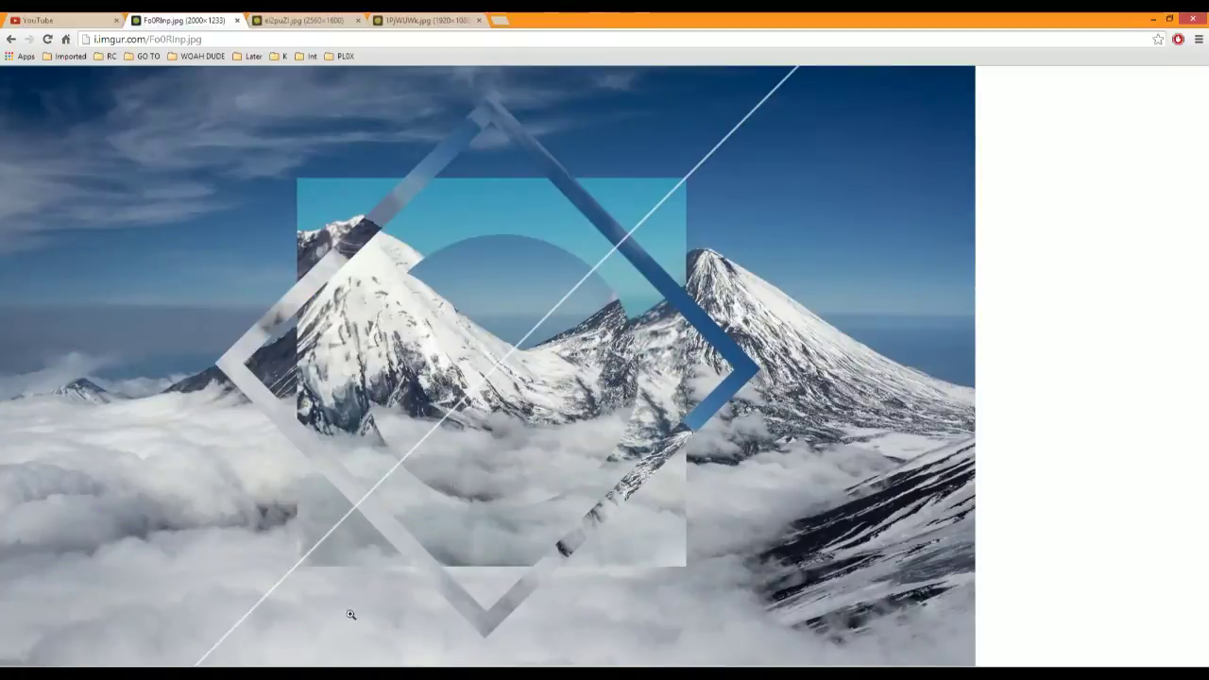
Draw a thin black horizontal bar, Rectangle 2, across the lower picture.
click(351, 614)
click(327, 612)
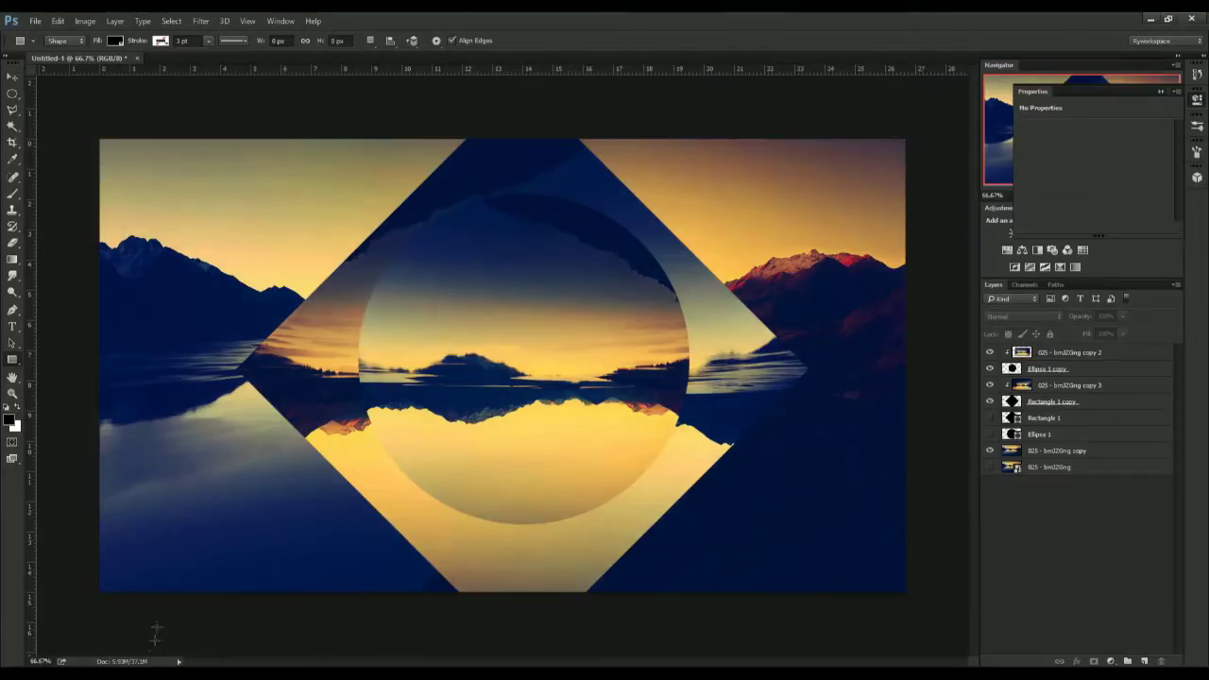
drag(155, 521, 952, 521)
key(a)
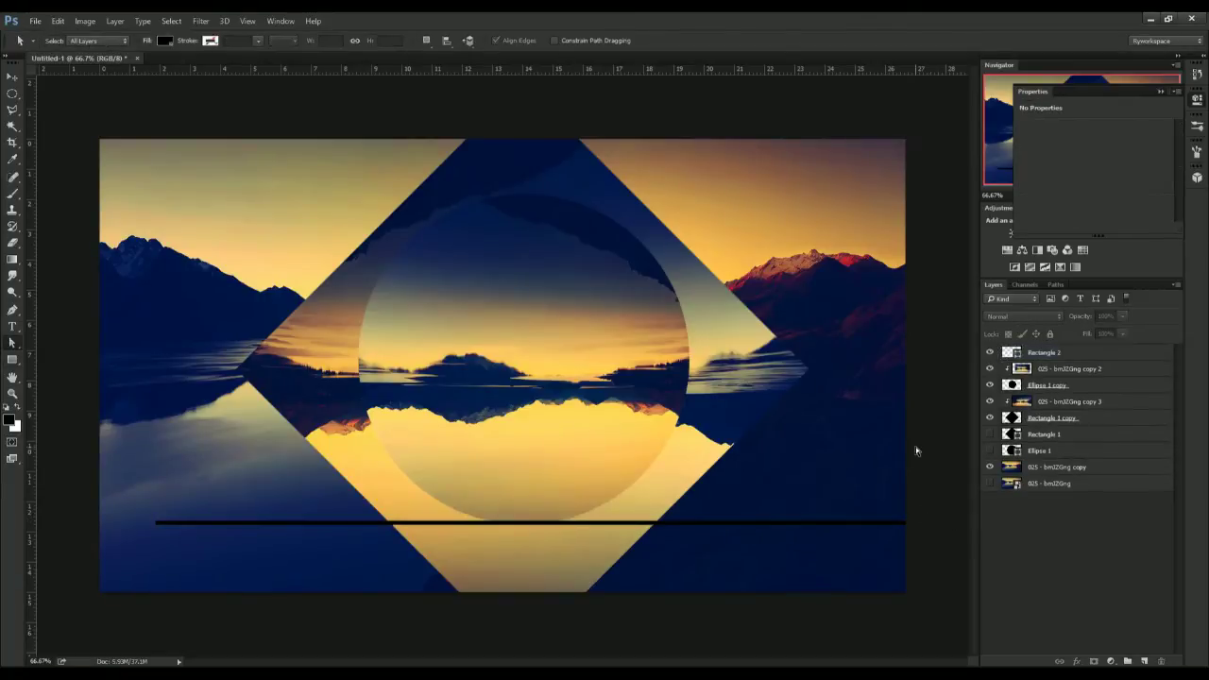
click(915, 447)
click(1046, 353)
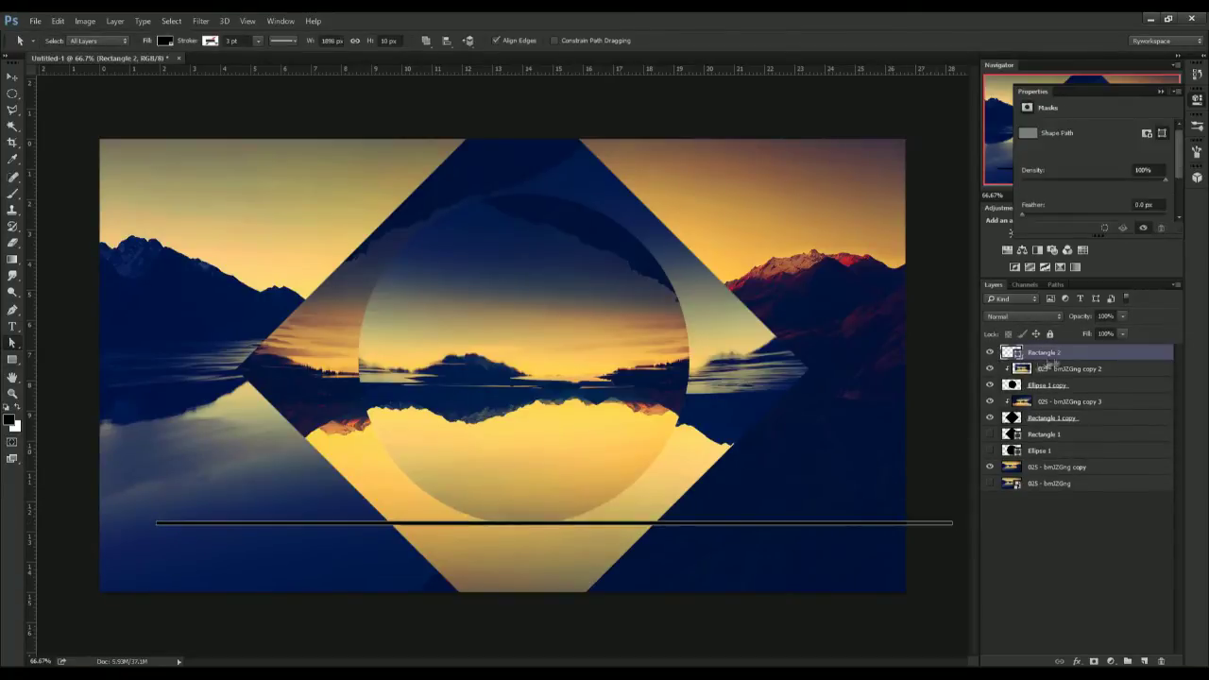
Rotate and position the bar diagonally from lower left to upper right across the composition.
key(ctrl+t)
drag(968, 538, 867, 280)
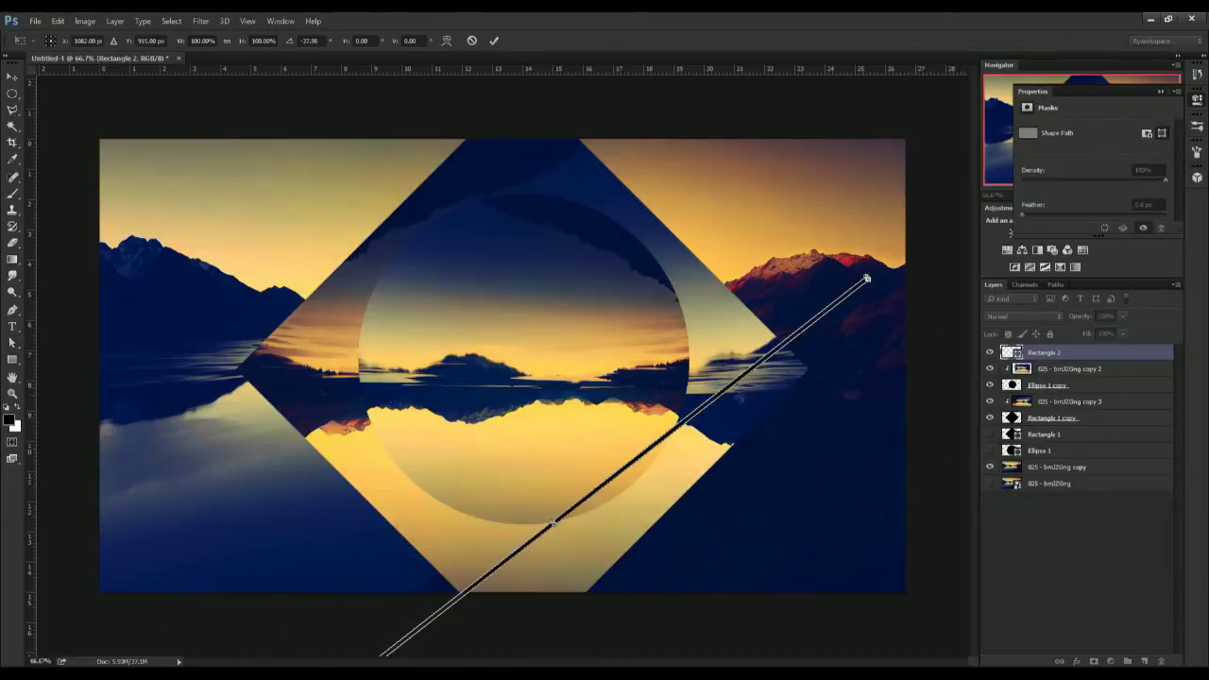
drag(703, 408, 467, 309)
drag(666, 193, 856, 75)
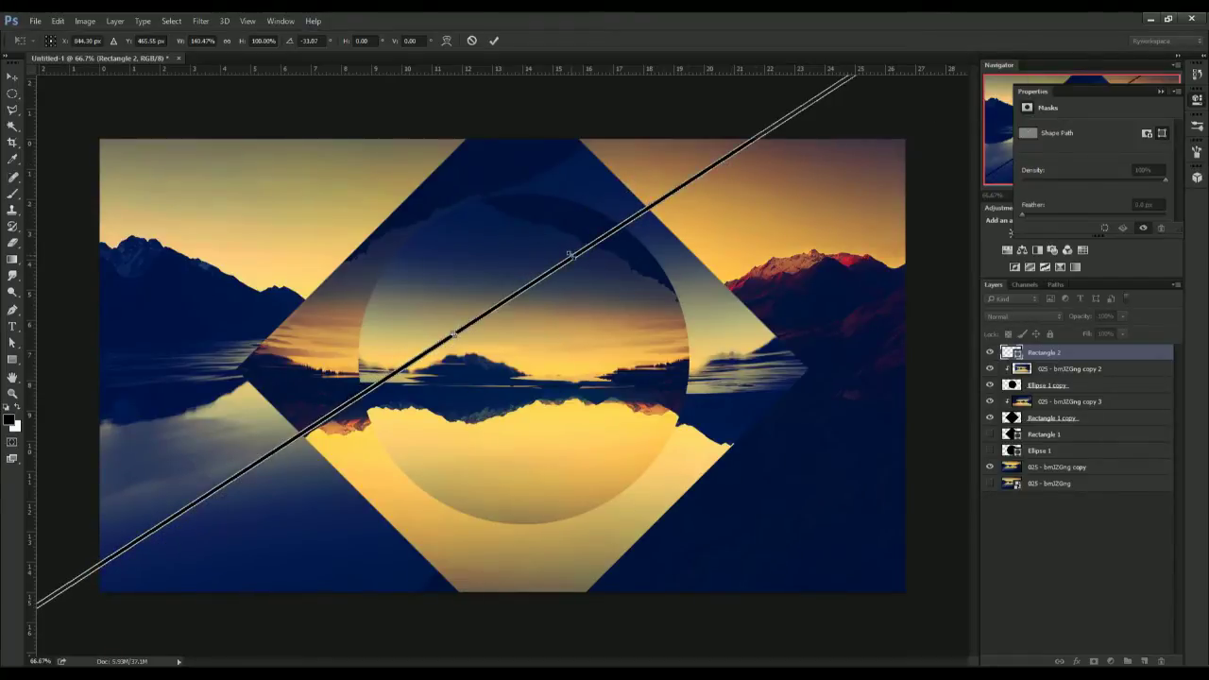
drag(572, 257, 586, 277)
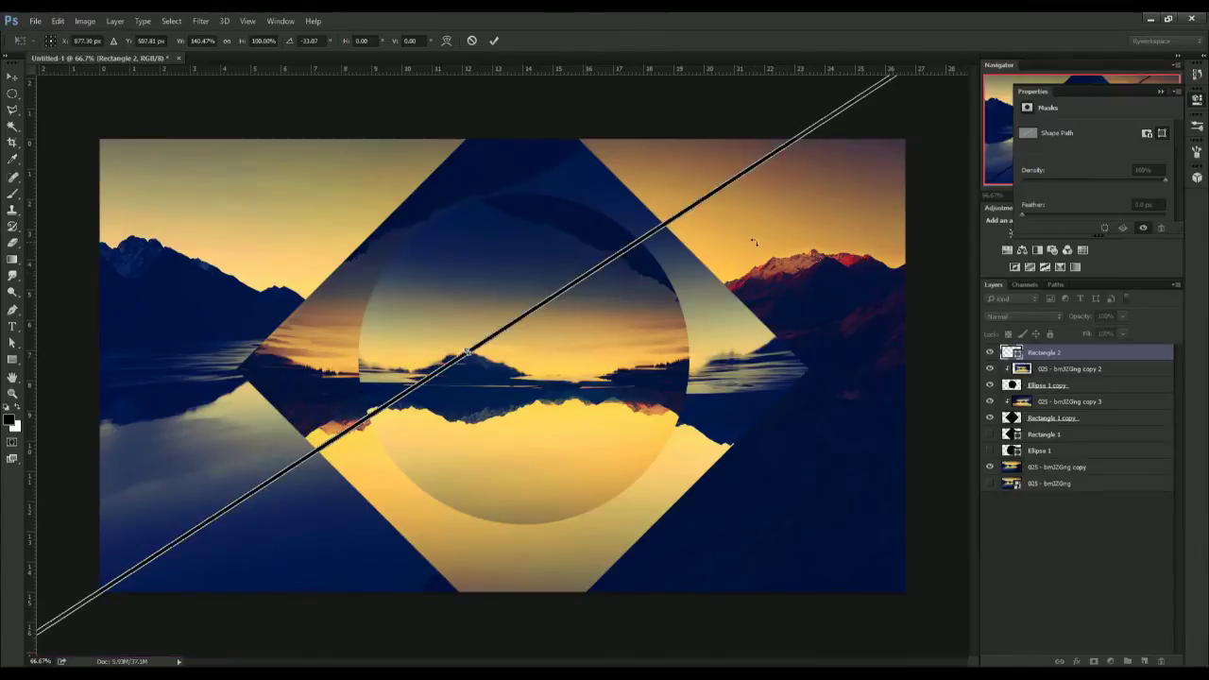
key(ctrl+minus)
key(ctrl+minus)
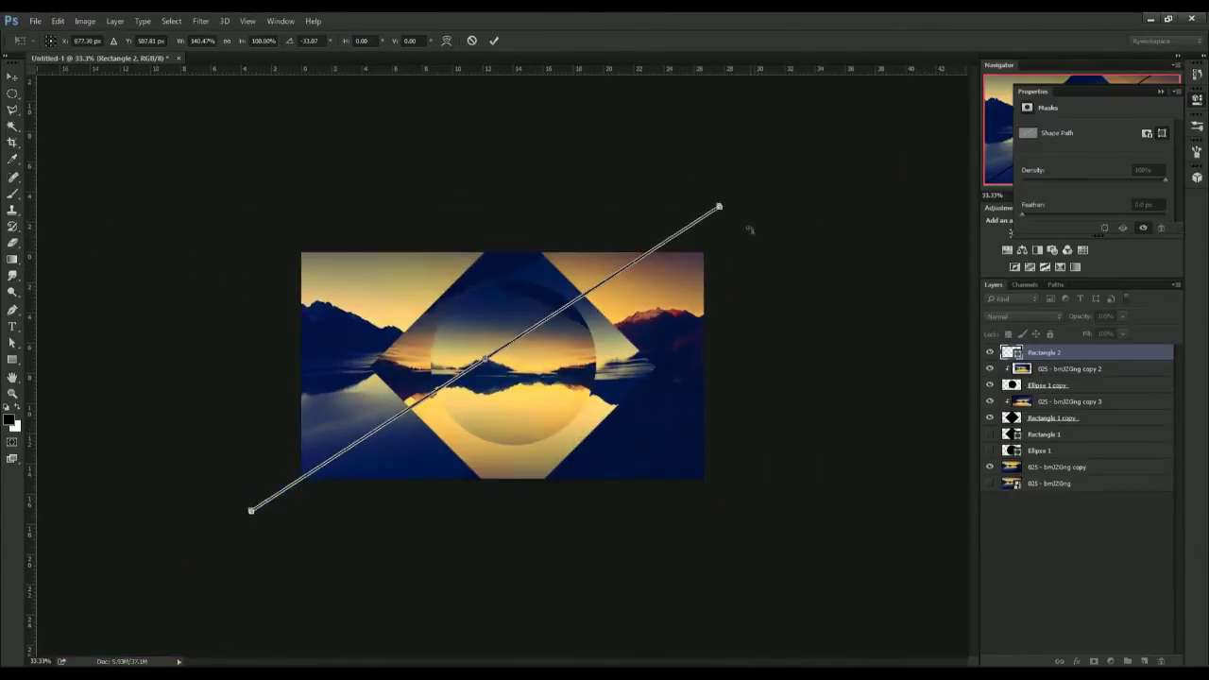
drag(751, 226, 777, 166)
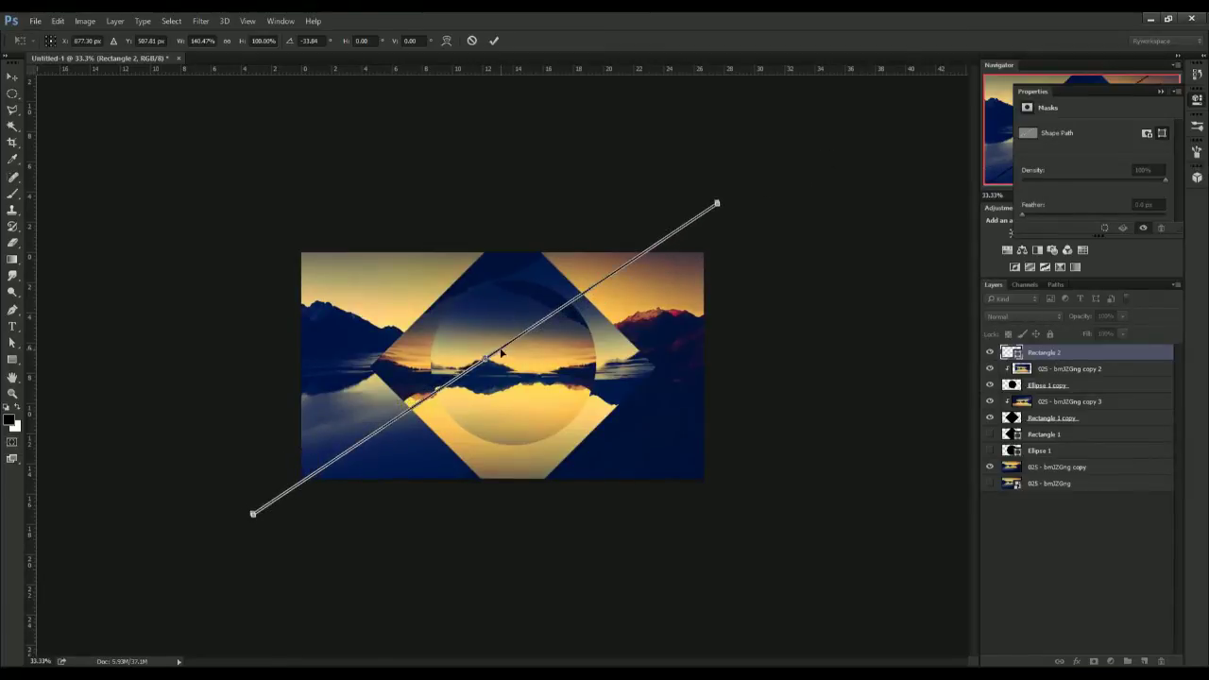
drag(501, 352, 527, 361)
key(Return)
key(Return)
key(ctrl+plus)
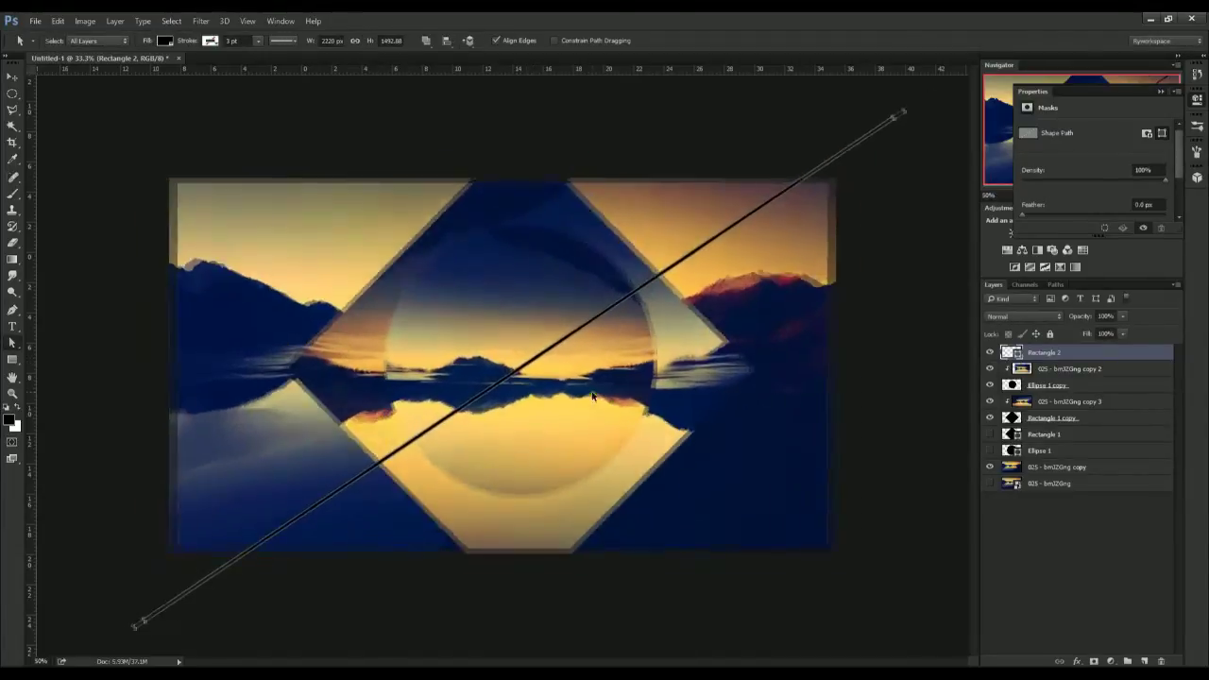
key(ctrl+plus)
click(937, 364)
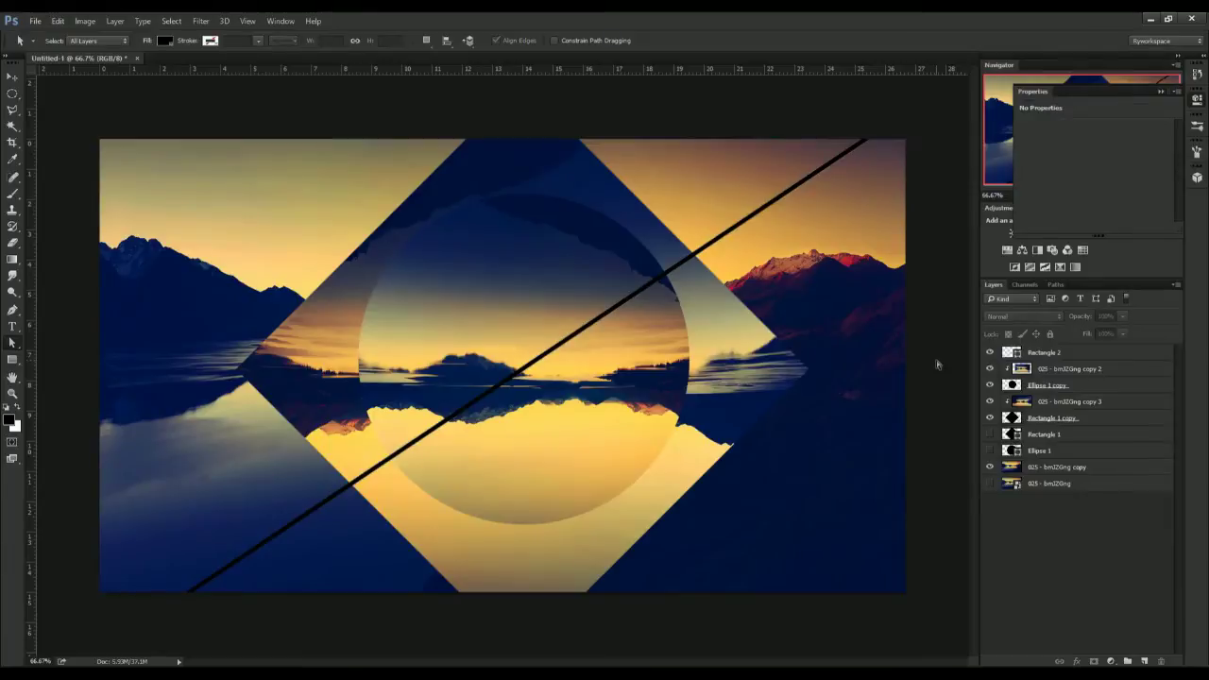
double_click(1101, 351)
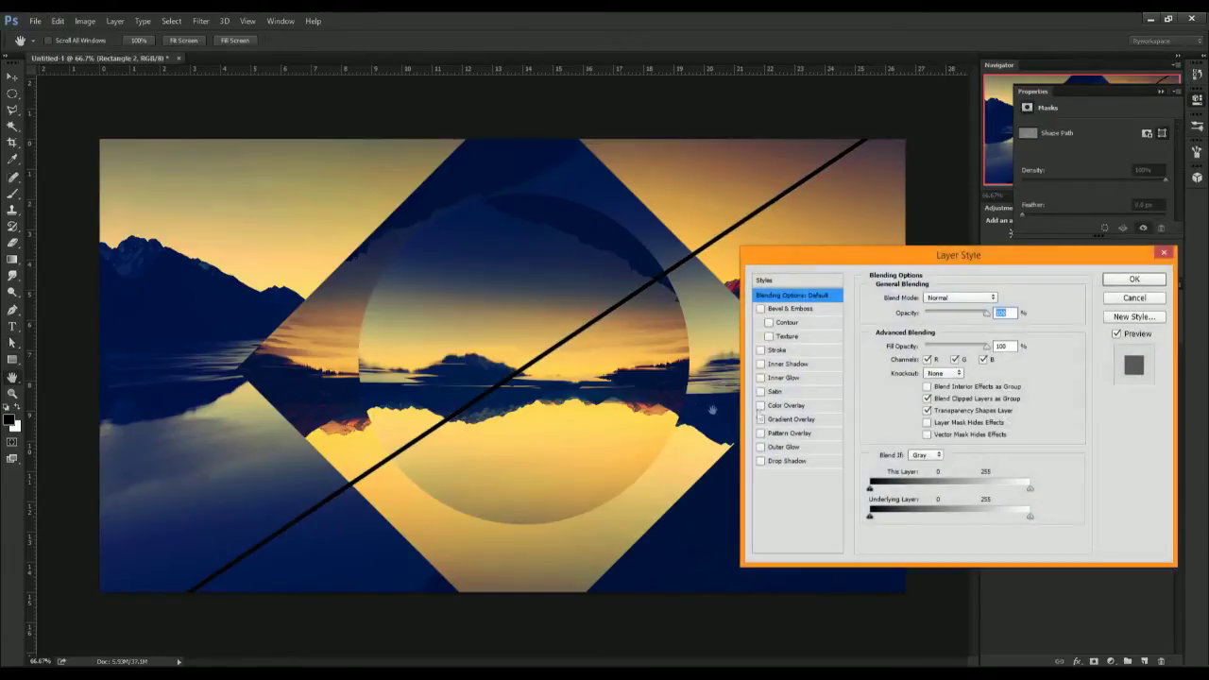
Add a white (#ffffff) Color Overlay effect to the Rectangle 2 diagonal line.
click(760, 405)
click(785, 405)
click(999, 298)
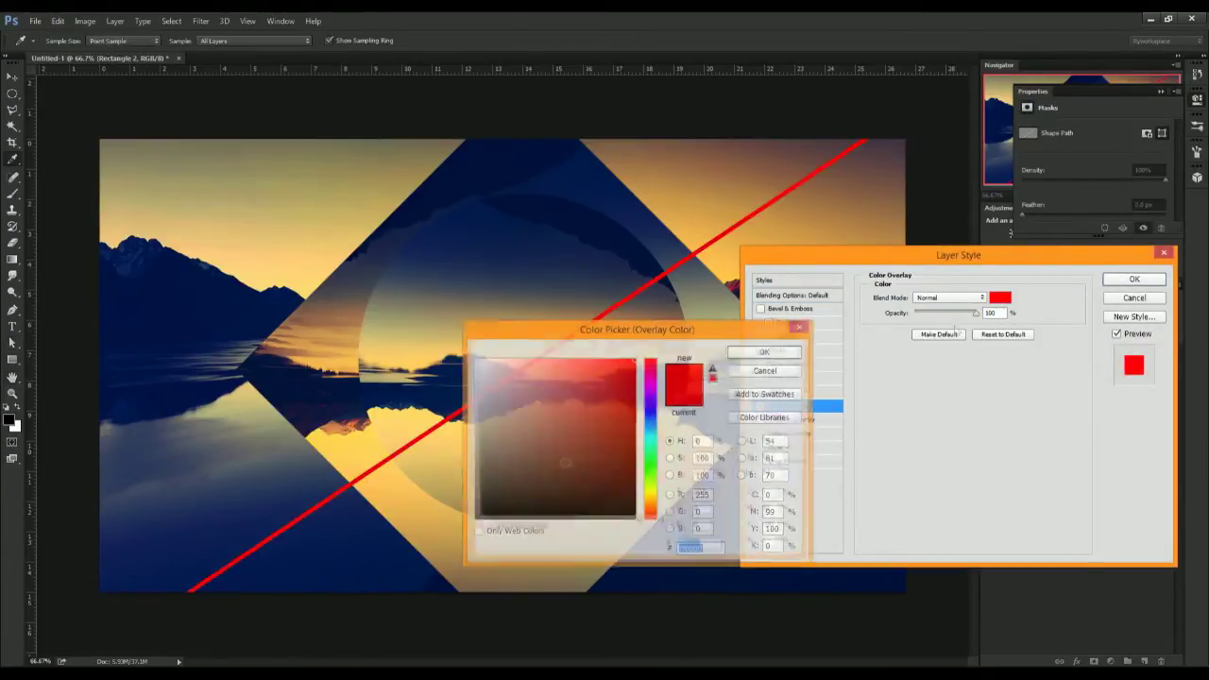
text(ffffff)
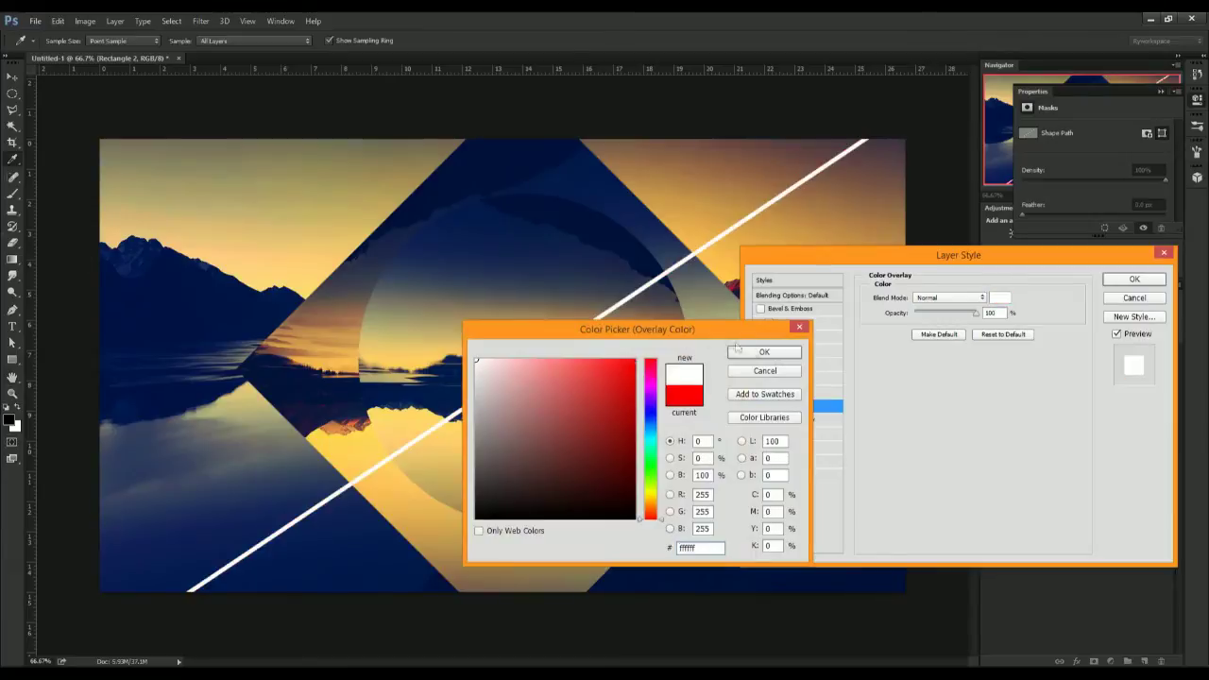
click(741, 351)
click(1133, 279)
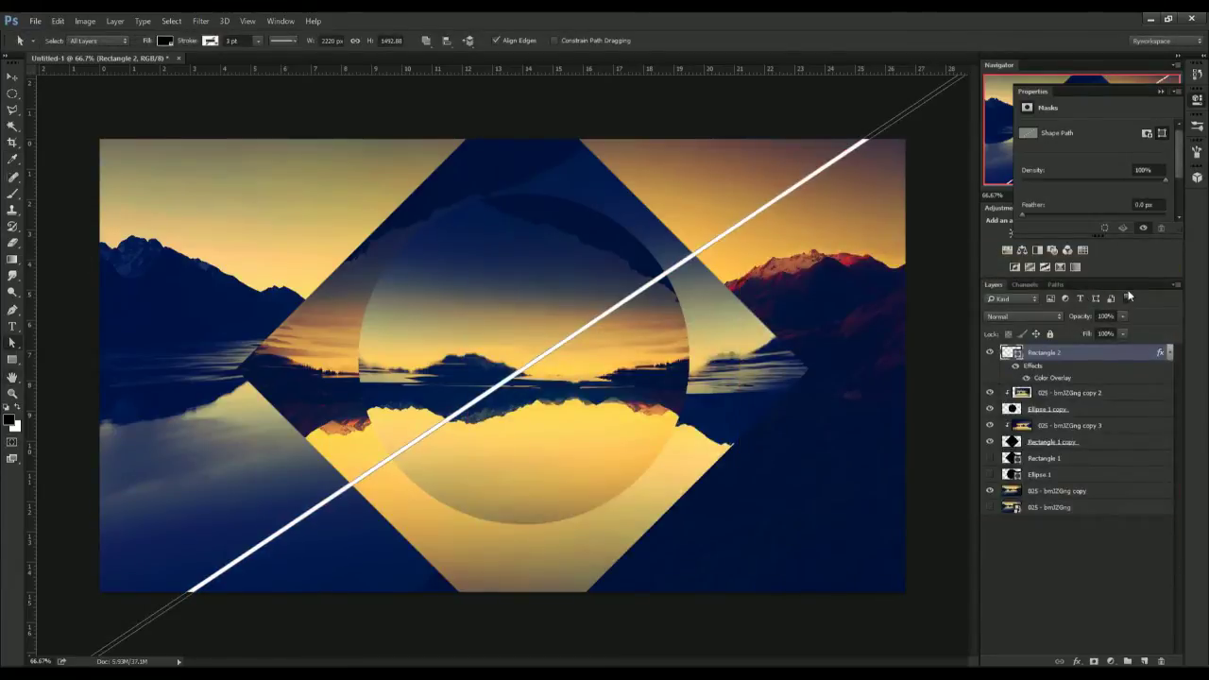
Rotate the white line to a slightly steeper angle and apply it.
key(ctrl+t)
key(ctrl+minus)
drag(796, 261, 736, 199)
key(Return)
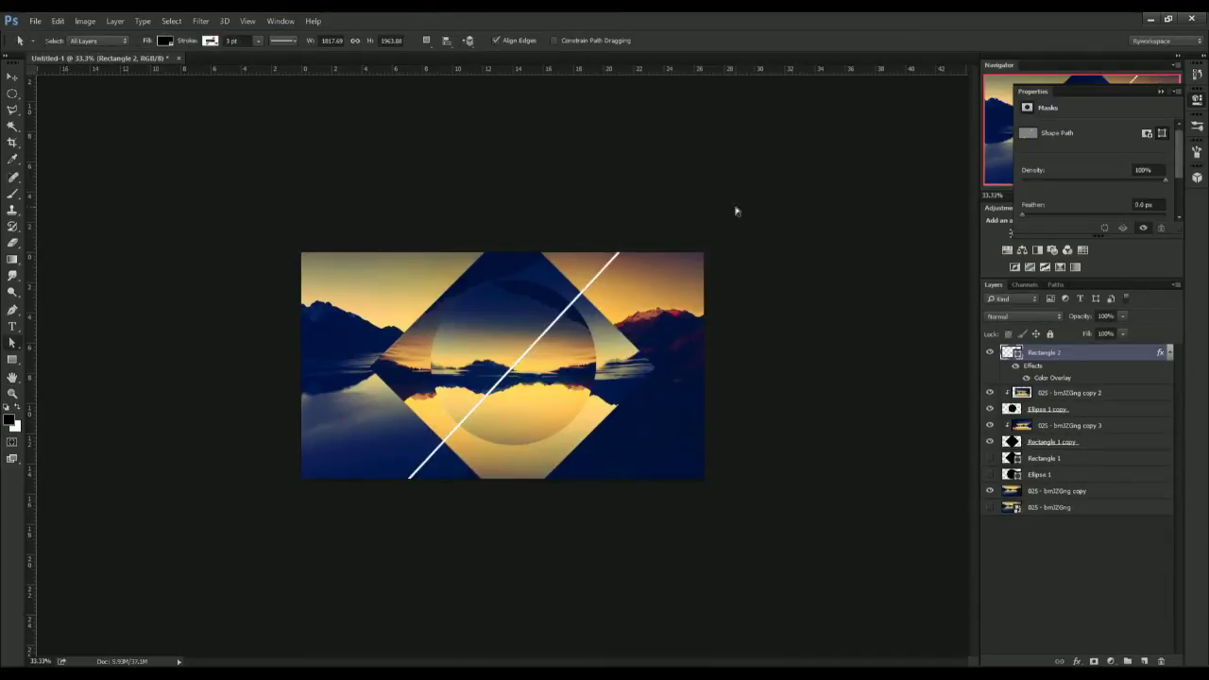
key(ctrl+plus)
Try narrowing the line horizontally, cancel the transform, and view the reference artwork at full size.
key(ctrl+t)
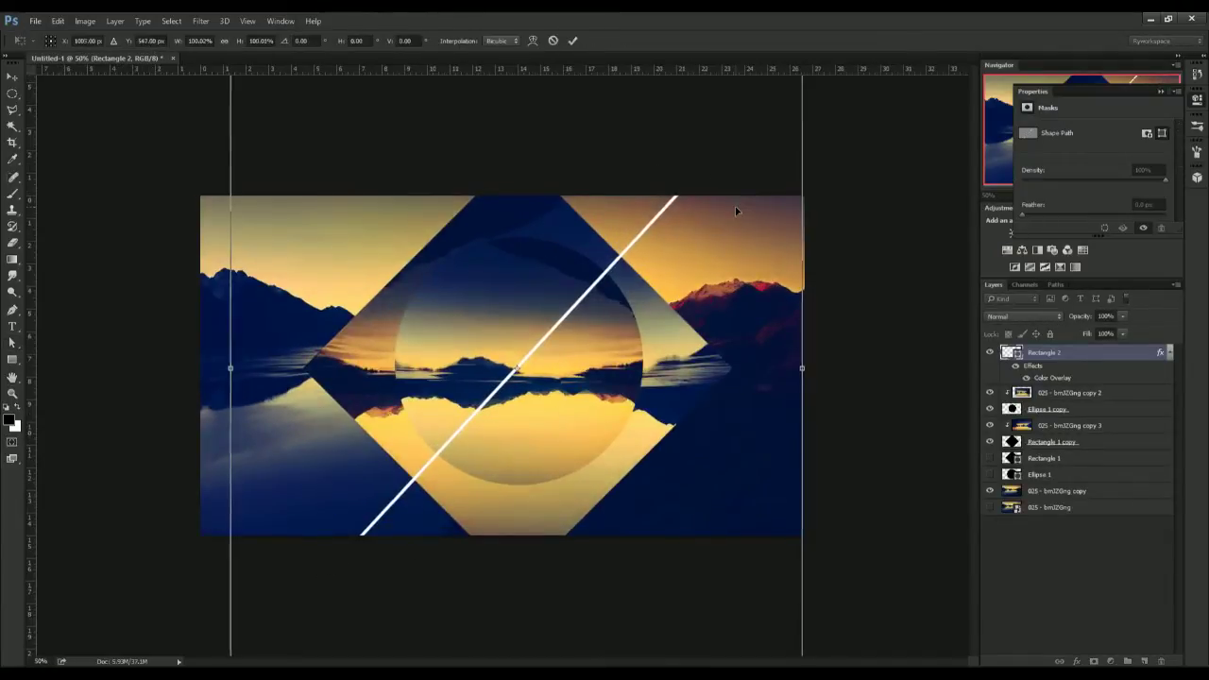
key(Escape)
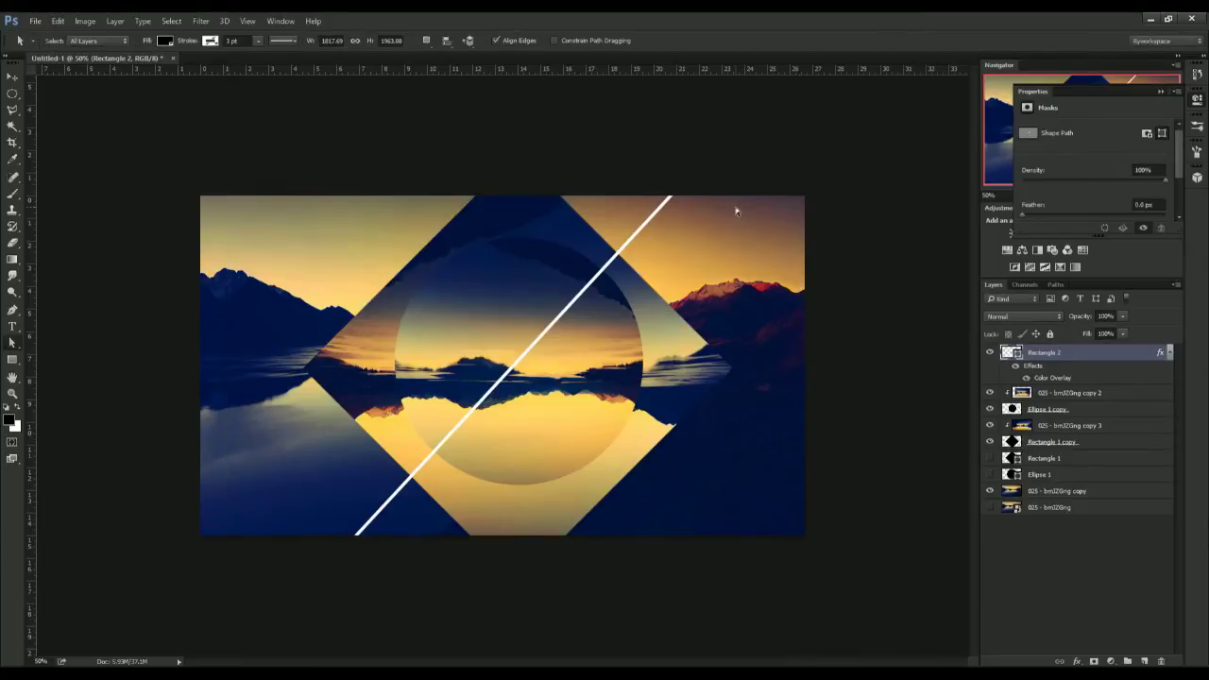
key(ctrl+z)
key(ctrl+z)
key(ctrl+t)
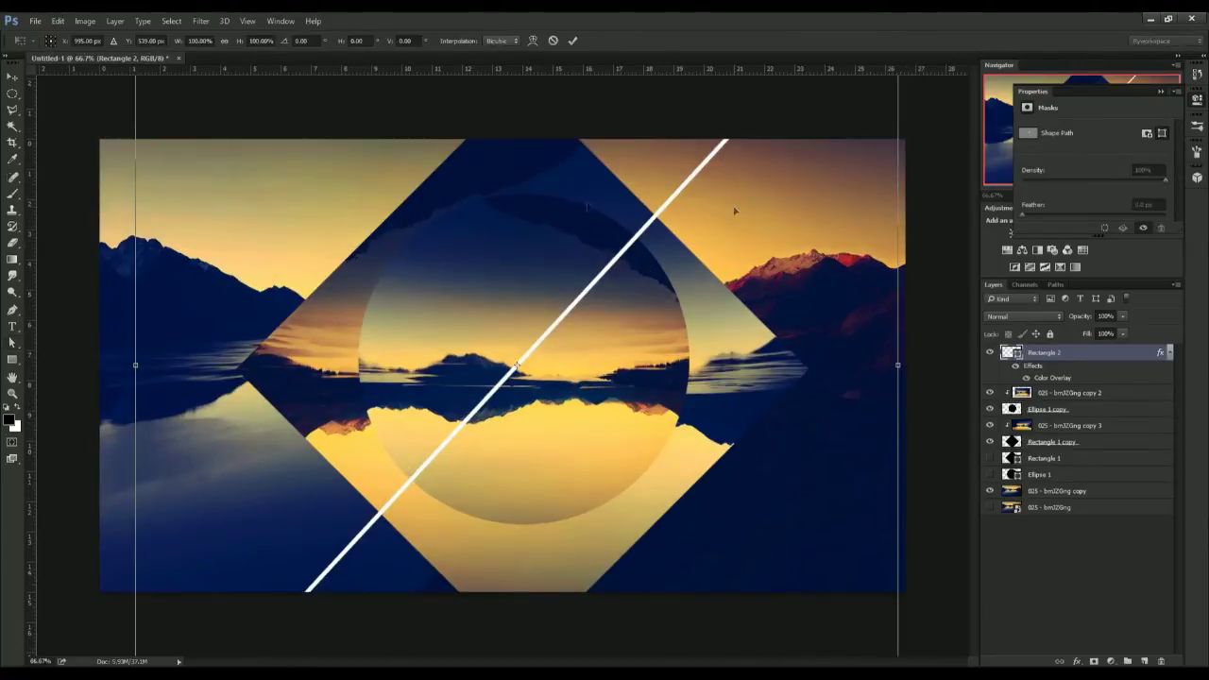
drag(902, 366, 760, 369)
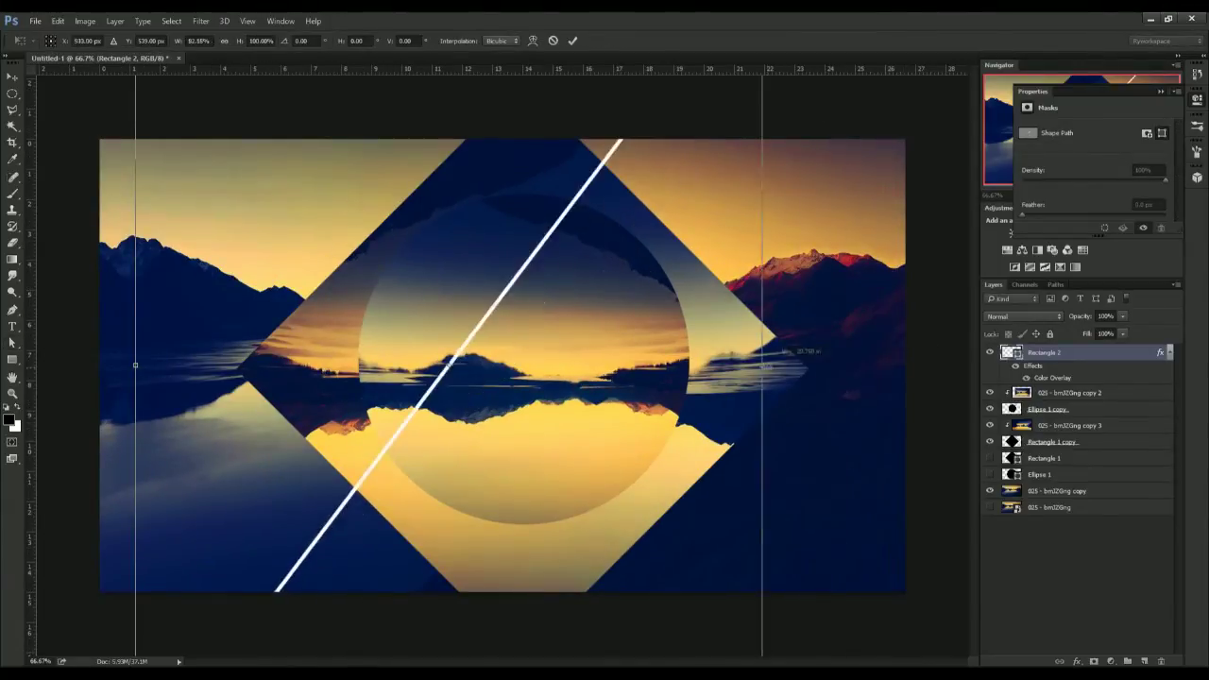
key(Escape)
key(ctrl+minus)
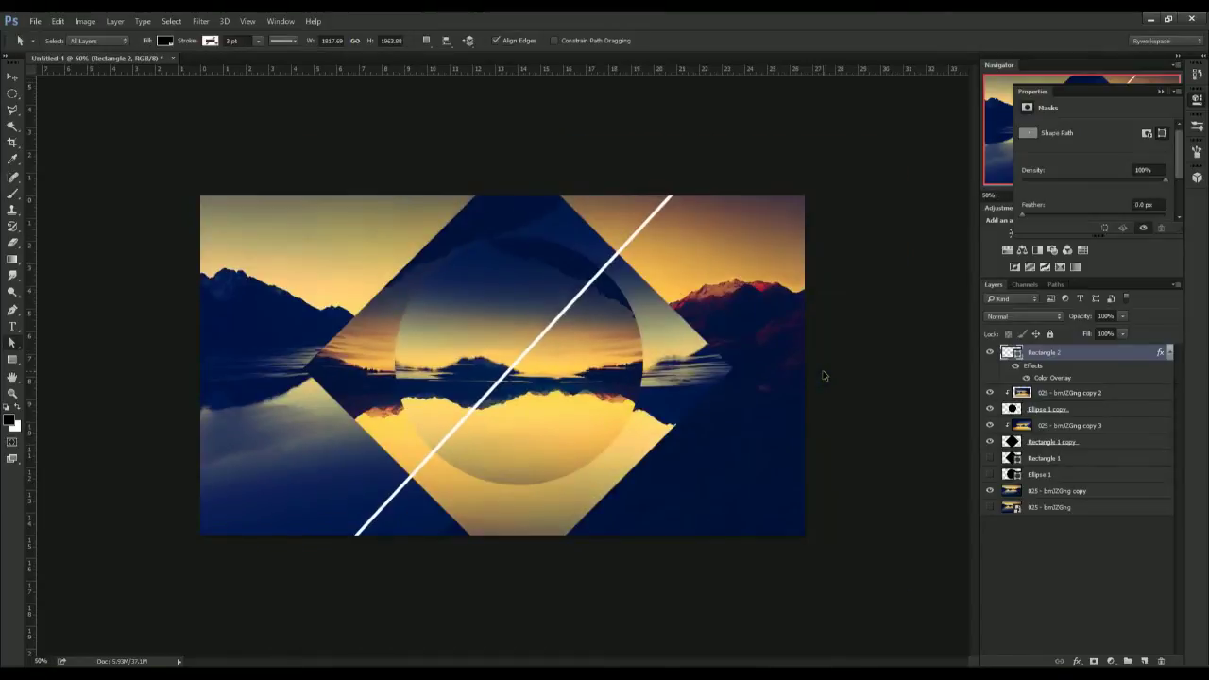
key(ctrl+plus)
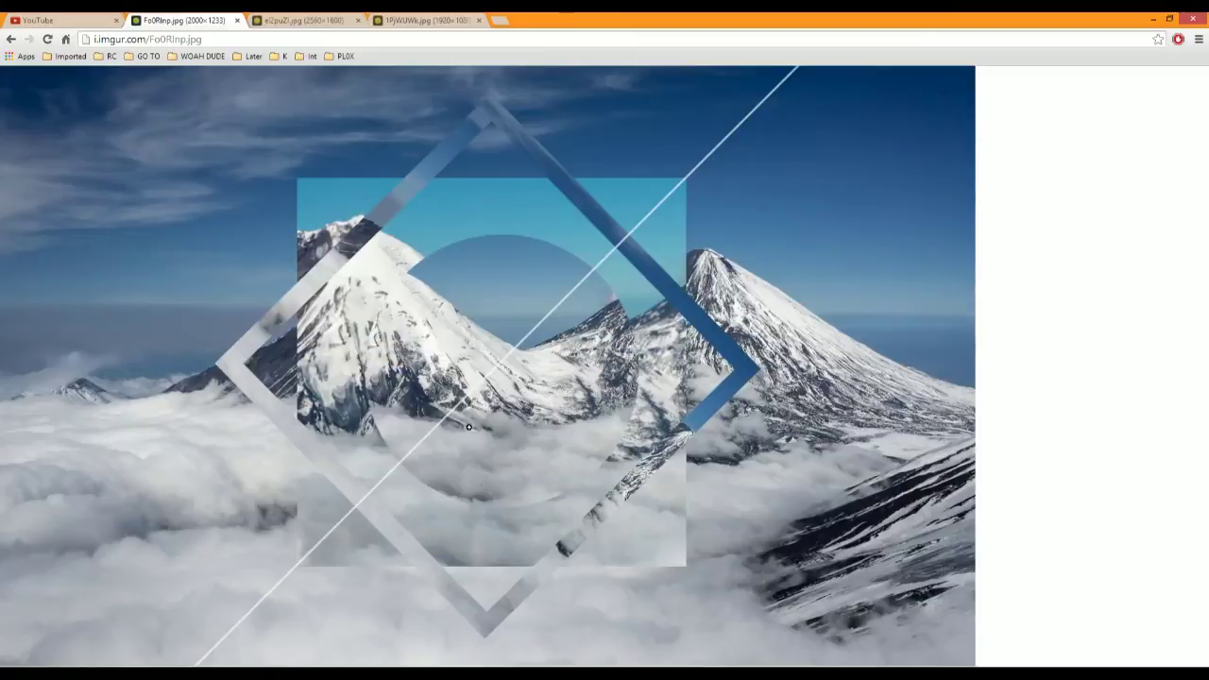
click(525, 498)
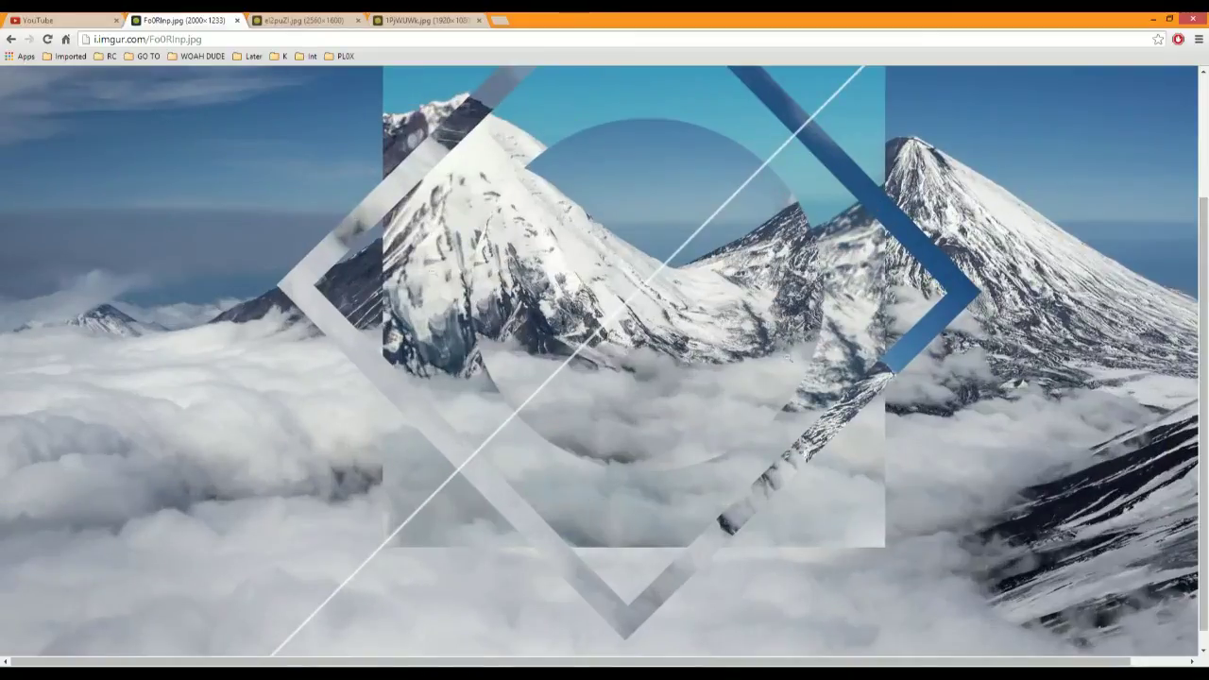
scroll(698, 309, up, 3)
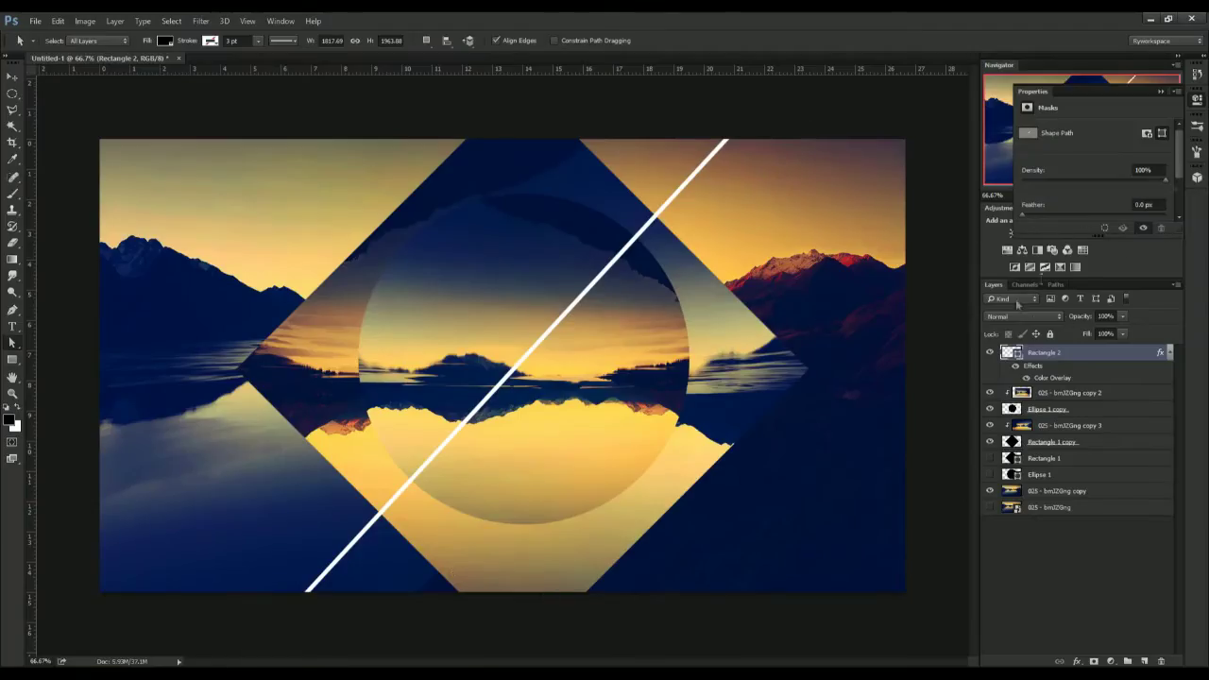
Collapse the line's effects, hide Properties, and lower the line's layer opacity to 27%.
click(1169, 353)
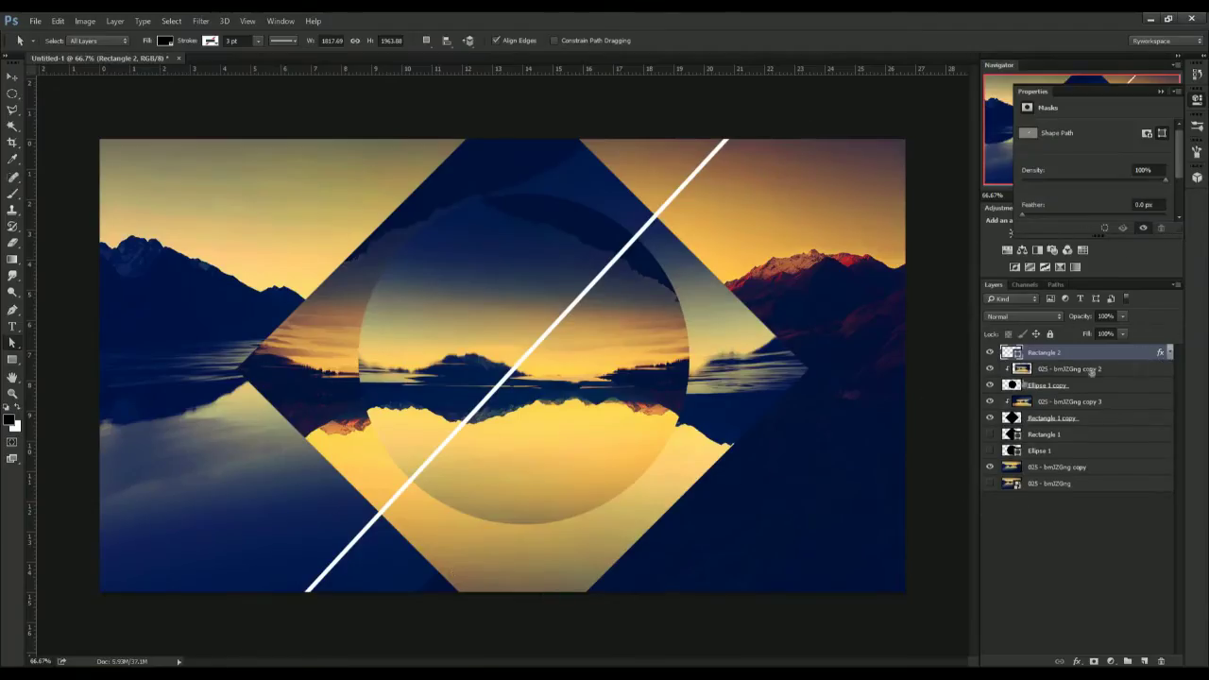
click(1160, 91)
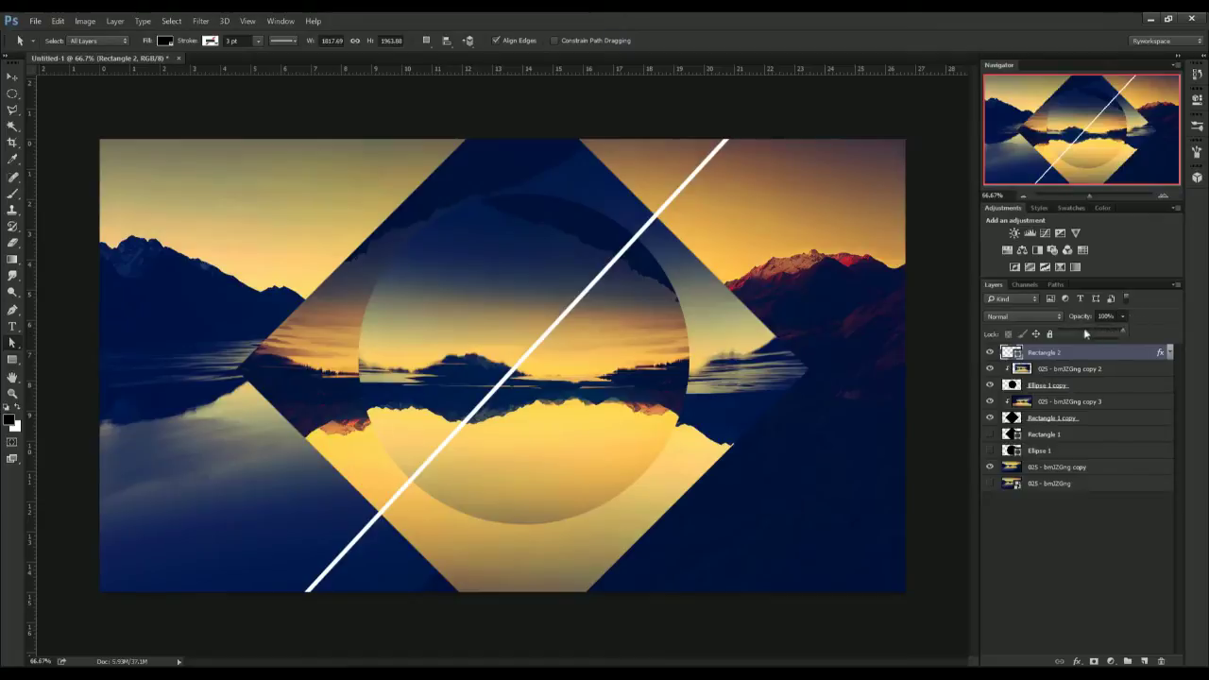
drag(1085, 334, 1078, 333)
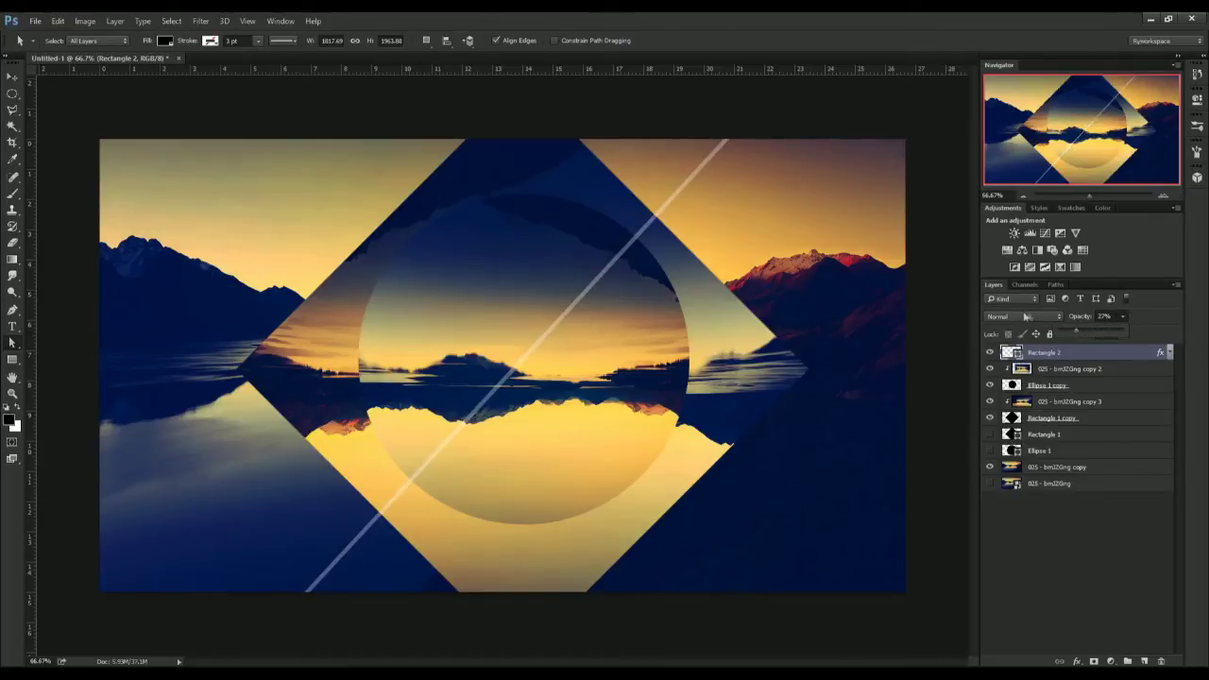
key(ctrl+minus)
Tilt the faint white line slightly steeper and apply the rotation.
key(ctrl+t)
drag(895, 301, 898, 328)
key(Return)
key(ctrl+plus)
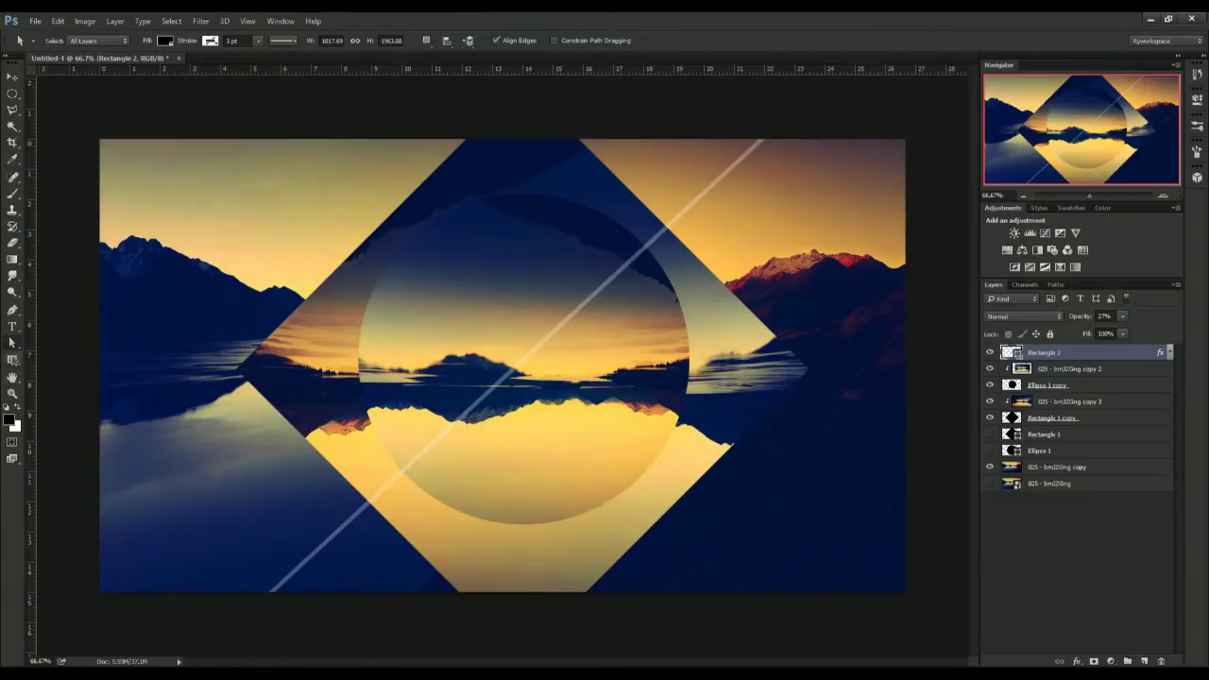
click(13, 359)
Discard a stray black rectangle, then duplicate Rectangle 1 copy and rotate it -45° into an upright square.
drag(254, 132, 644, 411)
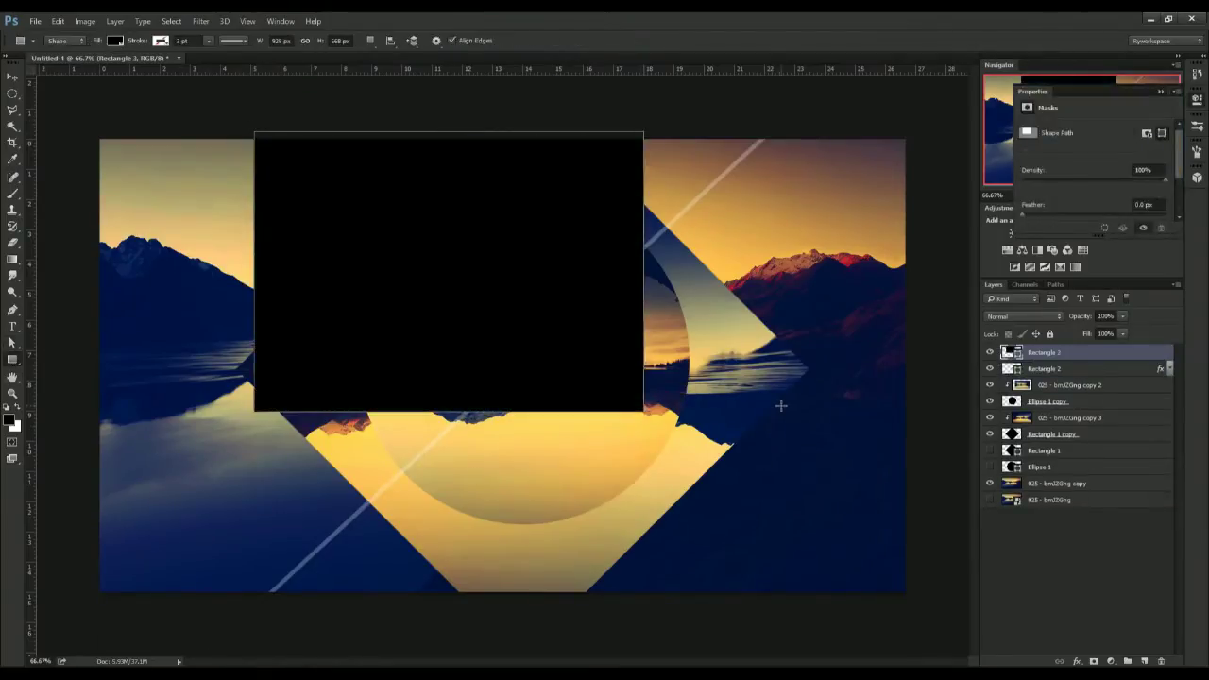
key(ctrl+z)
click(1095, 419)
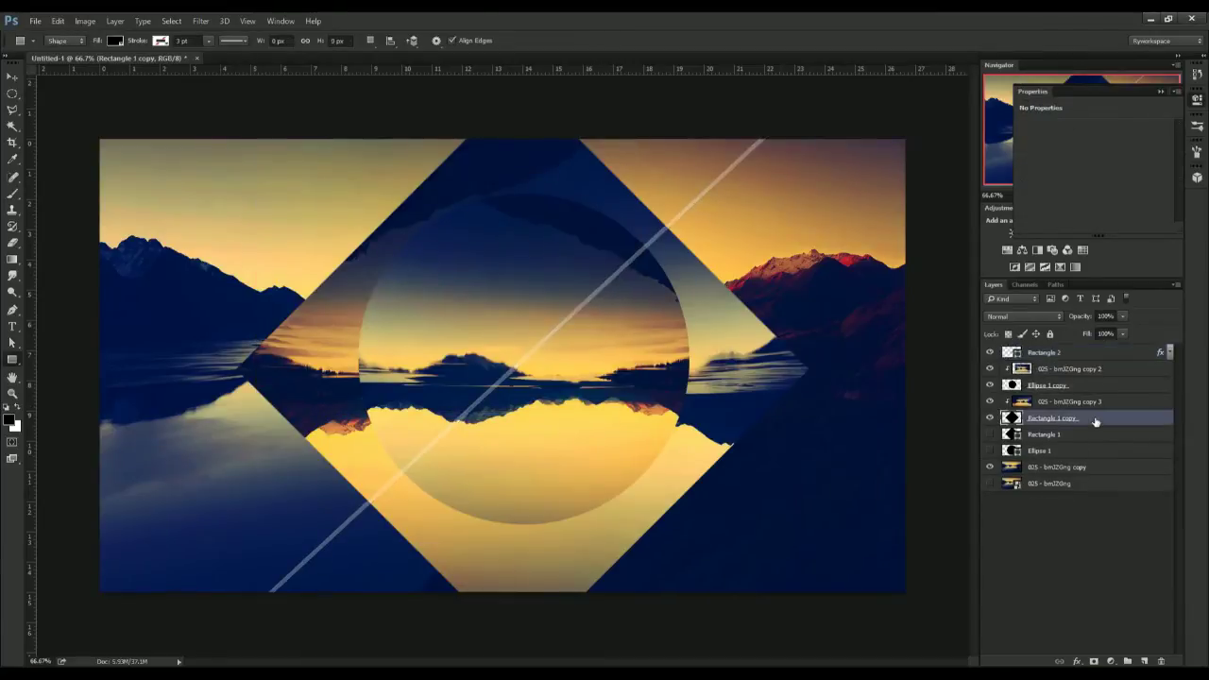
key(ctrl+j)
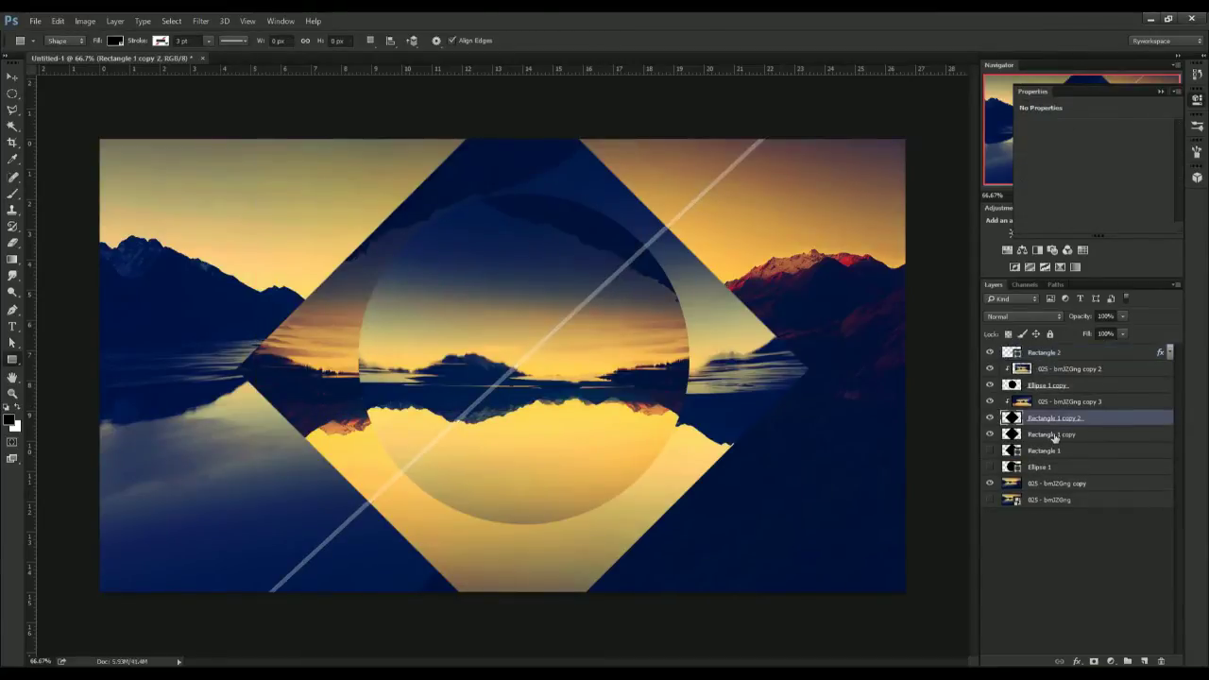
key(ctrl+t)
drag(914, 434, 845, 137)
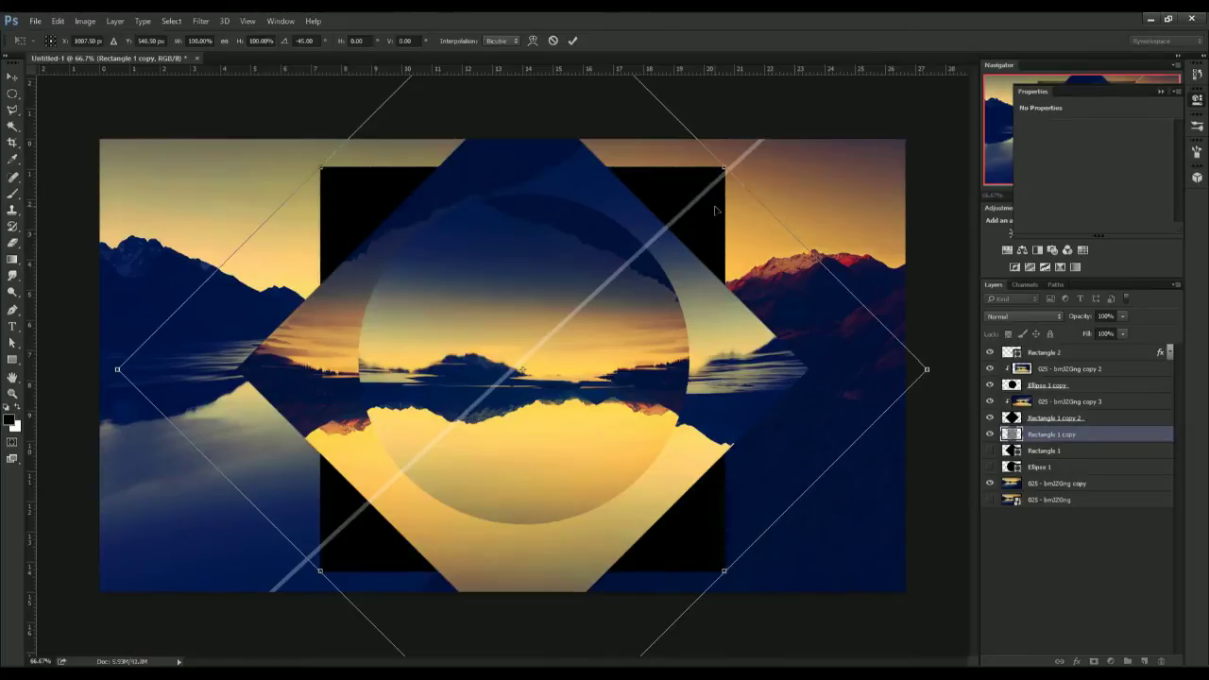
key(Return)
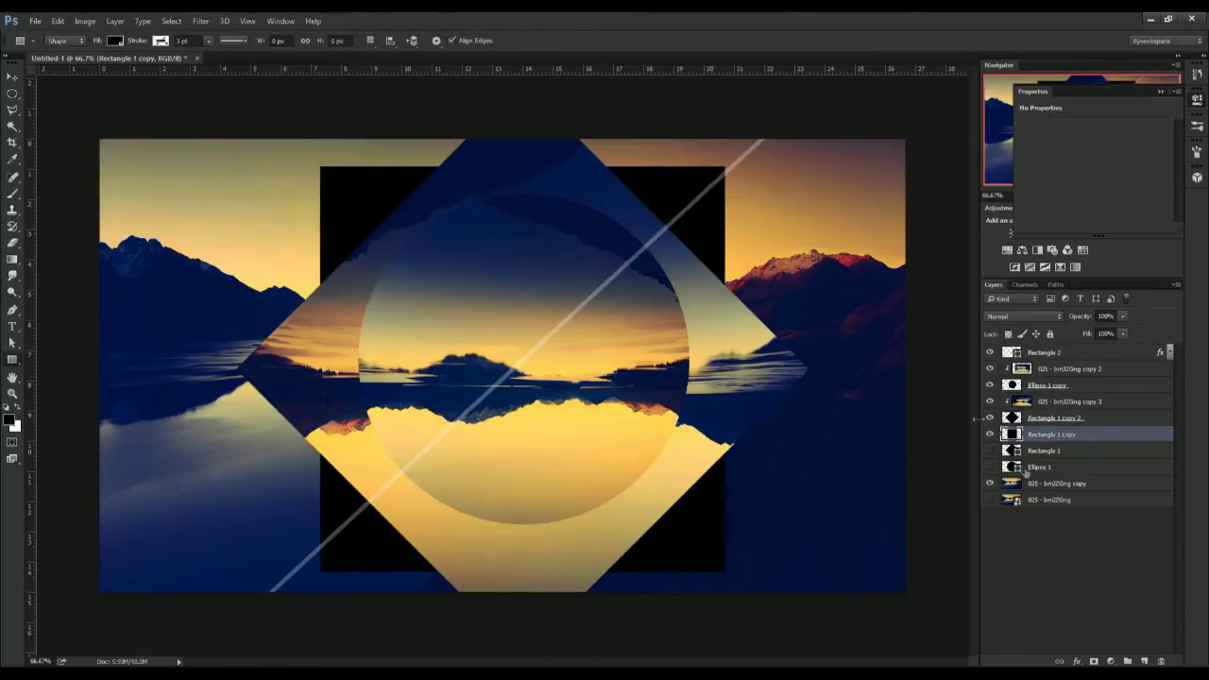
Duplicate the 025 - bmJZGng copy photo, move it above the square, and flip it horizontally.
click(1052, 487)
key(ctrl+j)
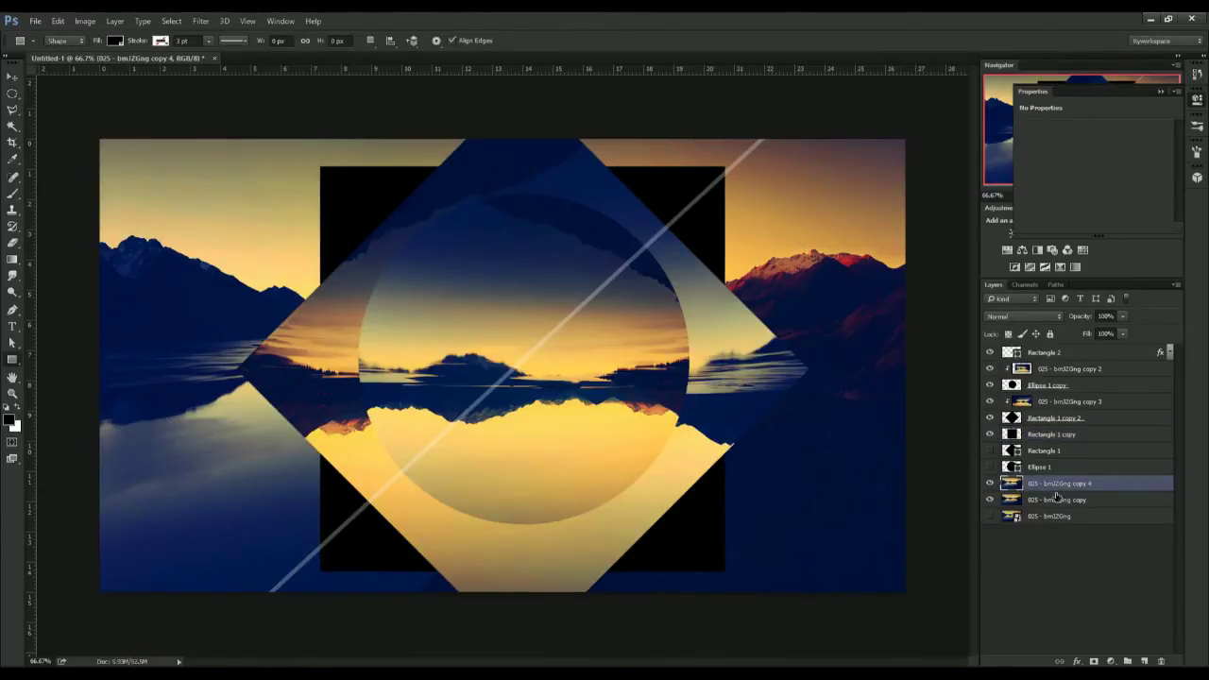
drag(1056, 497, 1076, 437)
right_click(1089, 439)
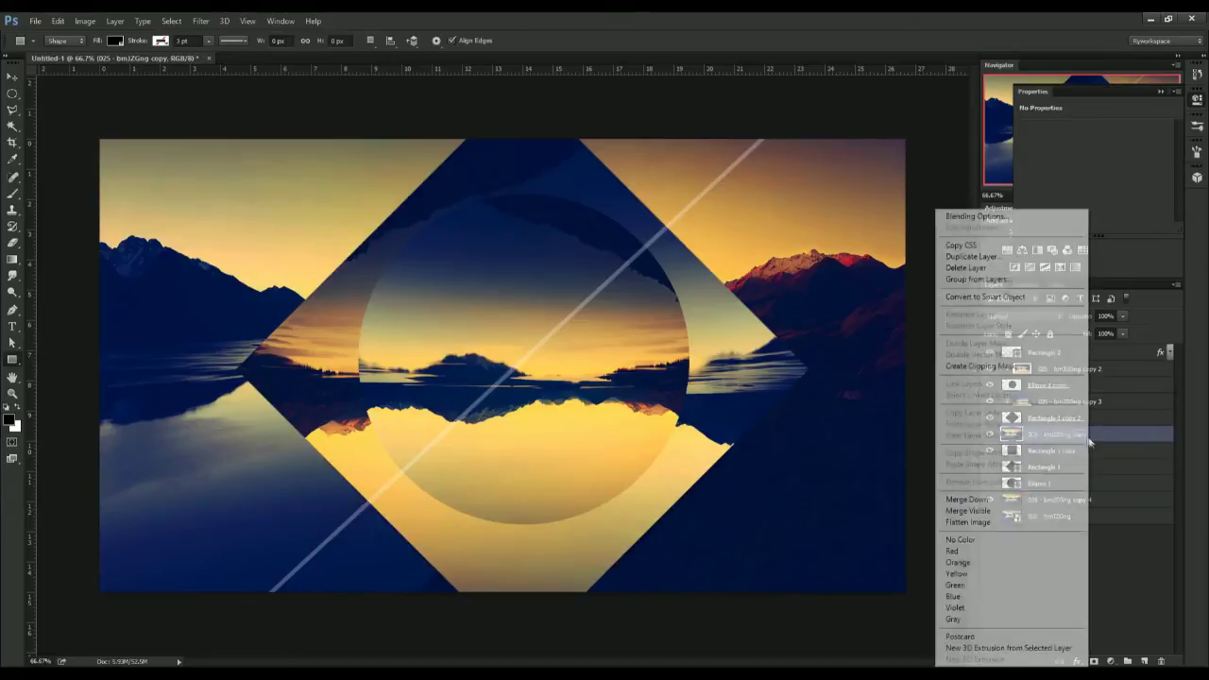
key(Escape)
key(ctrl+t)
right_click(725, 389)
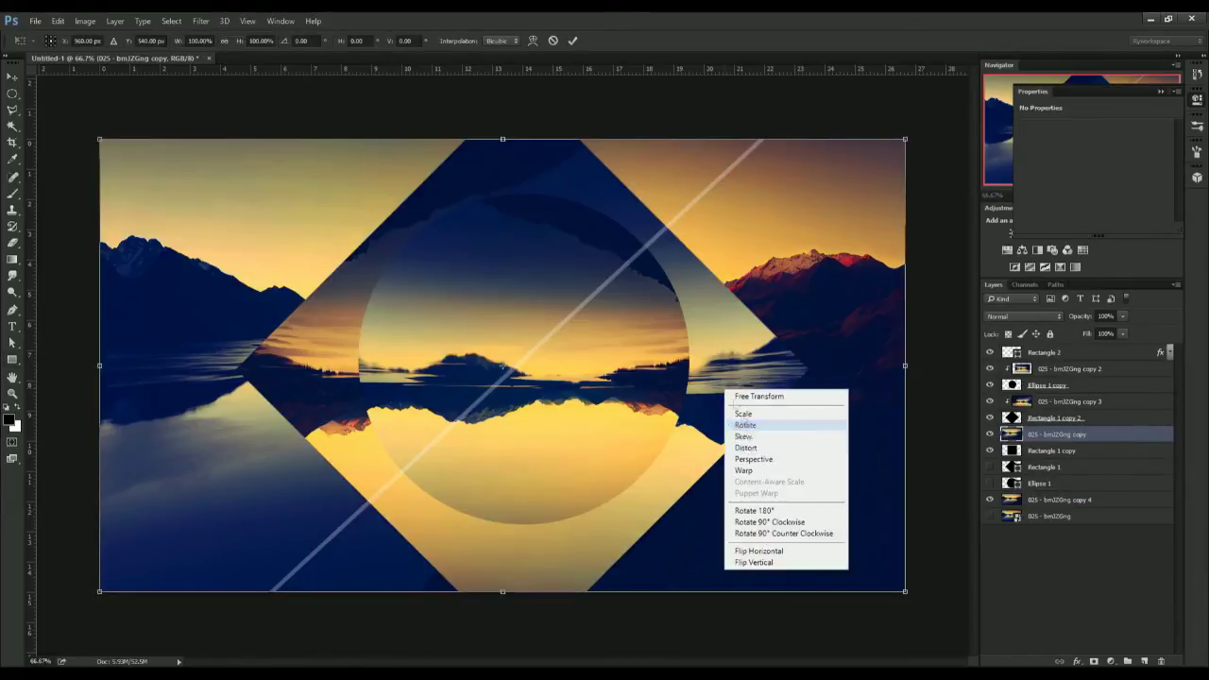
click(758, 550)
key(Return)
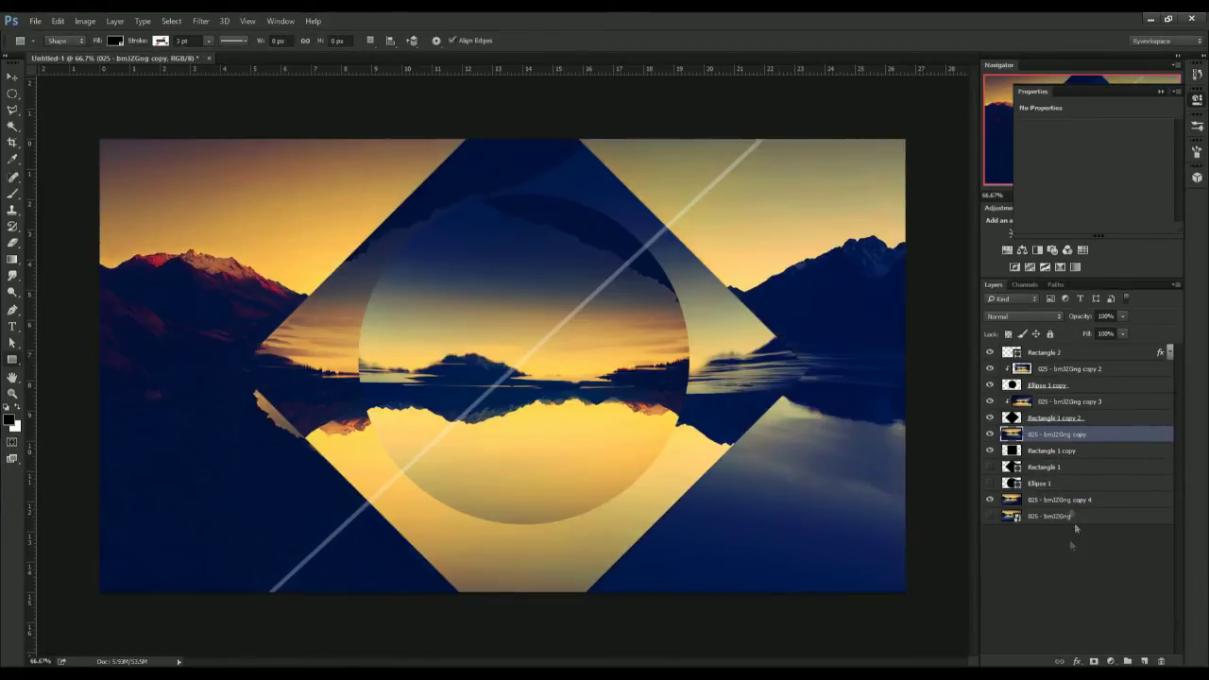
Clip the flipped photo copy to the upright square with Create Clipping Mask.
key(a)
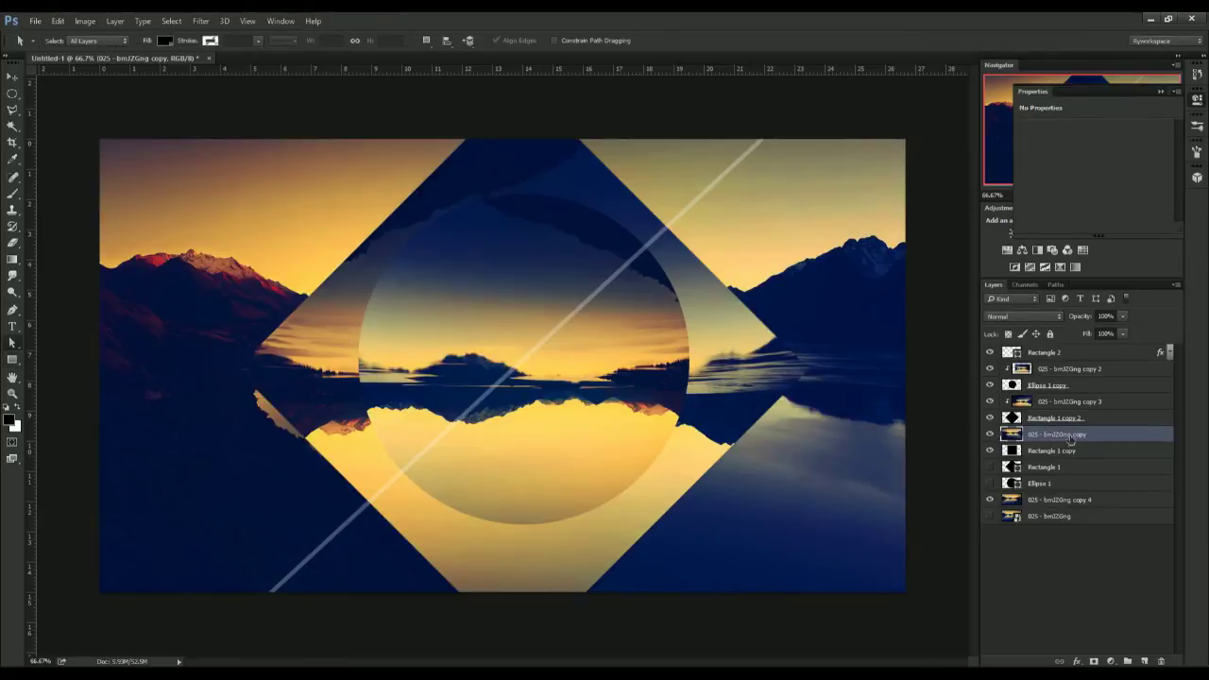
right_click(1070, 439)
click(1053, 419)
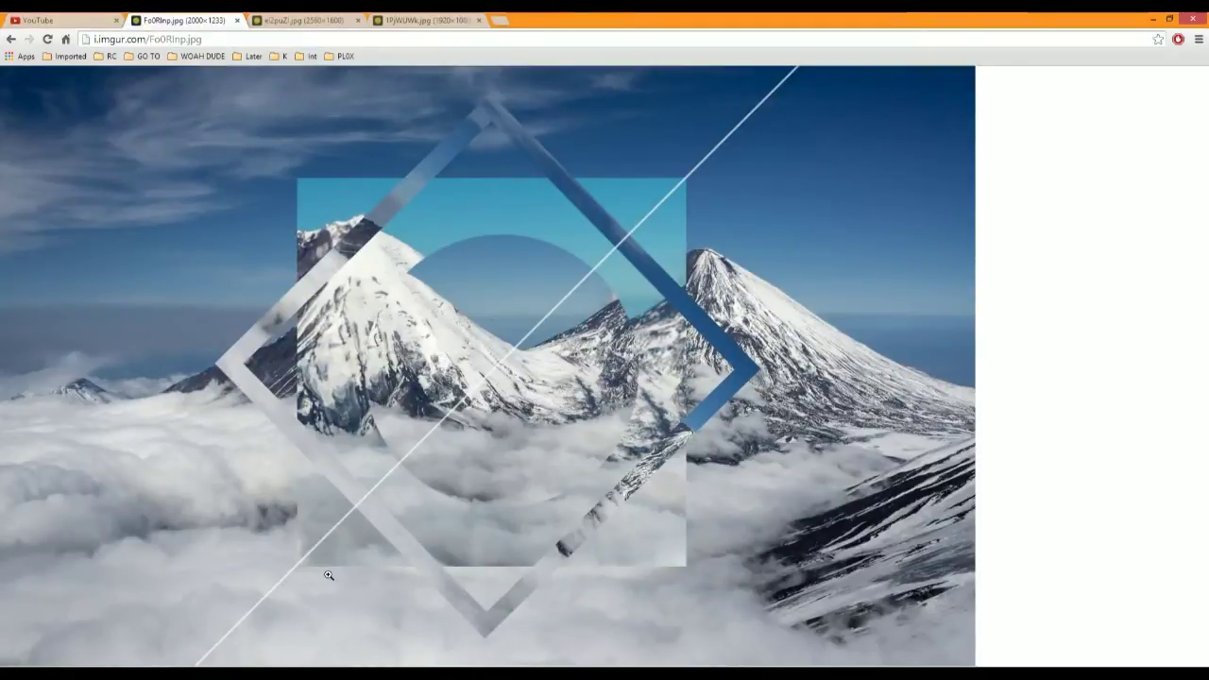
Flip through the road-triangles and desert-diamonds references, then enlarge and refit the snowy mountain image.
click(304, 20)
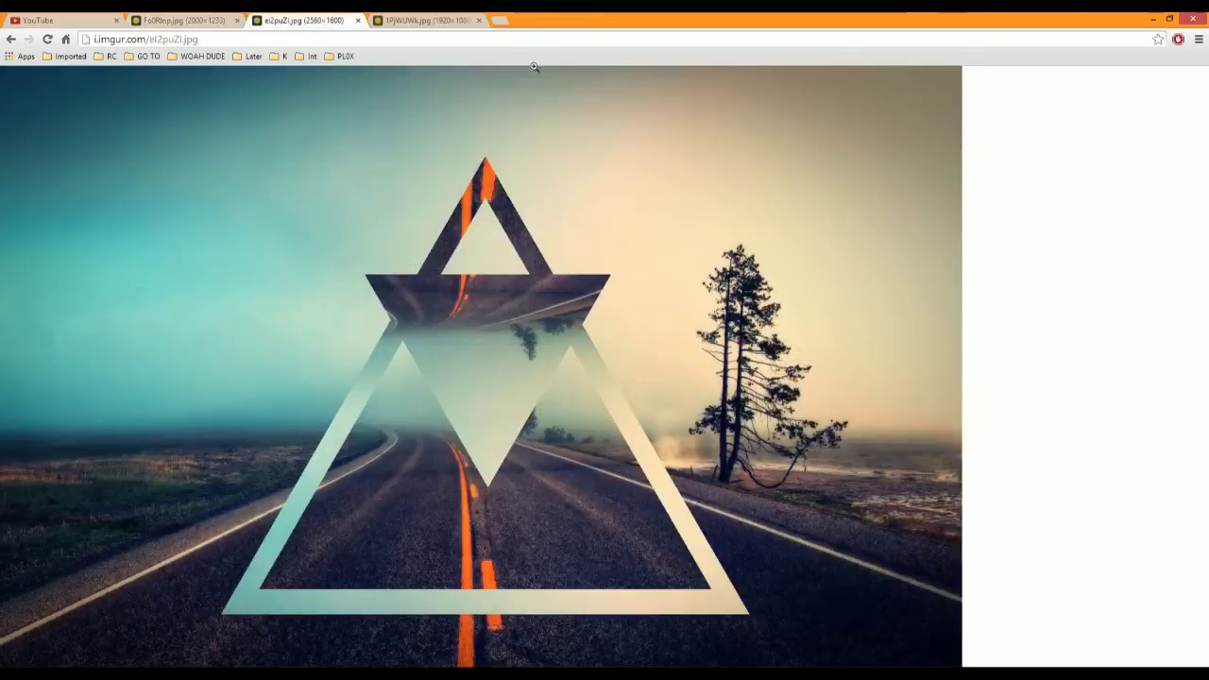
click(451, 19)
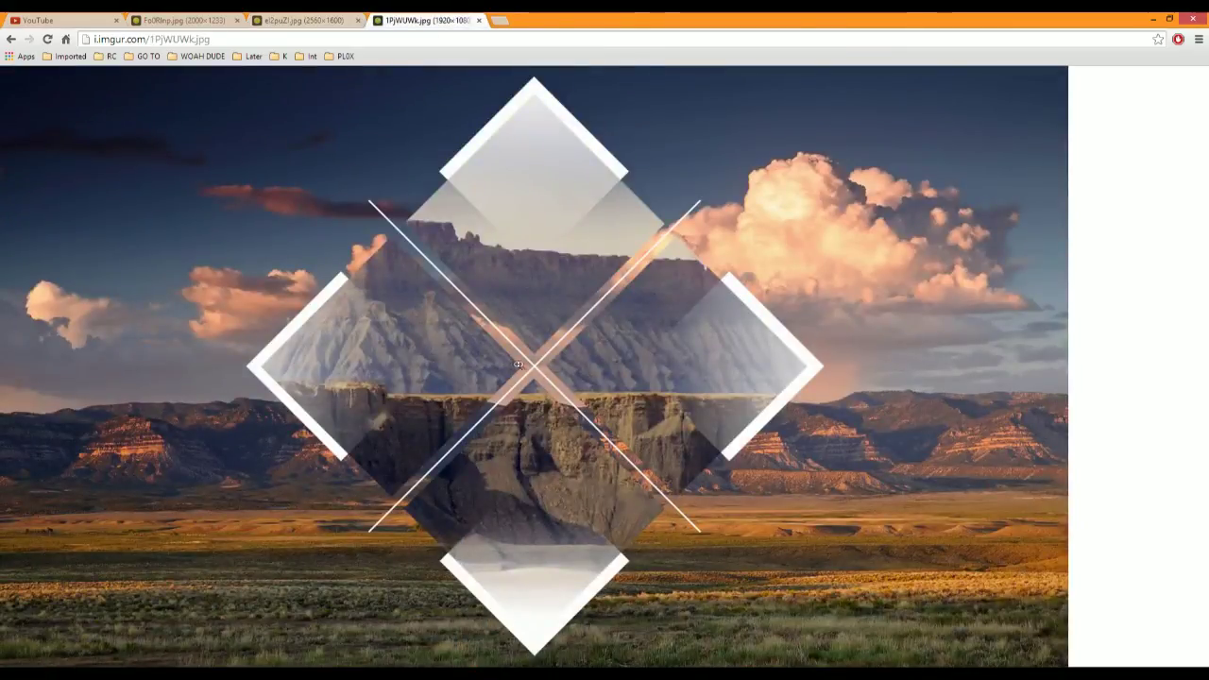
click(226, 20)
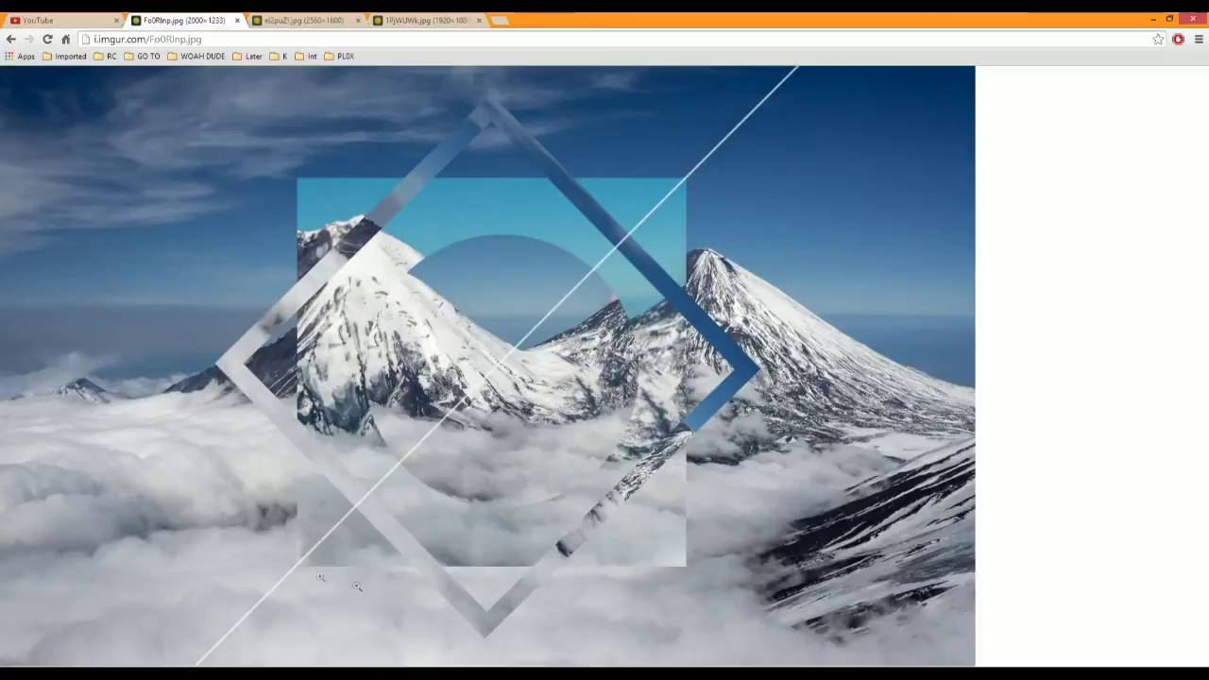
click(455, 402)
click(335, 647)
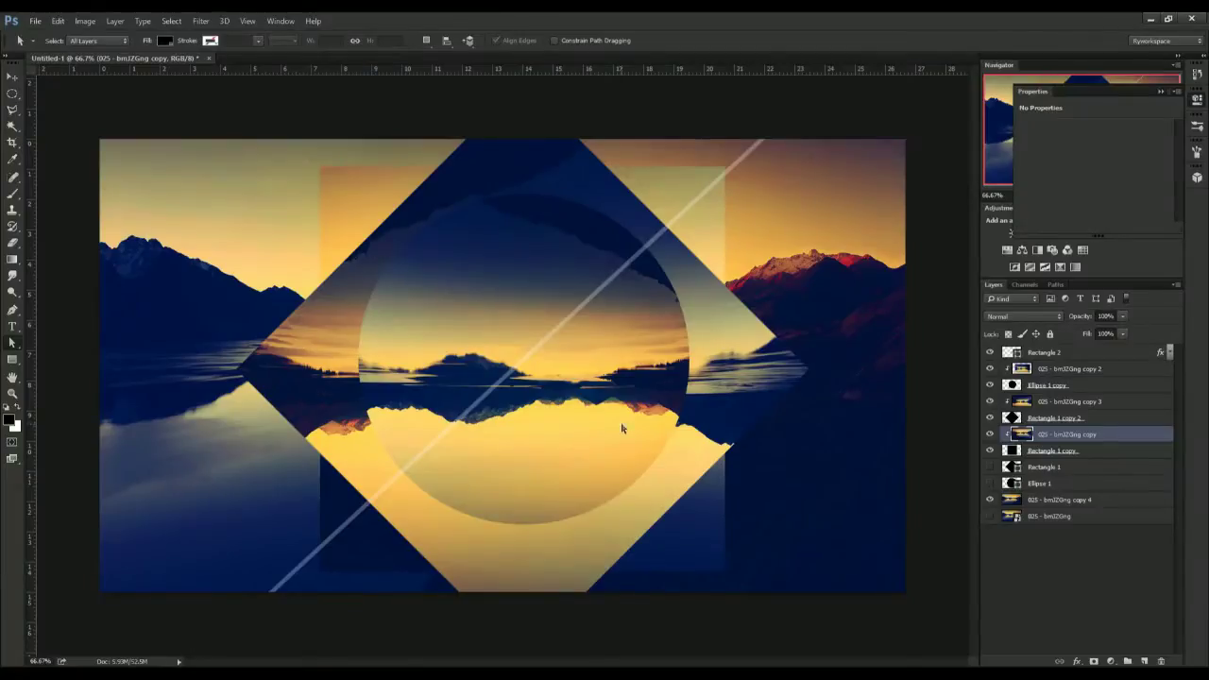
Hide Properties, marquee-select the line's path, zoom out and back in, then deselect it.
click(1162, 92)
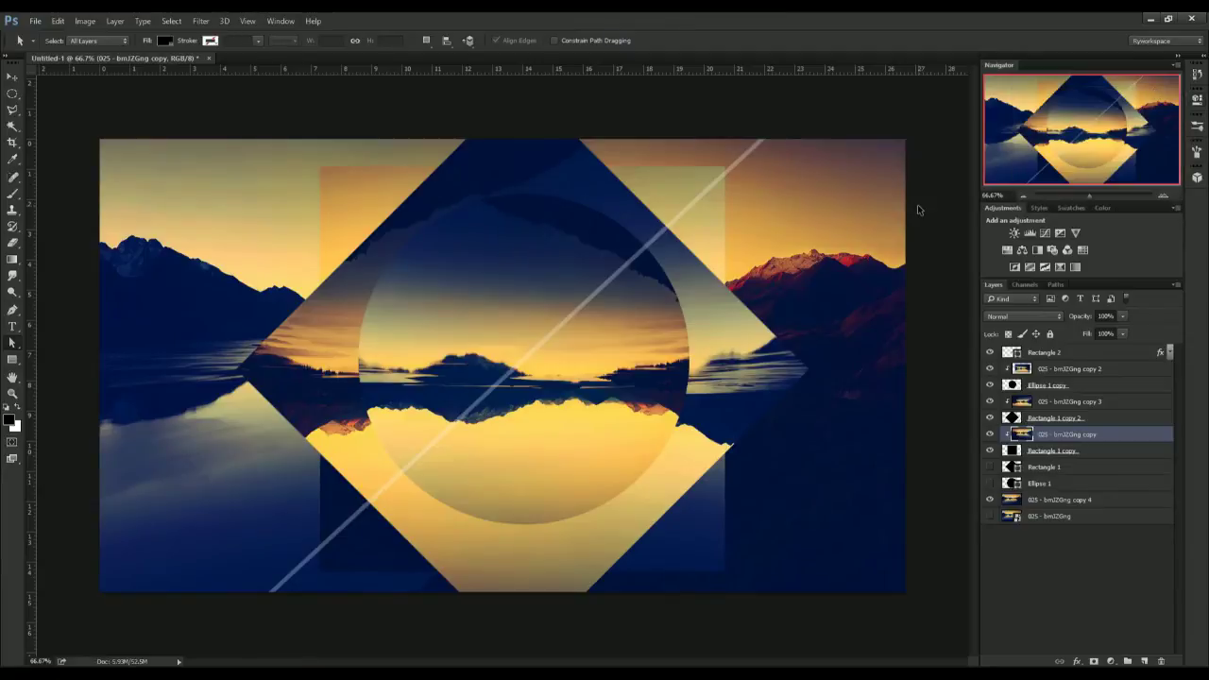
key(ctrl+1)
drag(906, 592, 101, 143)
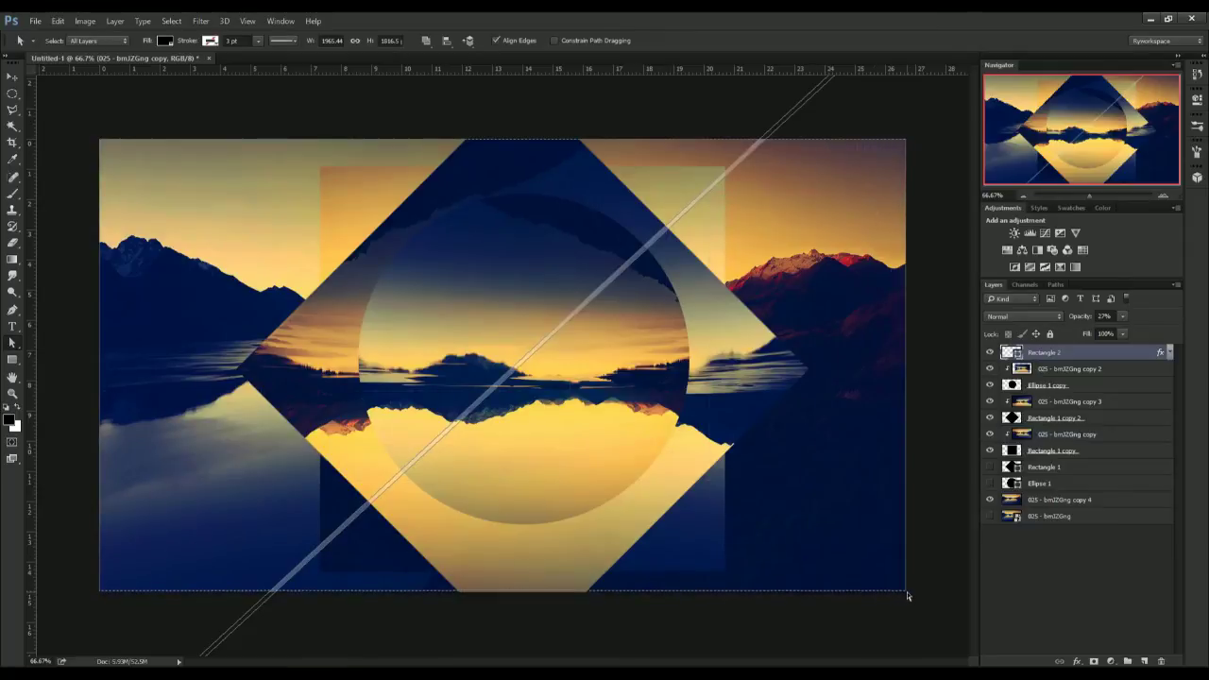
drag(911, 597, 410, 338)
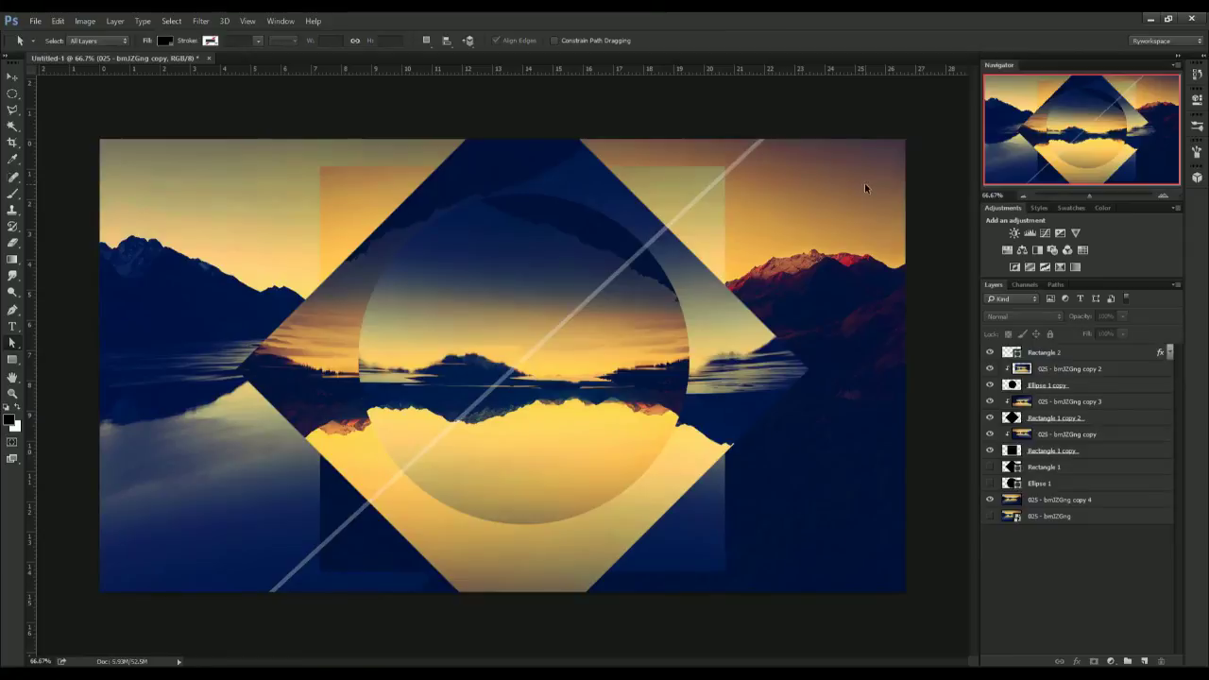
key(ctrl+minus)
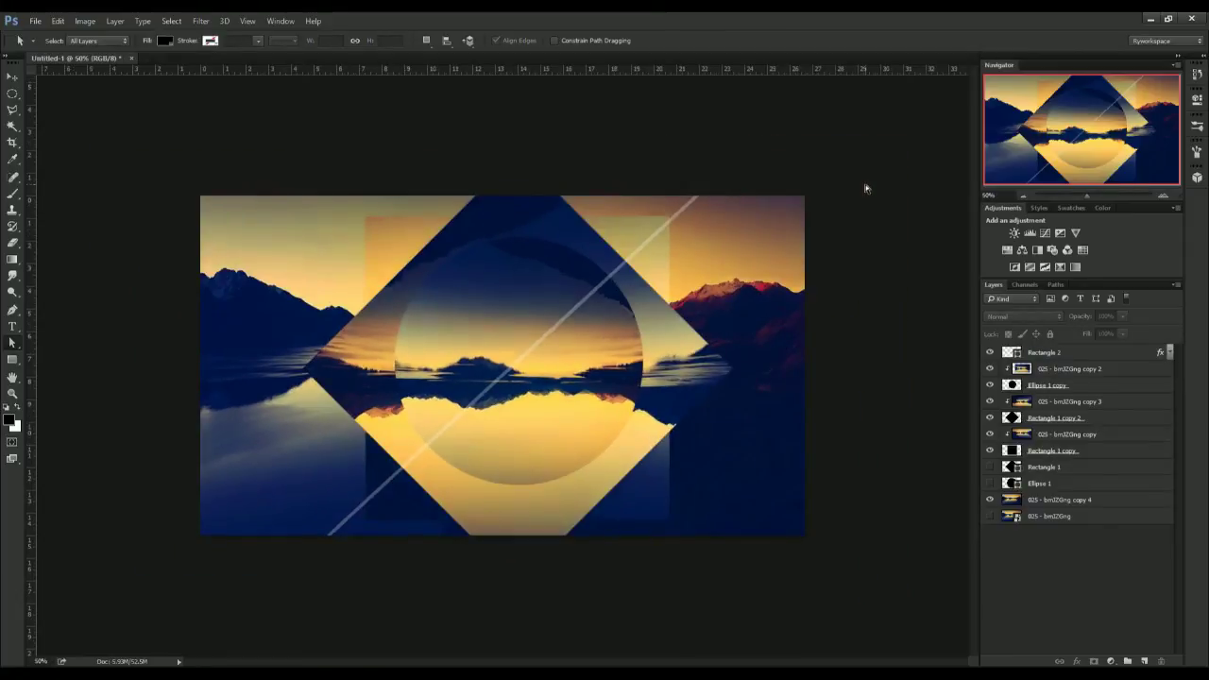
key(ctrl+plus)
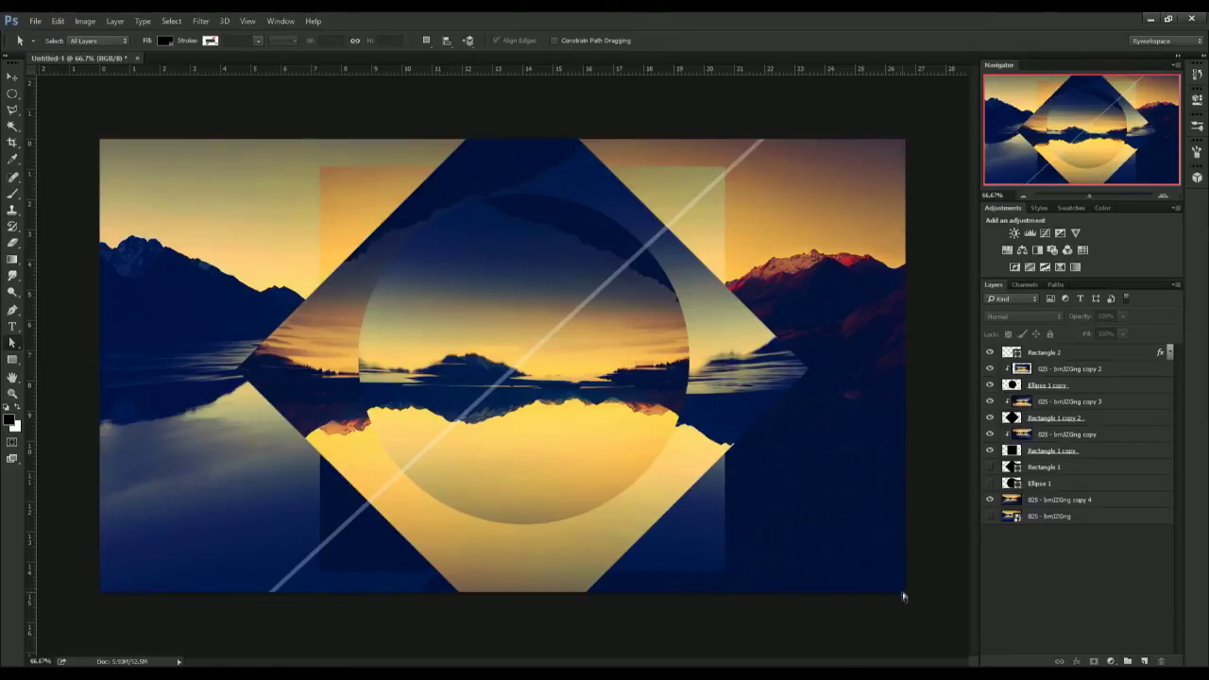
mouse_move(909, 594)
mouse_down()
mouse_move(55, 318)
mouse_move(95, 150)
mouse_move(795, 572)
mouse_move(907, 599)
mouse_move(898, 588)
mouse_up()
click(890, 520)
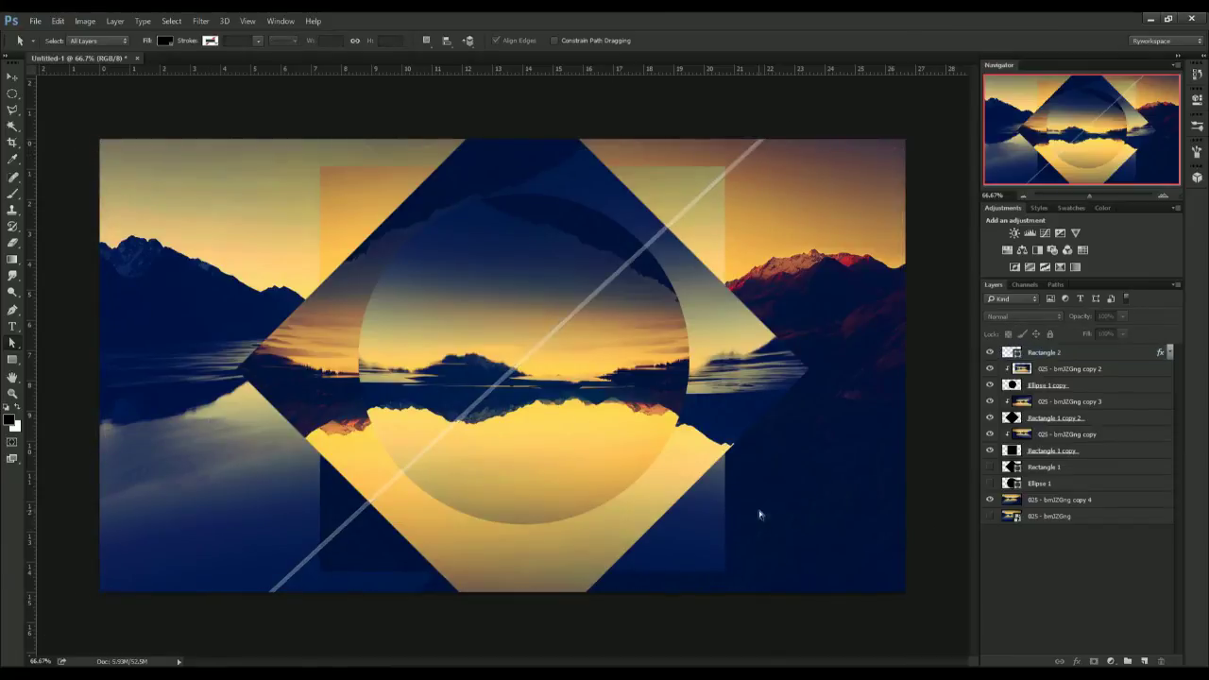